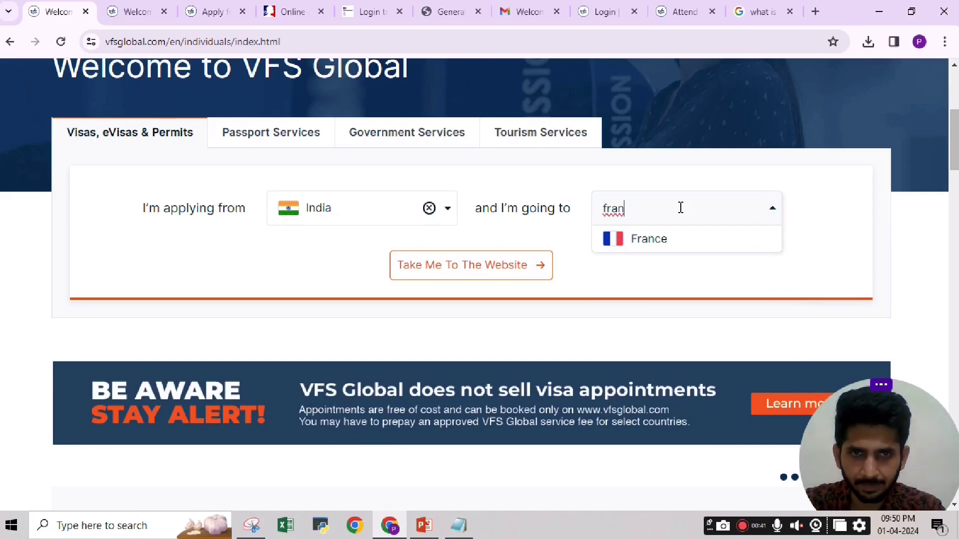
# Choose France as the destination and switch to the VFS Global France page for India.
pyautogui.click(665, 248)
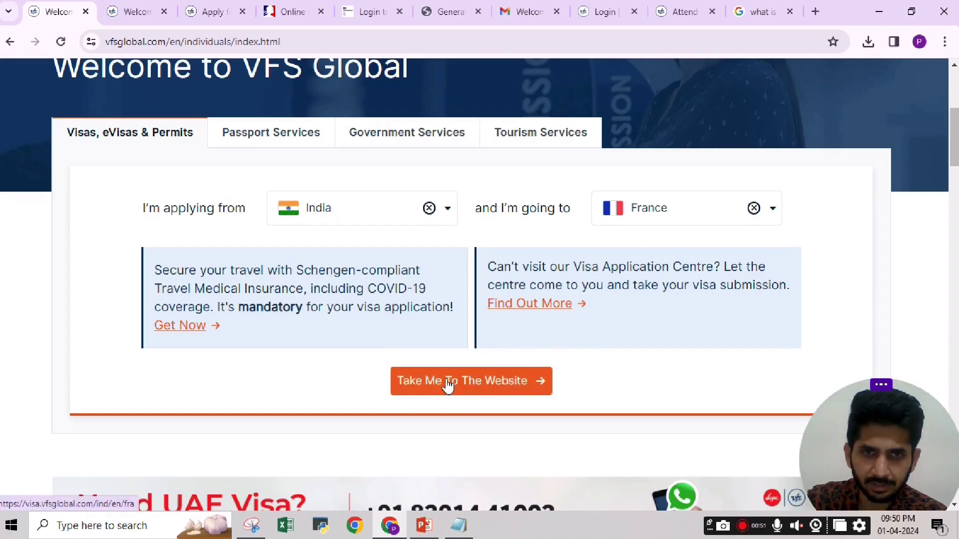
pyautogui.click(137, 11)
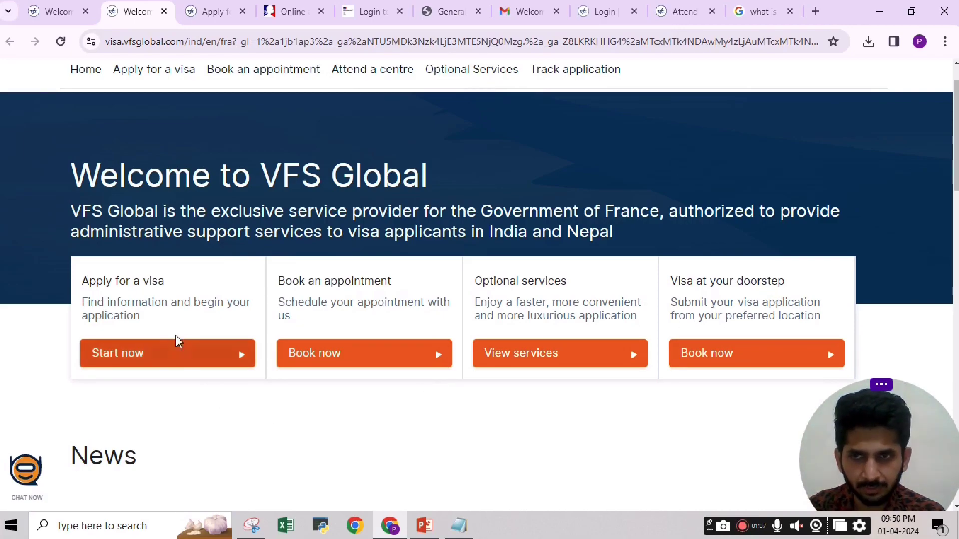
# Open the Apply for a visa guide and scroll to step 1, Identify visa type.
pyautogui.click(207, 13)
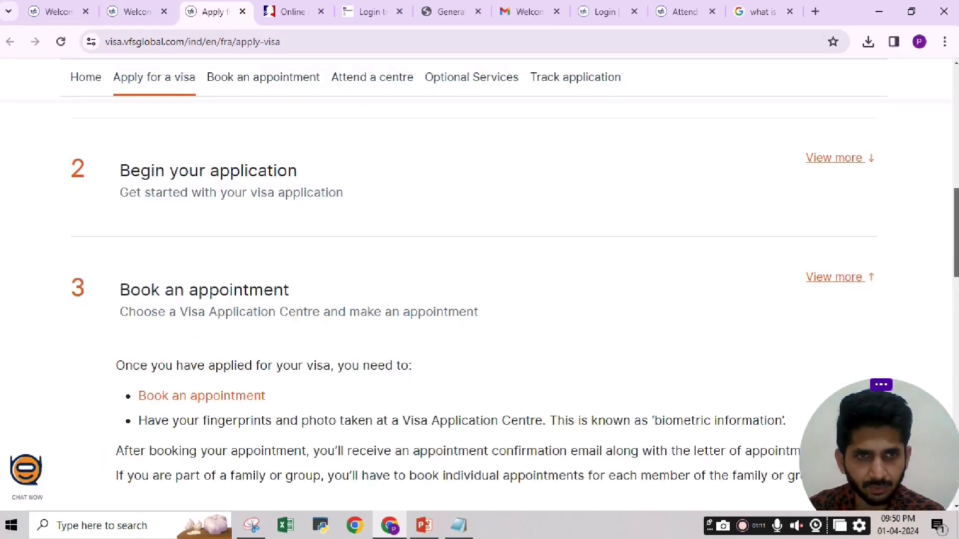
pyautogui.moveTo(955, 231); pyautogui.dragTo(956, 111)
pyautogui.scroll(-4, 480, 285)
pyautogui.scroll(4, 479, 284)
pyautogui.scroll(-4, 479, 285)
pyautogui.scroll(-2, 212, 162)
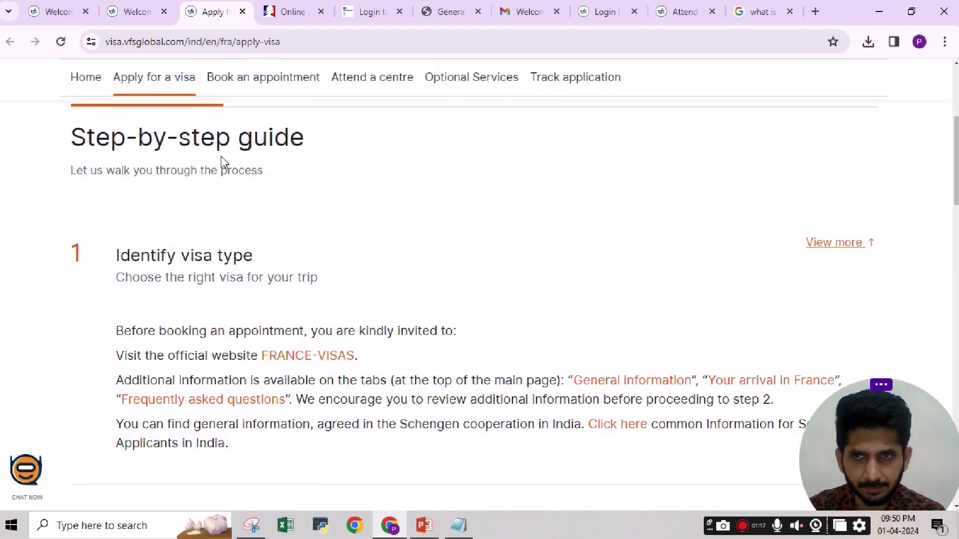
pyautogui.scroll(-3, 354, 171)
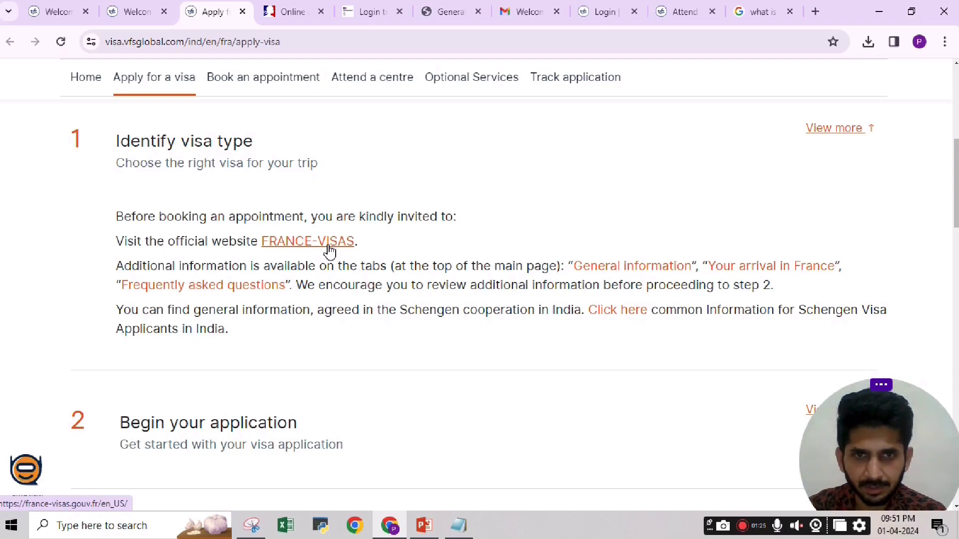
# Open the FRANCE-VISAS link in a new tab and scroll to the short-stay and long-stay visa sections.
pyautogui.click(621, 267)
pyautogui.click(262, 11)
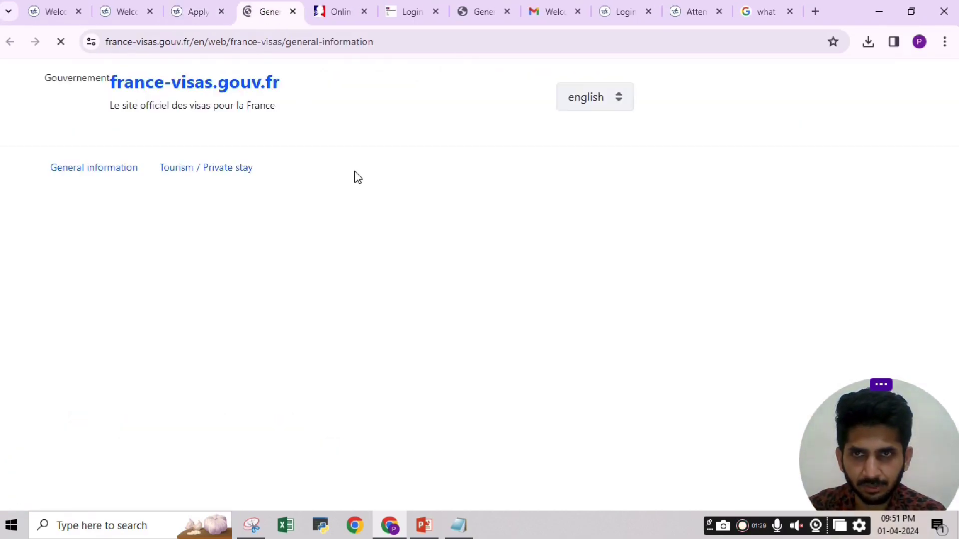
pyautogui.scroll(-10, 357, 365)
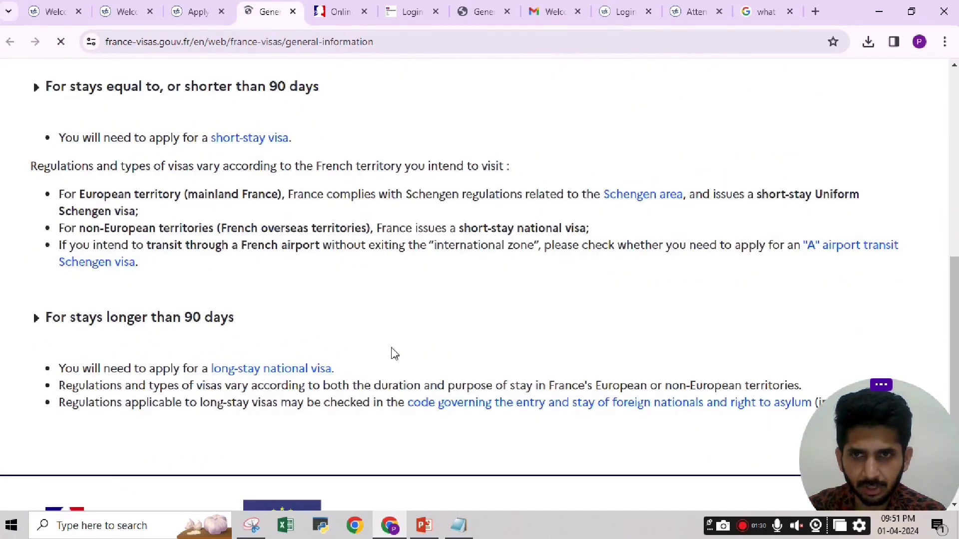
pyautogui.scroll(-8, 515, 242)
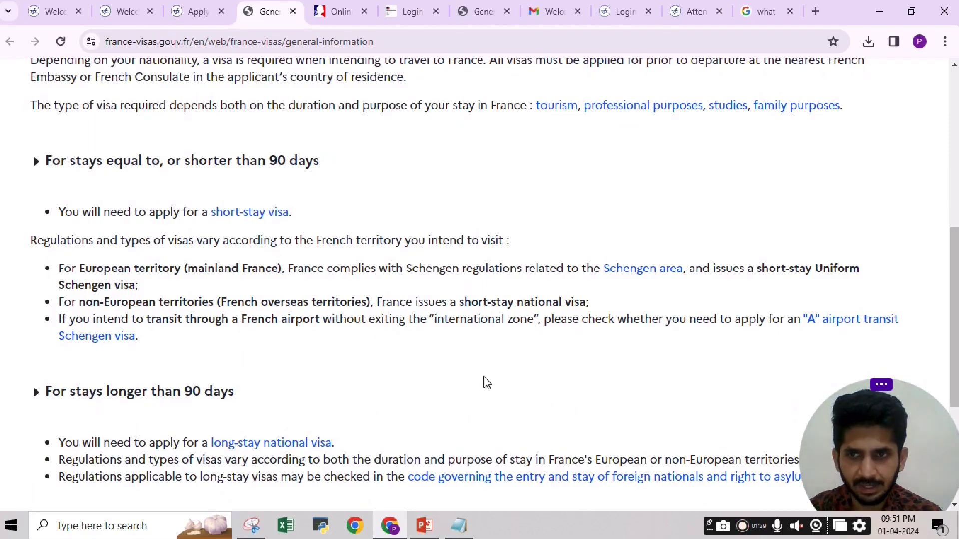
pyautogui.scroll(-1, 949, 249)
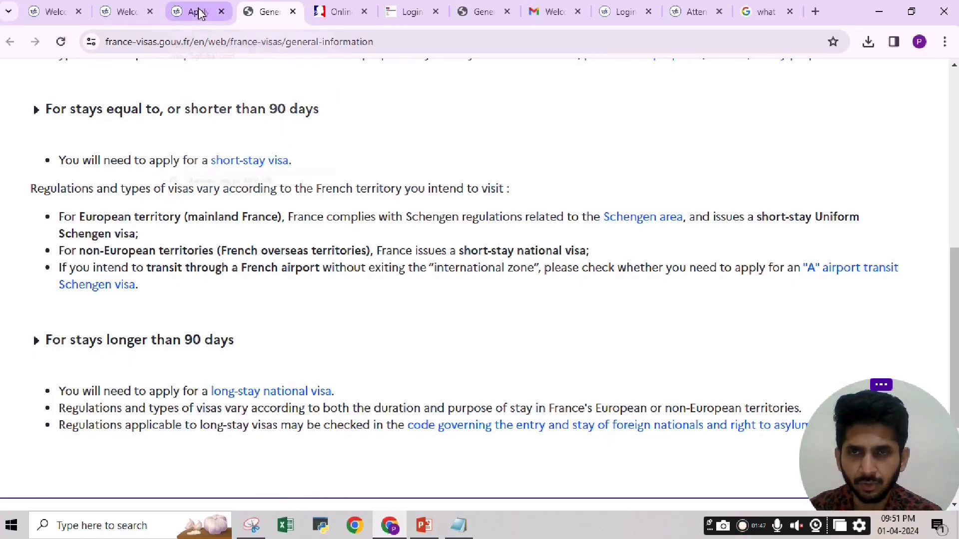
pyautogui.moveTo(200, 14)
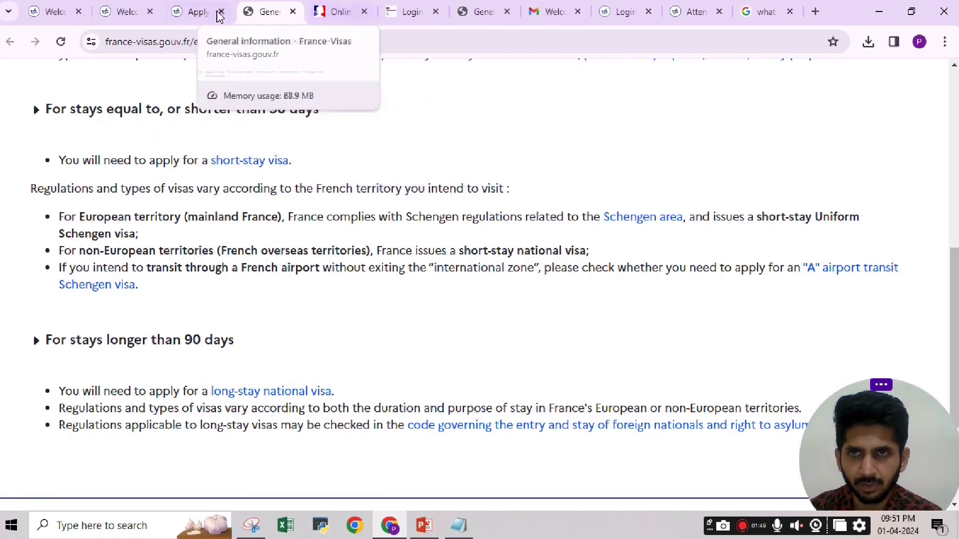
# Back on the VFS Apply for a visa page, expand step 2, Begin your application.
pyautogui.click(202, 13)
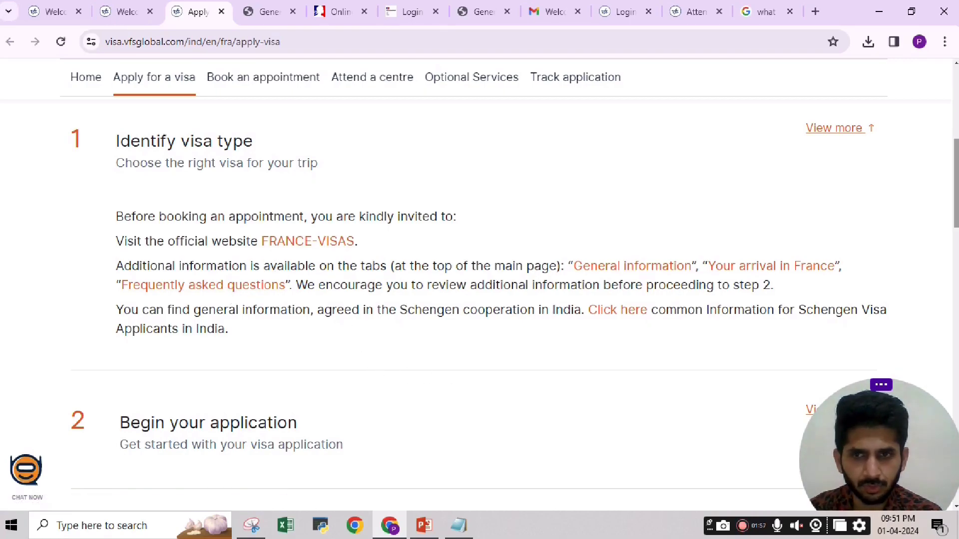
pyautogui.scroll(-2, 259, 294)
pyautogui.scroll(-2, 188, 237)
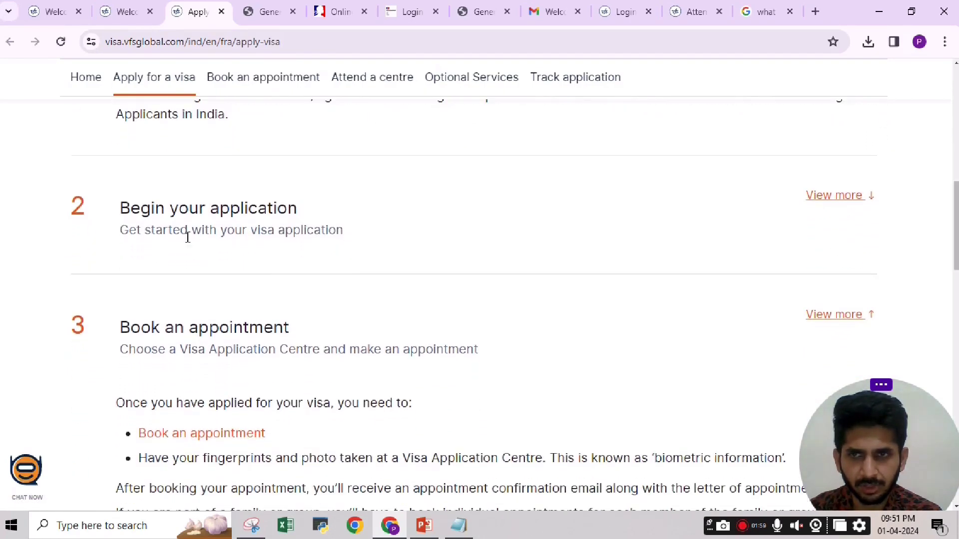
pyautogui.click(842, 196)
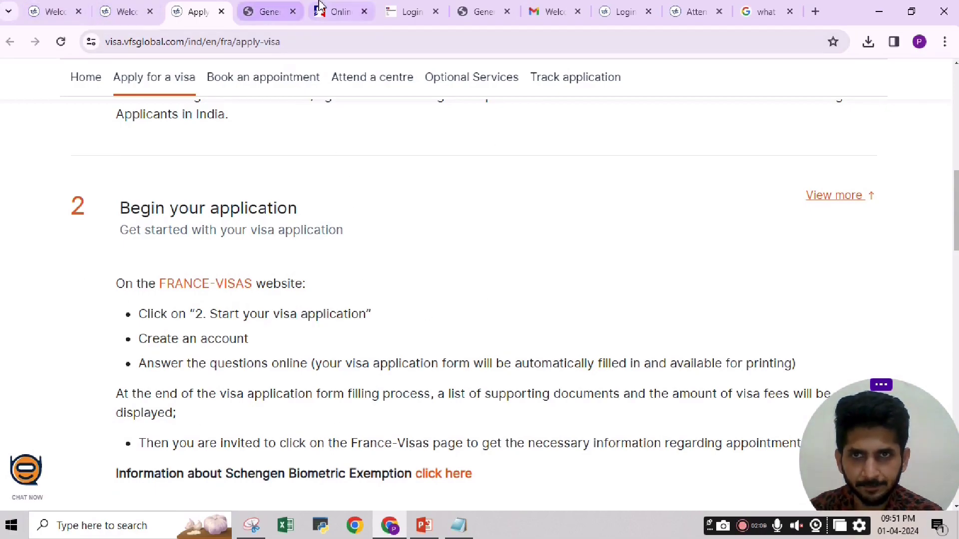
# Go to the France-Visas Online application page and scroll to the Application form checklist.
pyautogui.click(330, 13)
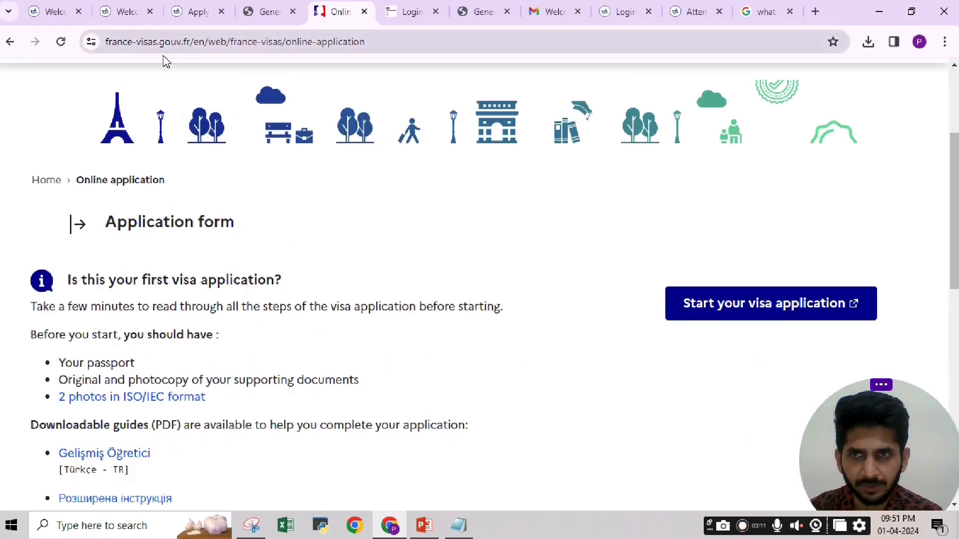
pyautogui.scroll(3, 480, 287)
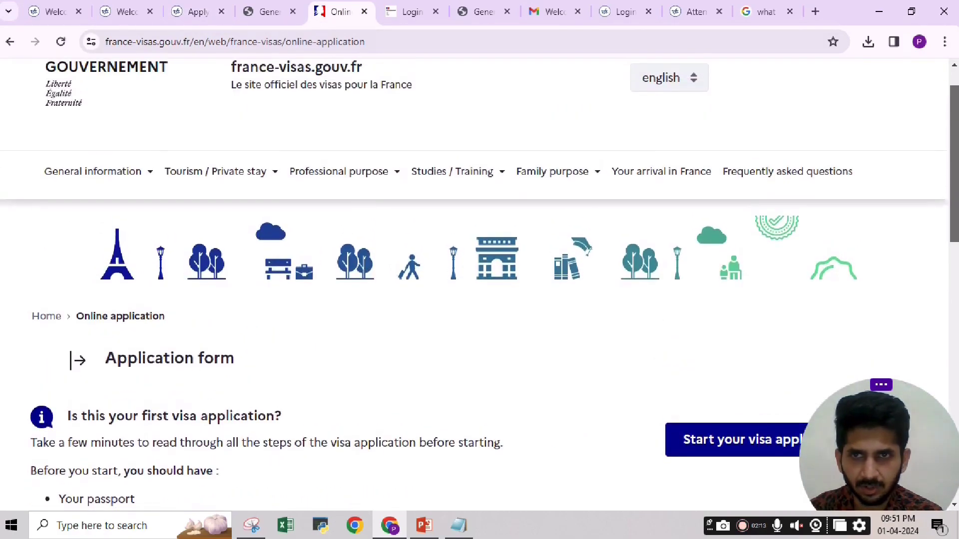
pyautogui.scroll(-3, 479, 285)
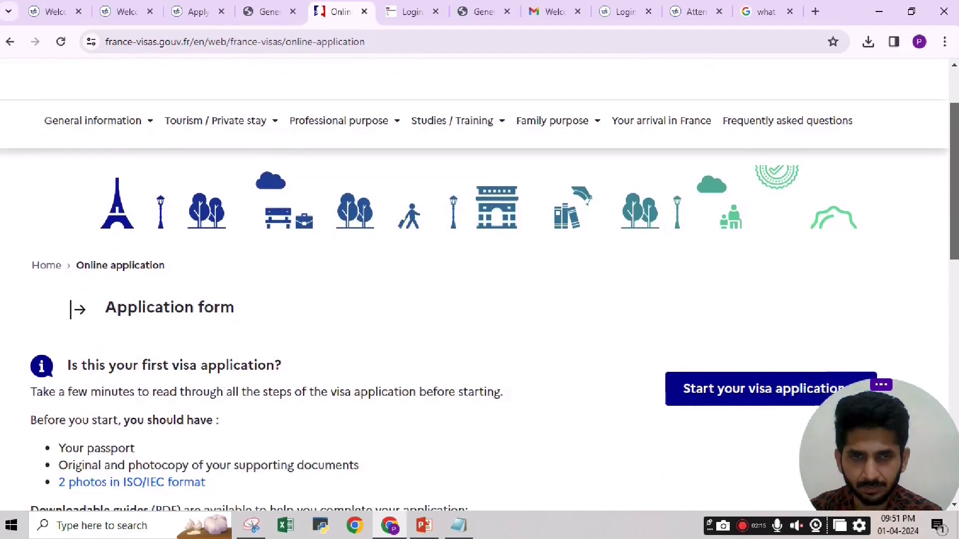
pyautogui.scroll(-3, 948, 268)
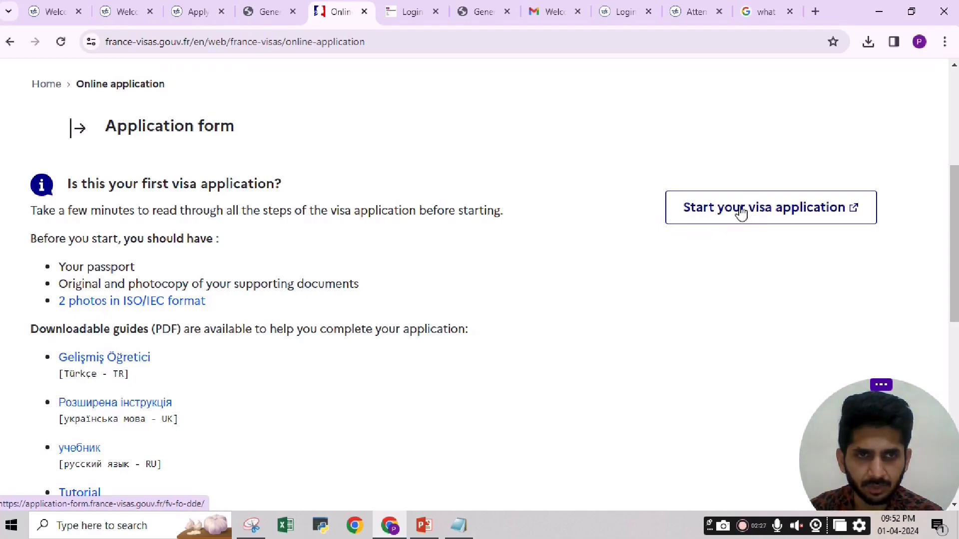
# Switch to the France-Visas login page and scroll down to the login form.
pyautogui.click(402, 18)
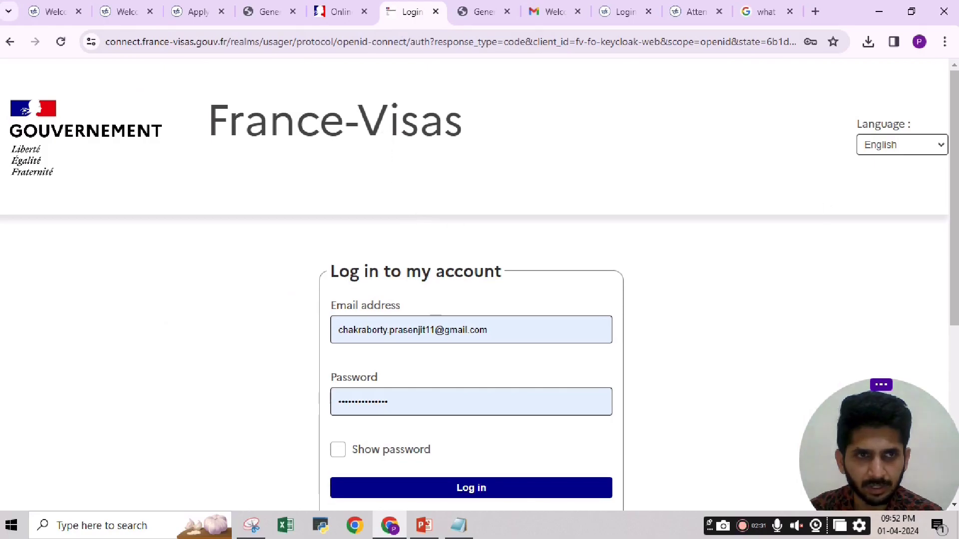
pyautogui.scroll(-3, 436, 317)
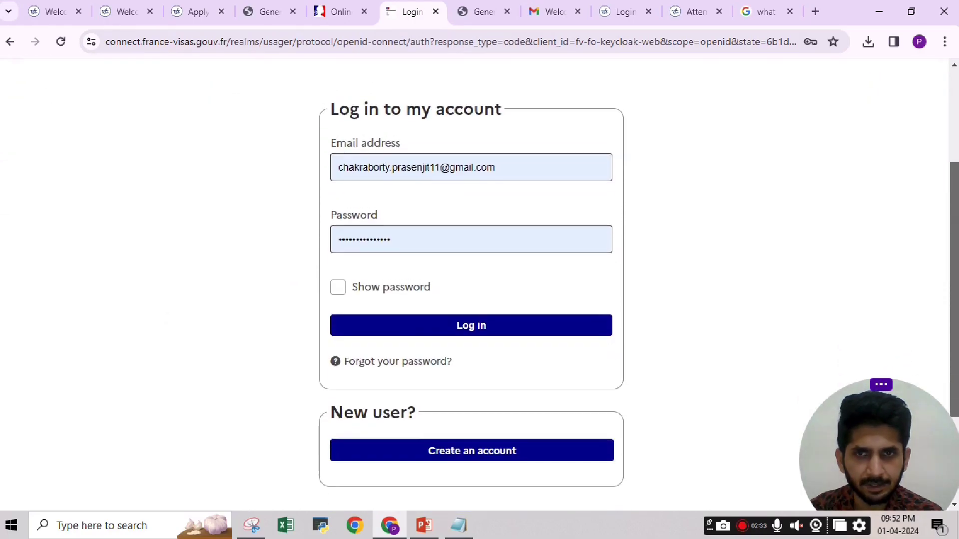
pyautogui.scroll(2, 471, 299)
pyautogui.scroll(-1, 471, 299)
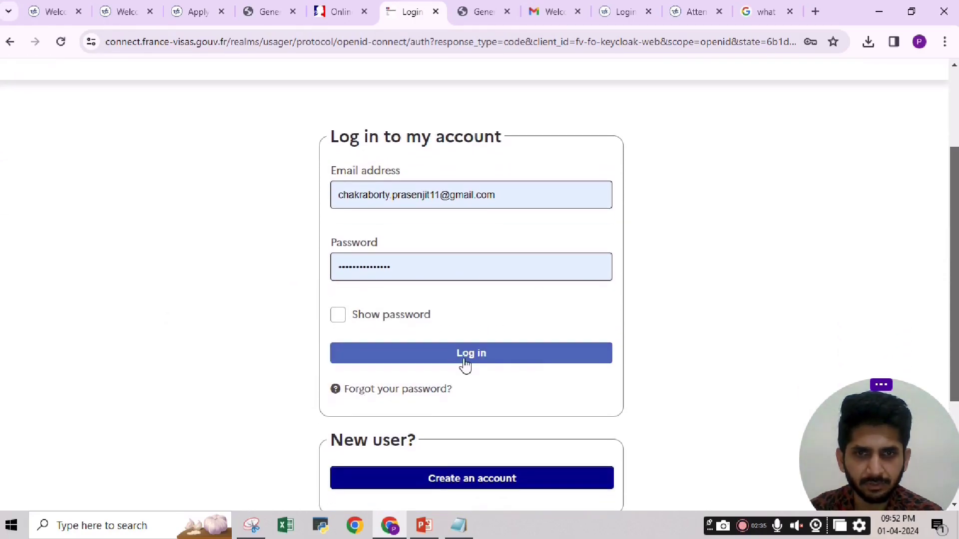
pyautogui.scroll(-3, 642, 349)
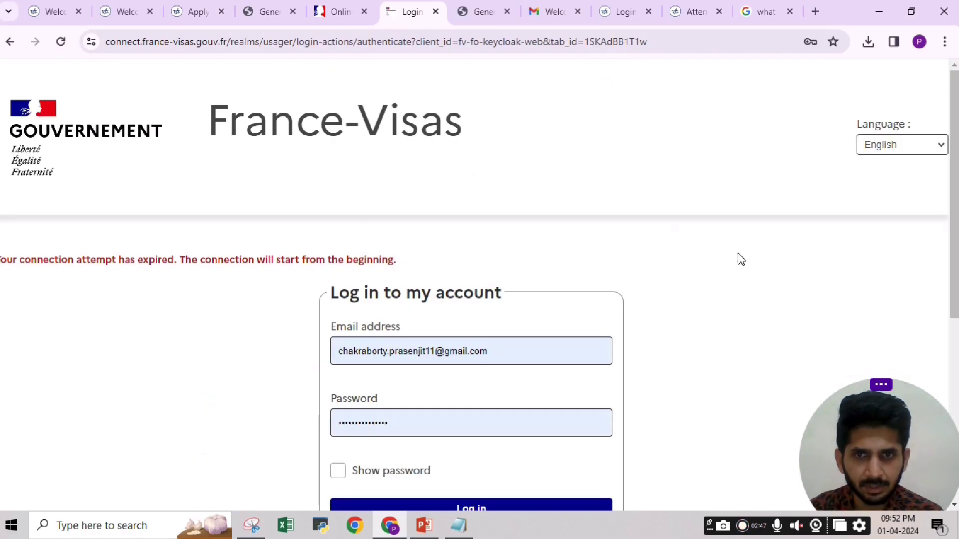
pyautogui.scroll(-5, 621, 287)
# Replace the prefilled password with the account password and submit the login.
pyautogui.moveTo(422, 95); pyautogui.dragTo(254, 94)
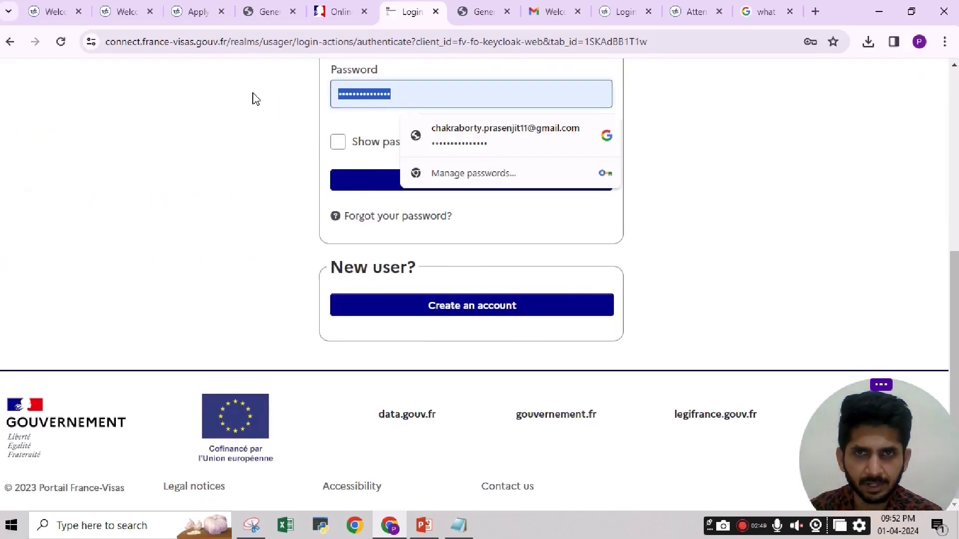
pyautogui.press('BackSpace')
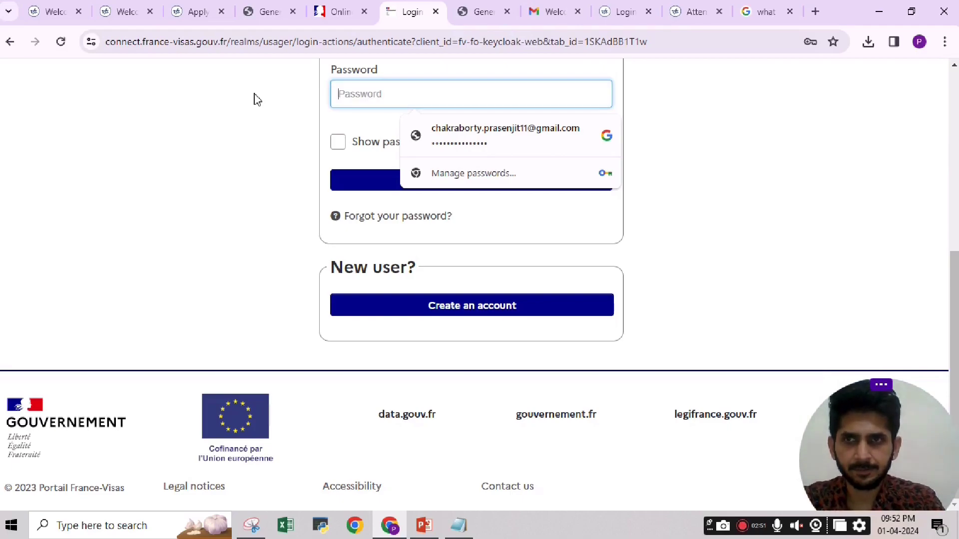
pyautogui.write('***')
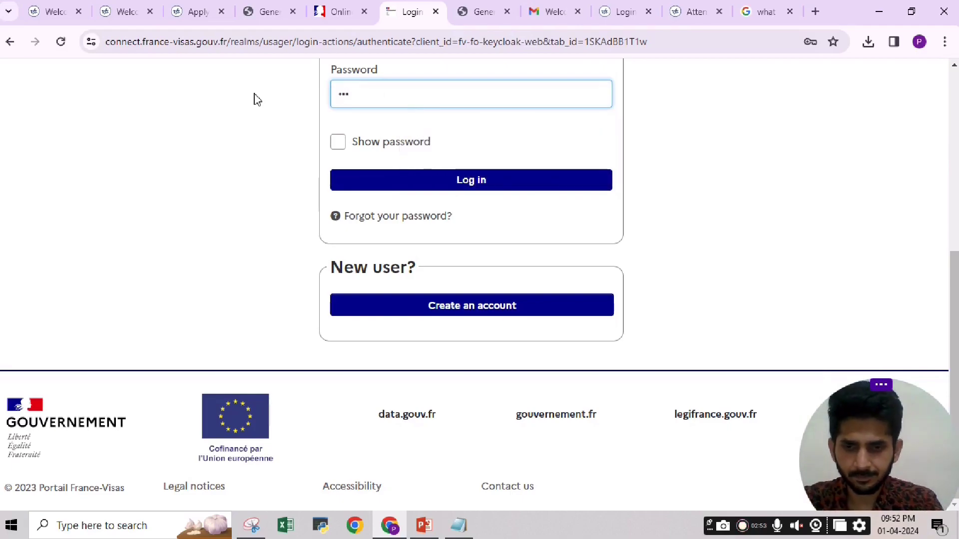
pyautogui.press('BackSpace')
pyautogui.press('BackSpace')
pyautogui.write('****')
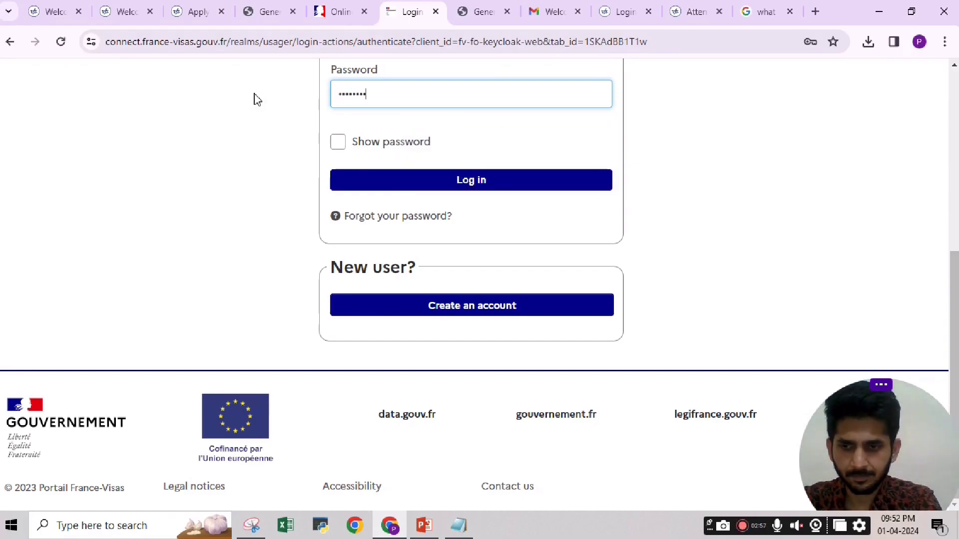
pyautogui.press('Return')
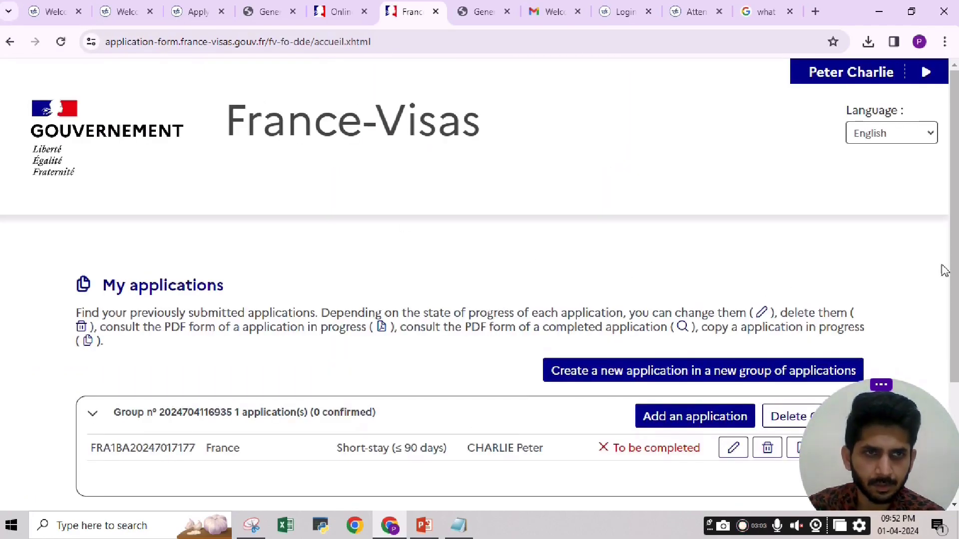
# Edit the existing short-stay application and scroll through Step 2's employer details.
pyautogui.scroll(-3, 480, 283)
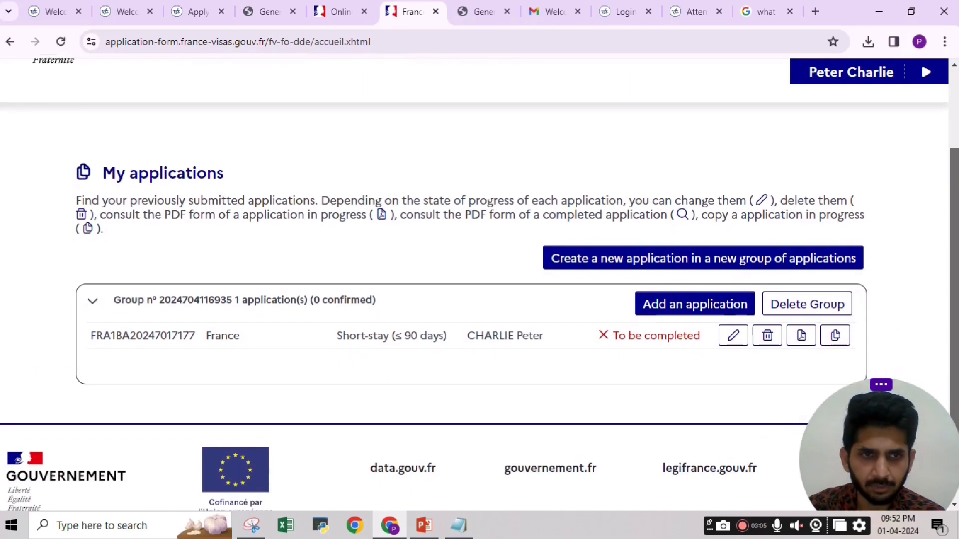
pyautogui.scroll(3, 480, 285)
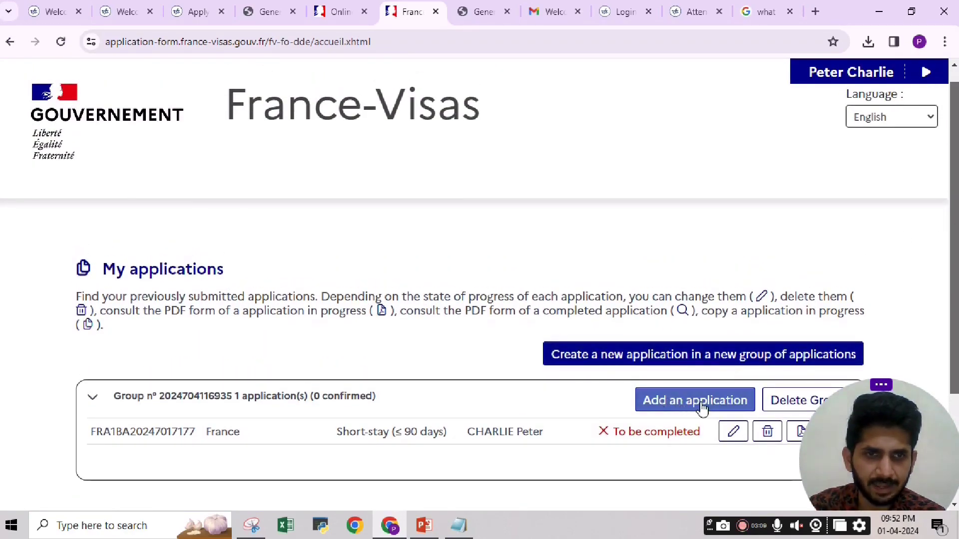
pyautogui.scroll(-2, 708, 409)
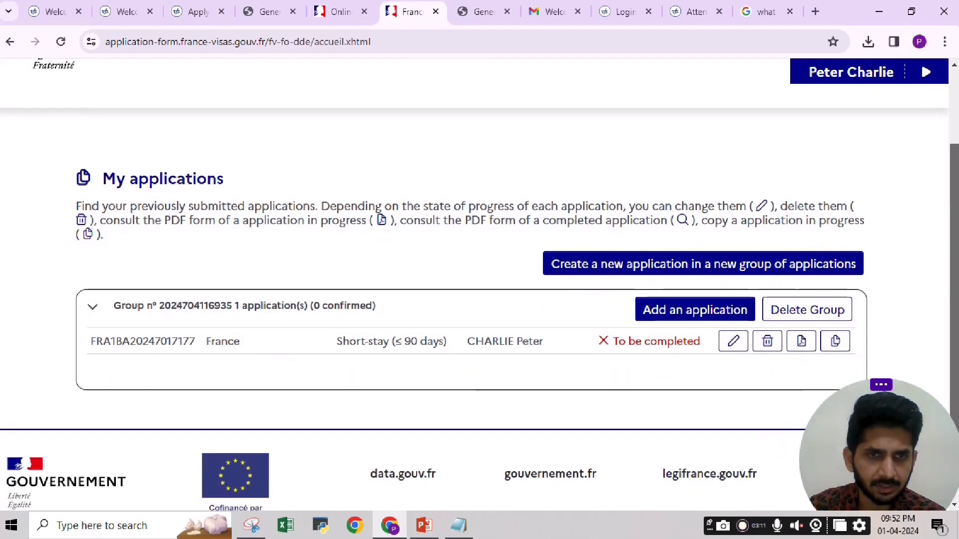
pyautogui.click(733, 340)
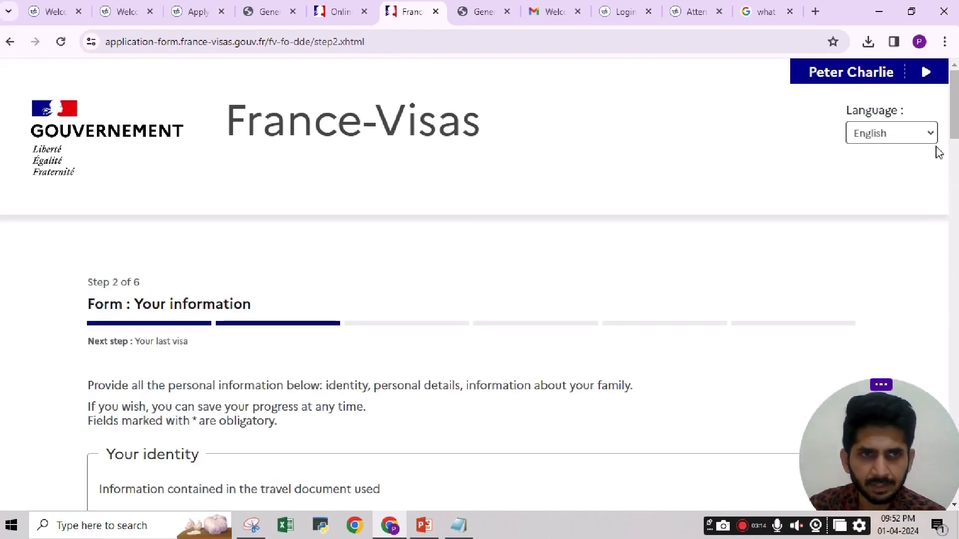
pyautogui.scroll(-15, 935, 139)
pyautogui.scroll(-12, 764, 380)
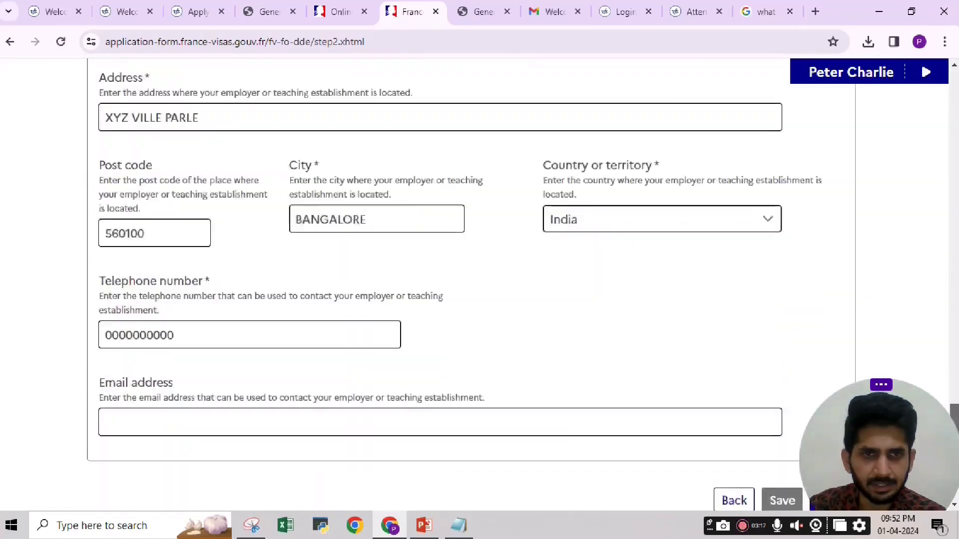
# Return to step 1, Your plans, and scroll through the travel details.
pyautogui.click(740, 348)
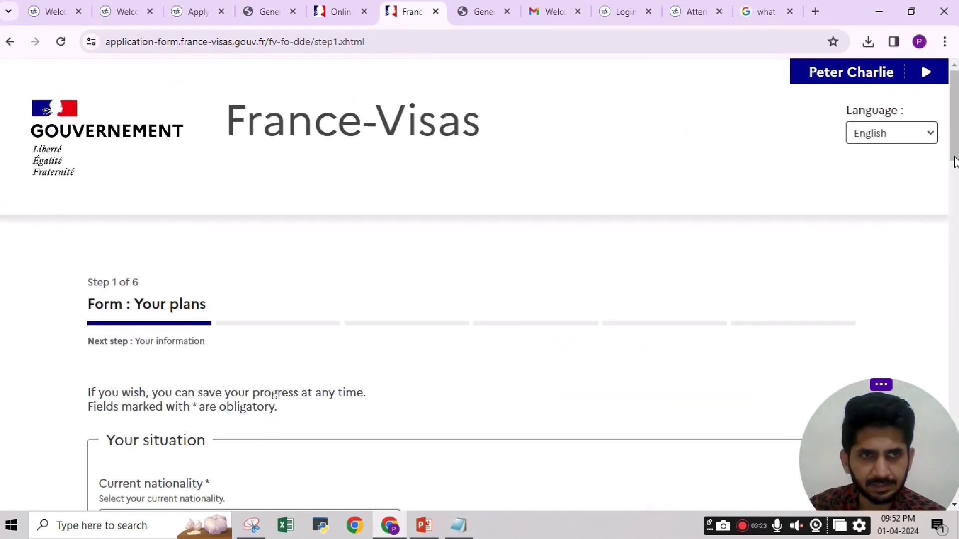
pyautogui.scroll(-3, 413, 326)
pyautogui.scroll(-2, 490, 198)
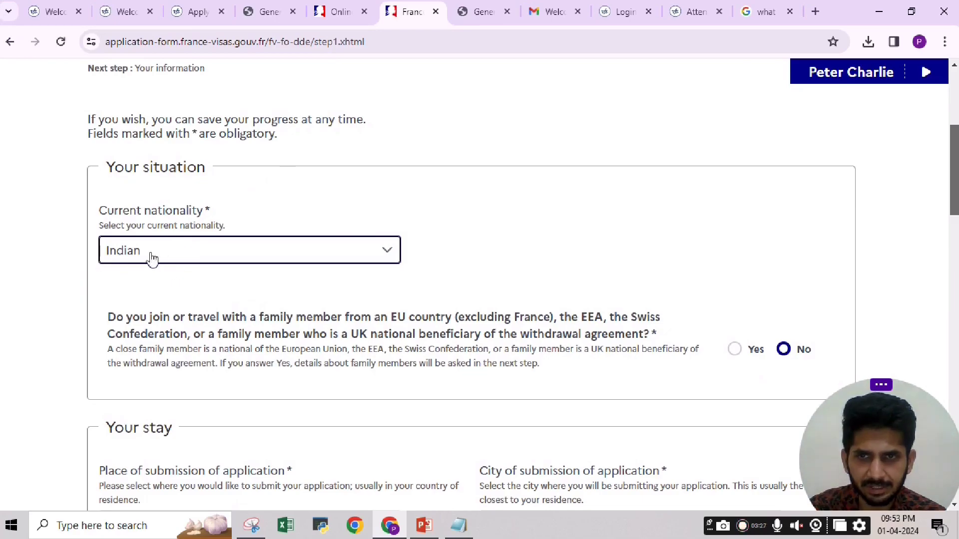
pyautogui.scroll(-1, 150, 259)
pyautogui.scroll(-1, 479, 287)
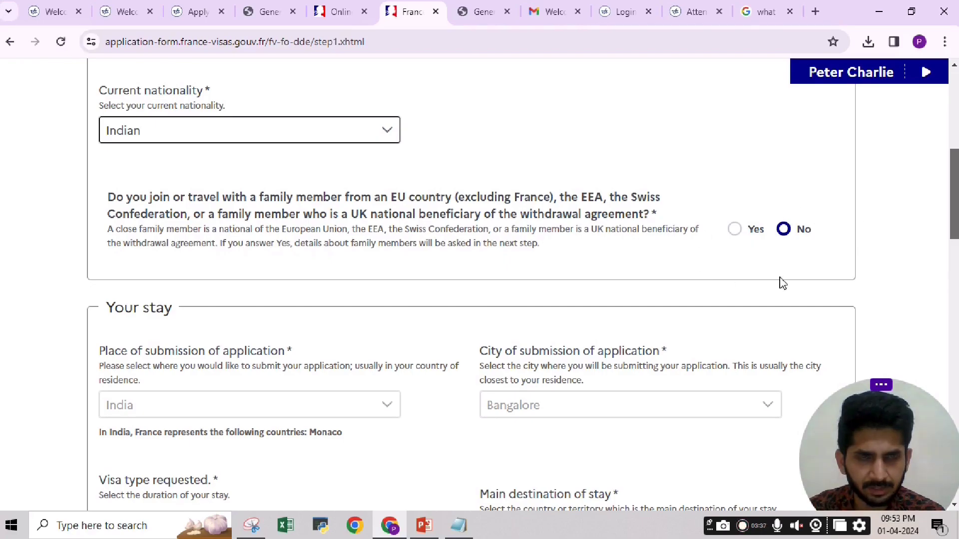
pyautogui.scroll(-4, 500, 285)
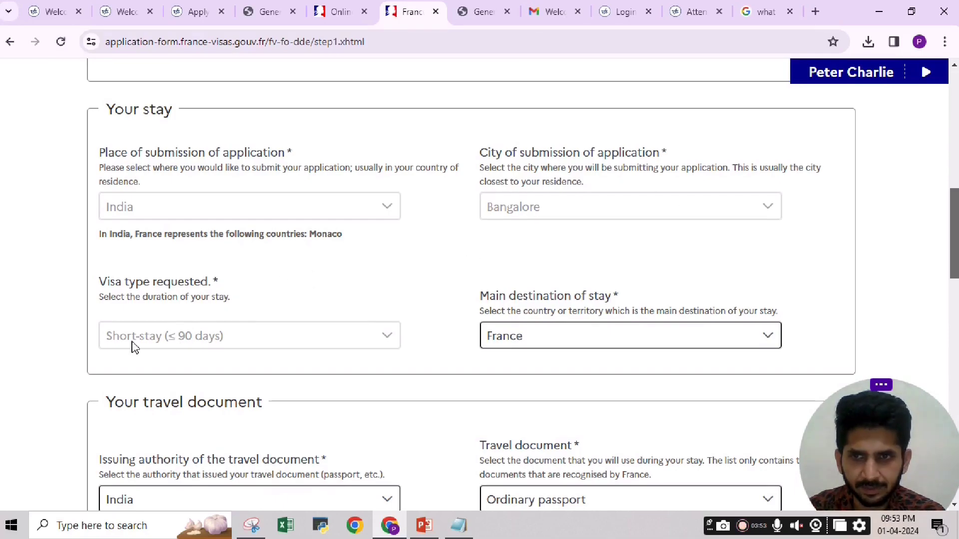
pyautogui.scroll(-3, 480, 285)
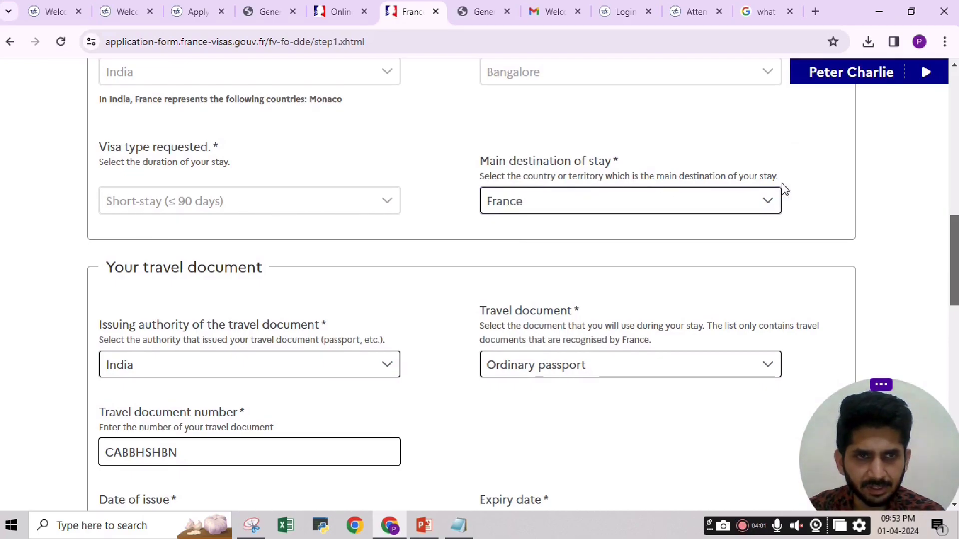
pyautogui.scroll(-2, 956, 221)
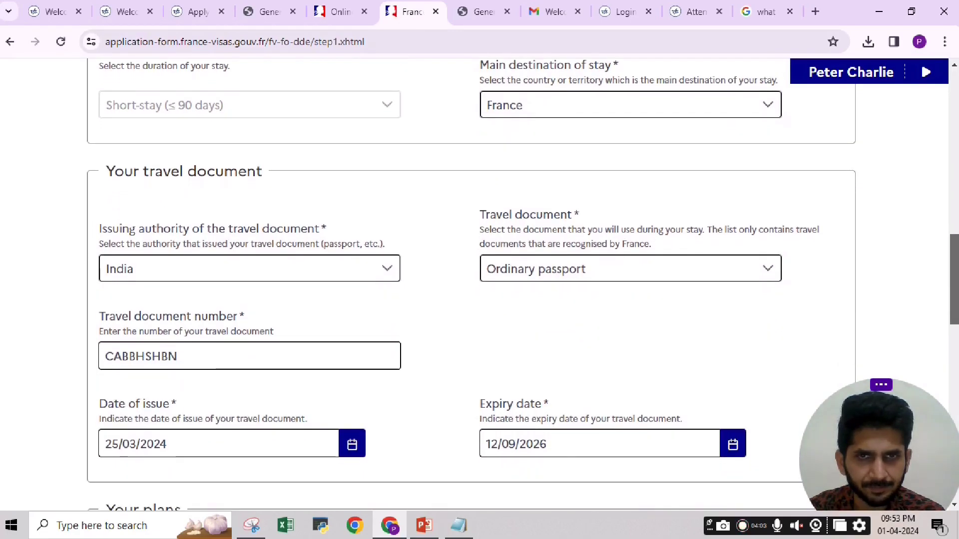
pyautogui.scroll(-1, 955, 221)
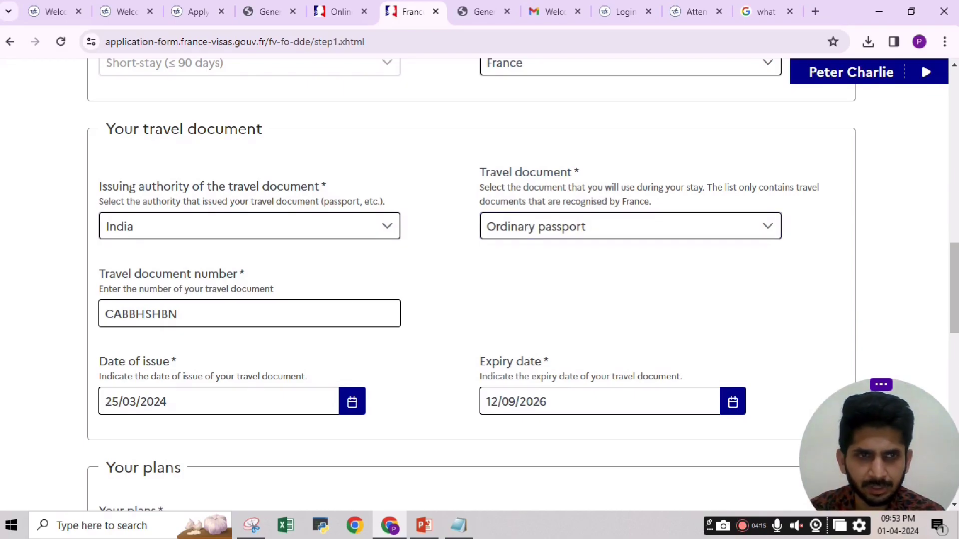
pyautogui.scroll(-3, 469, 284)
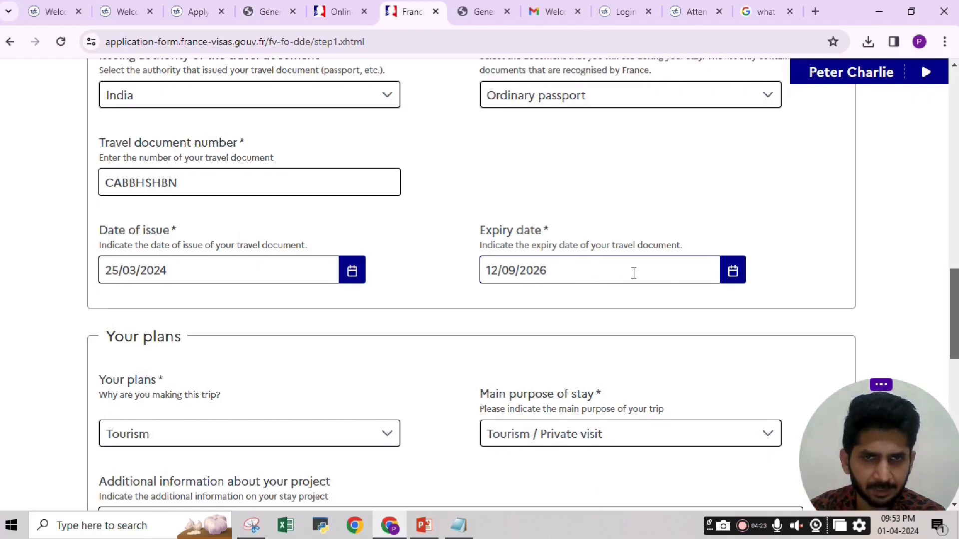
pyautogui.scroll(-4, 932, 304)
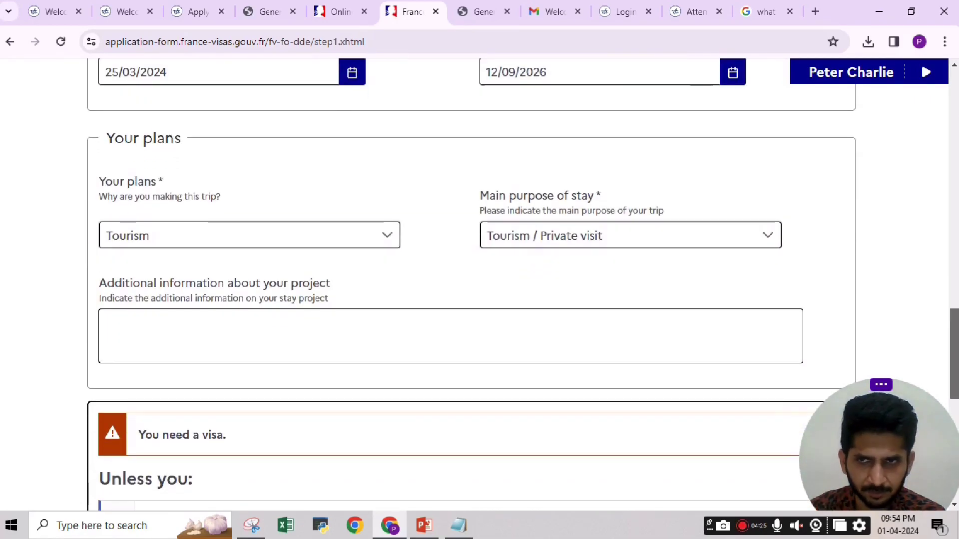
pyautogui.scroll(-1, 937, 342)
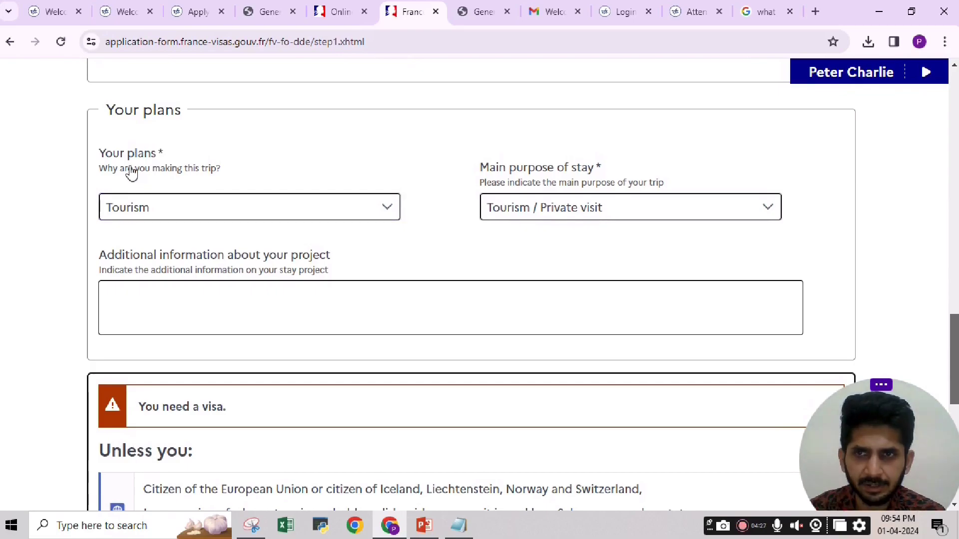
# Keep Tourism as the purpose of the trip.
pyautogui.click(390, 208)
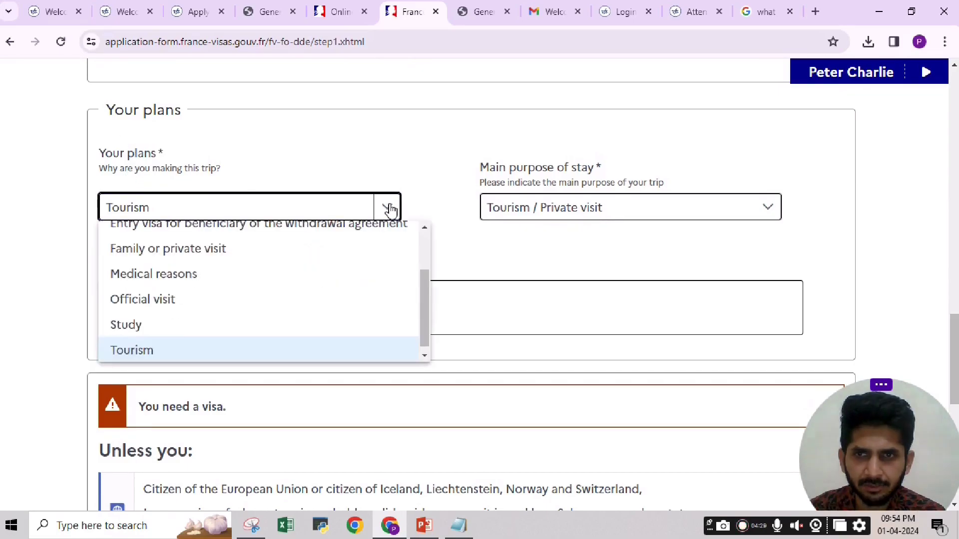
pyautogui.scroll(3, 426, 269)
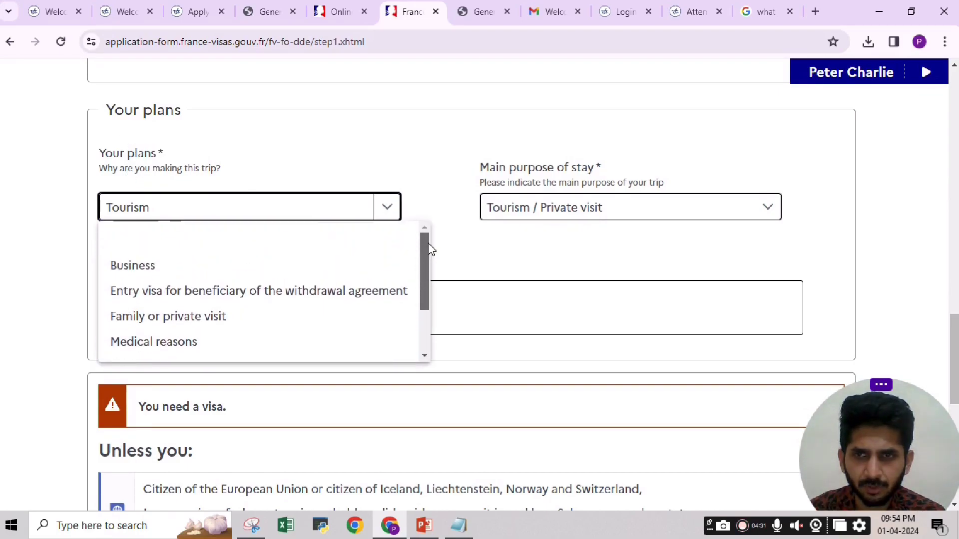
pyautogui.scroll(-3, 433, 282)
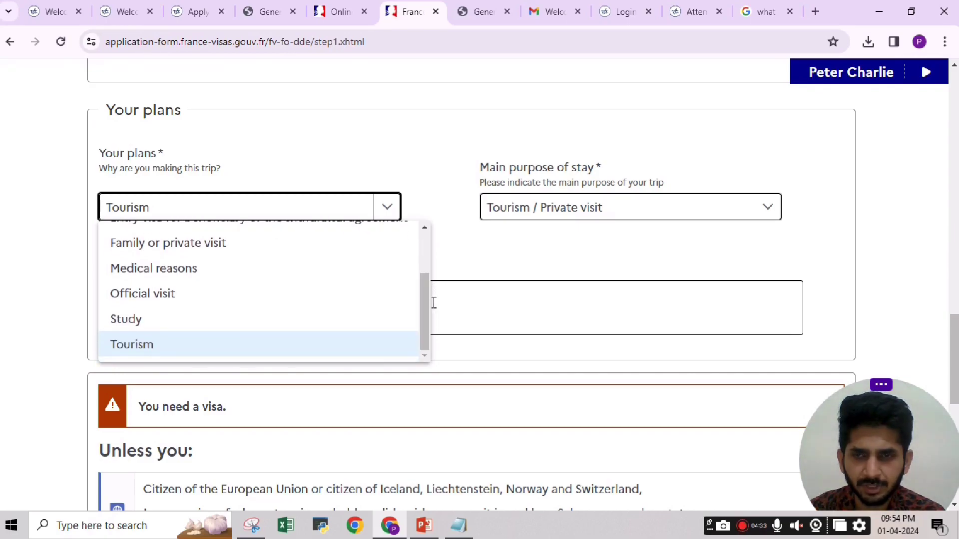
pyautogui.click(146, 351)
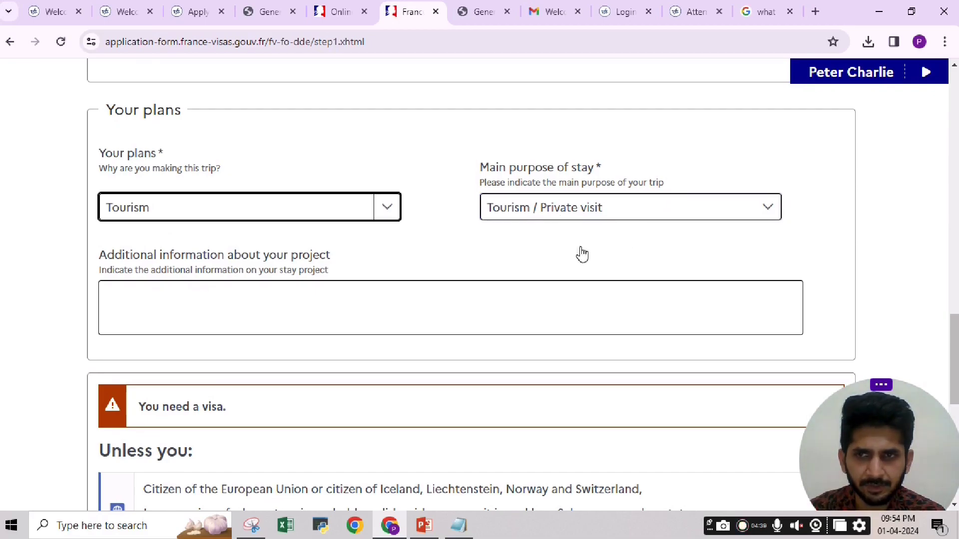
# Review the additional trip information and submit step 1 with Next.
pyautogui.click(337, 318)
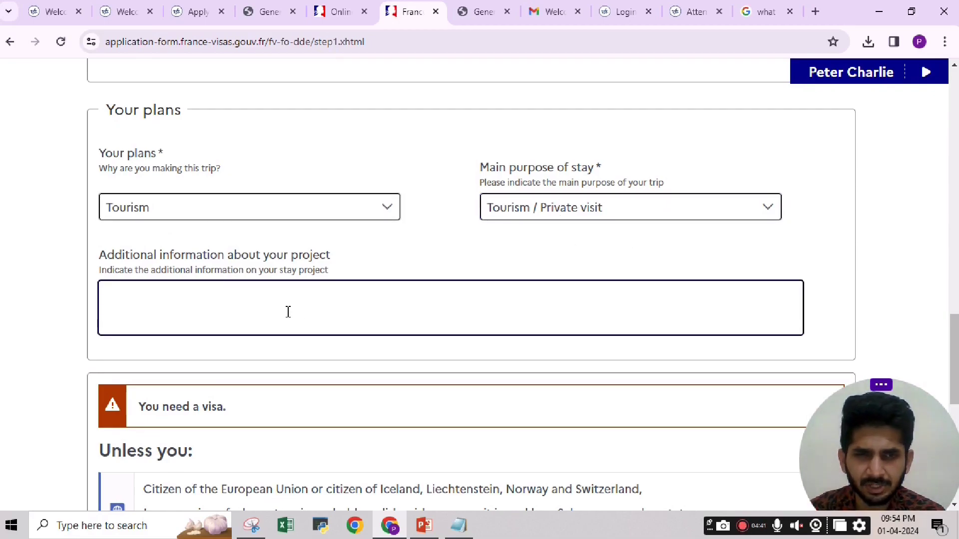
pyautogui.scroll(-3, 338, 318)
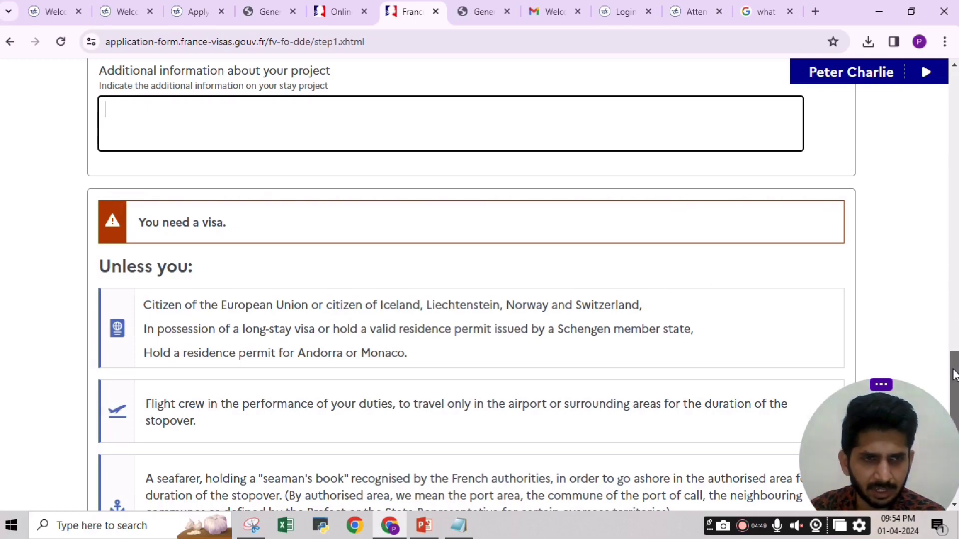
pyautogui.moveTo(954, 374); pyautogui.dragTo(955, 421)
pyautogui.moveTo(853, 384)
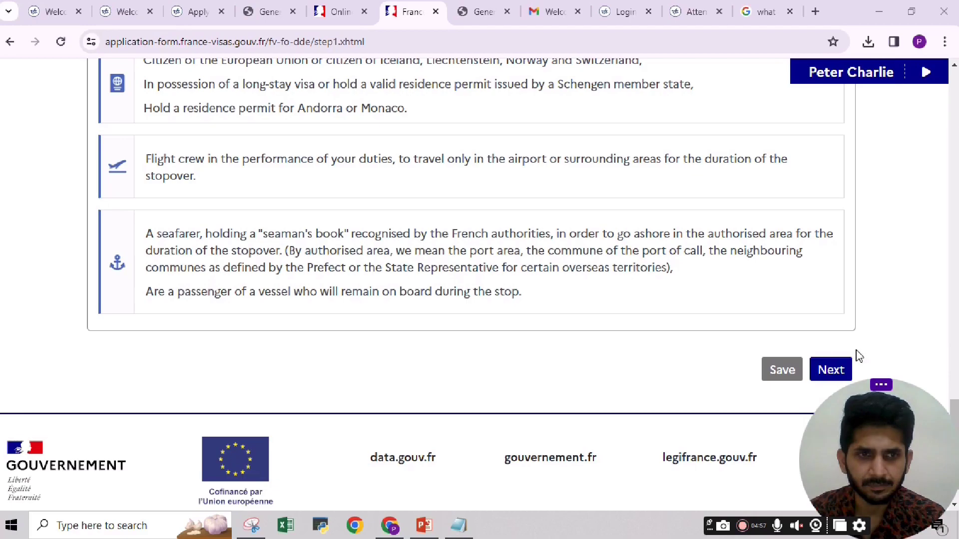
pyautogui.scroll(8, 748, 363)
pyautogui.scroll(20, 533, 267)
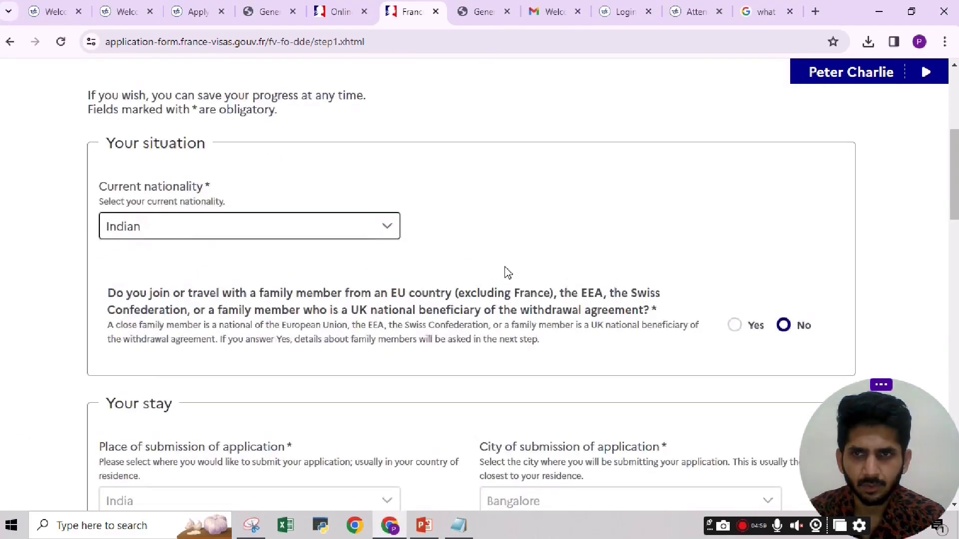
pyautogui.scroll(-14, 505, 270)
pyautogui.scroll(-15, 508, 271)
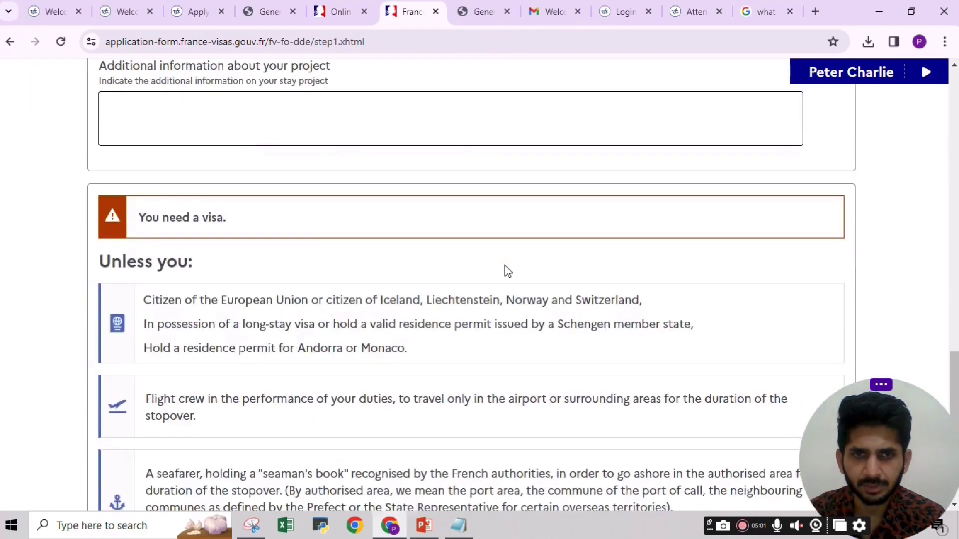
pyautogui.click(829, 324)
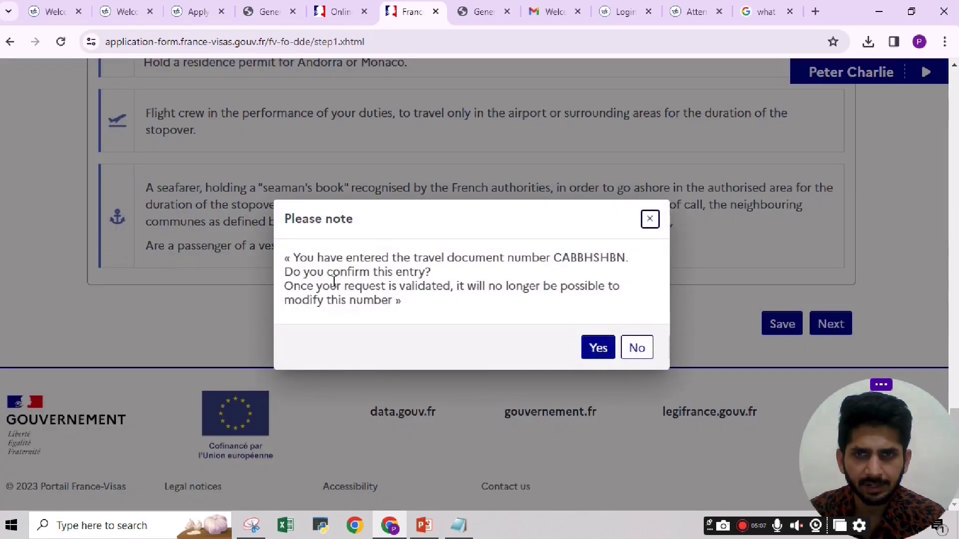
# Confirm the travel document number and keep Male as the sex on step 2.
pyautogui.click(597, 351)
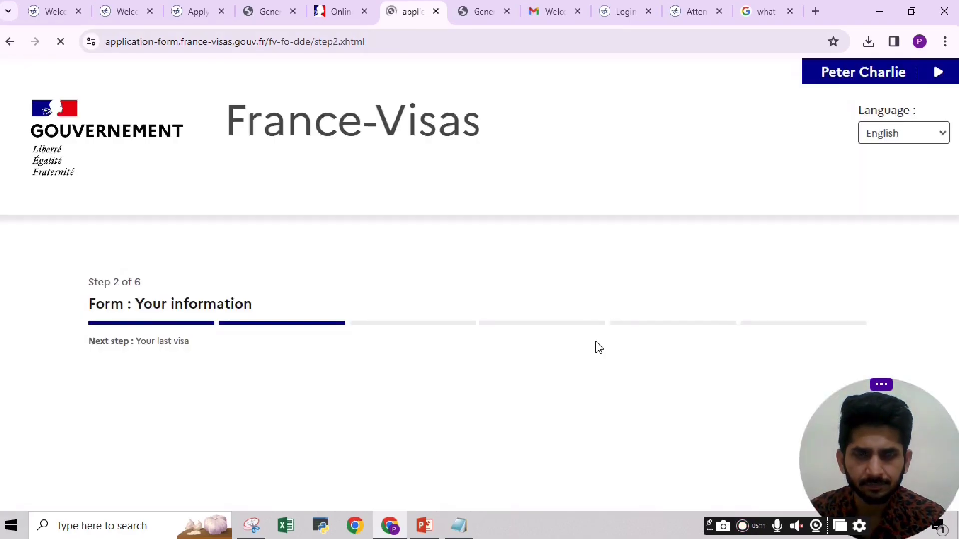
pyautogui.scroll(-7, 956, 167)
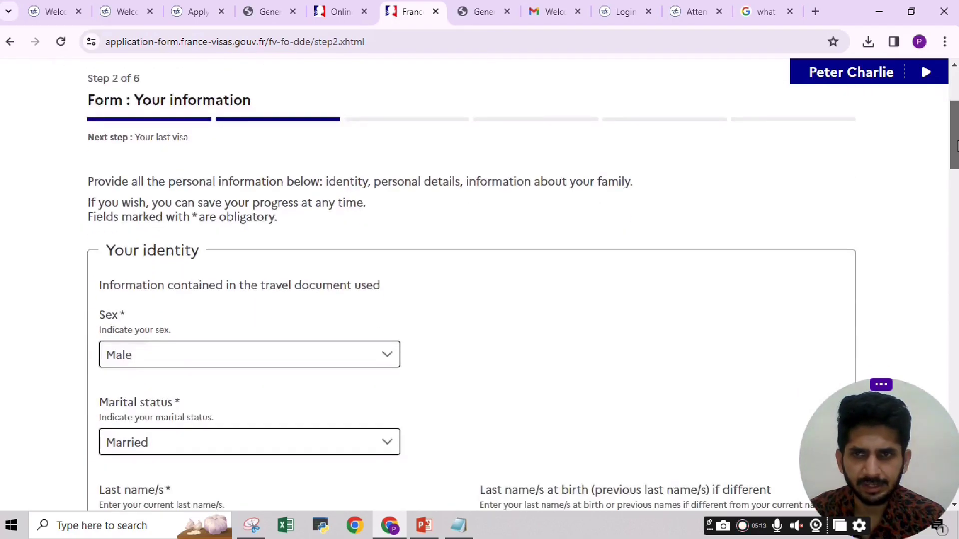
pyautogui.scroll(-2, 957, 167)
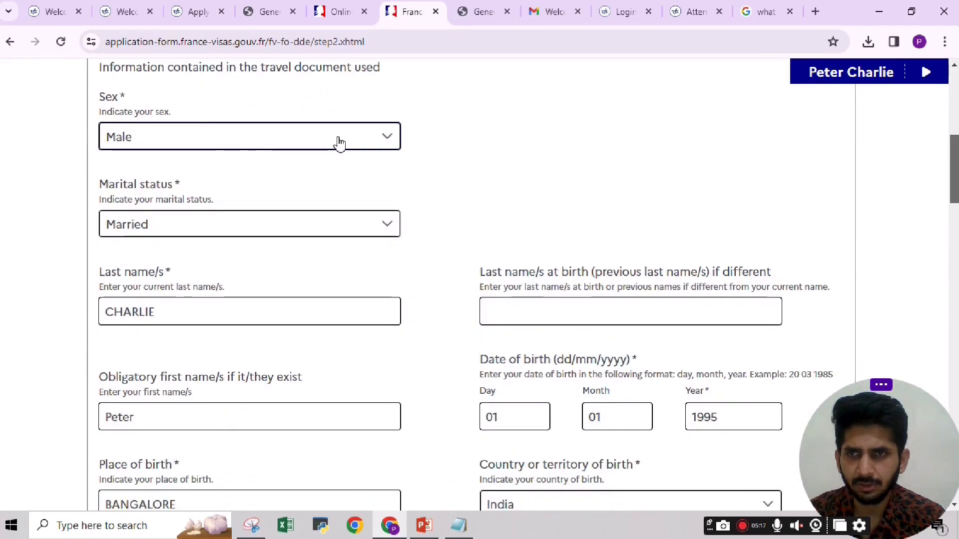
pyautogui.click(338, 142)
pyautogui.click(339, 143)
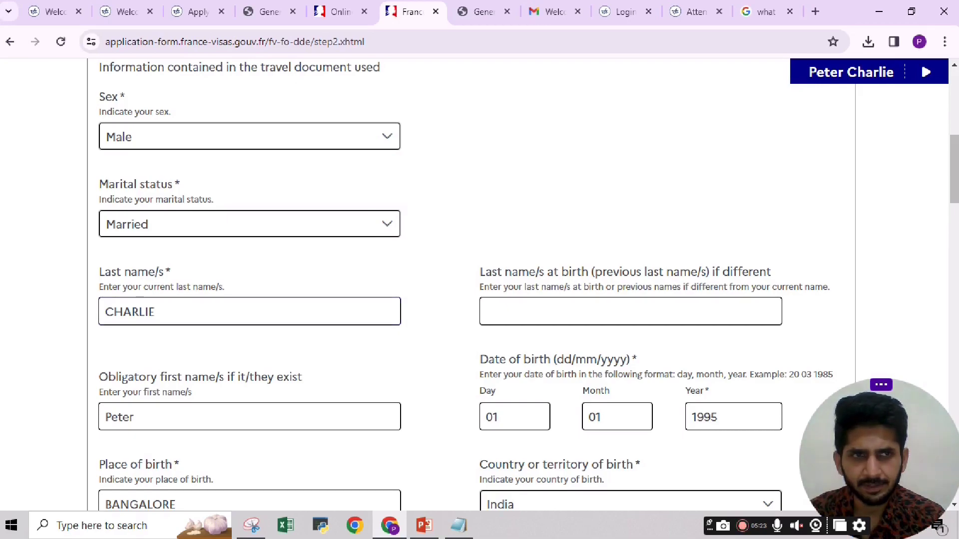
# Scroll through the name, birth and address fields, checking the address text.
pyautogui.scroll(-5, 200, 299)
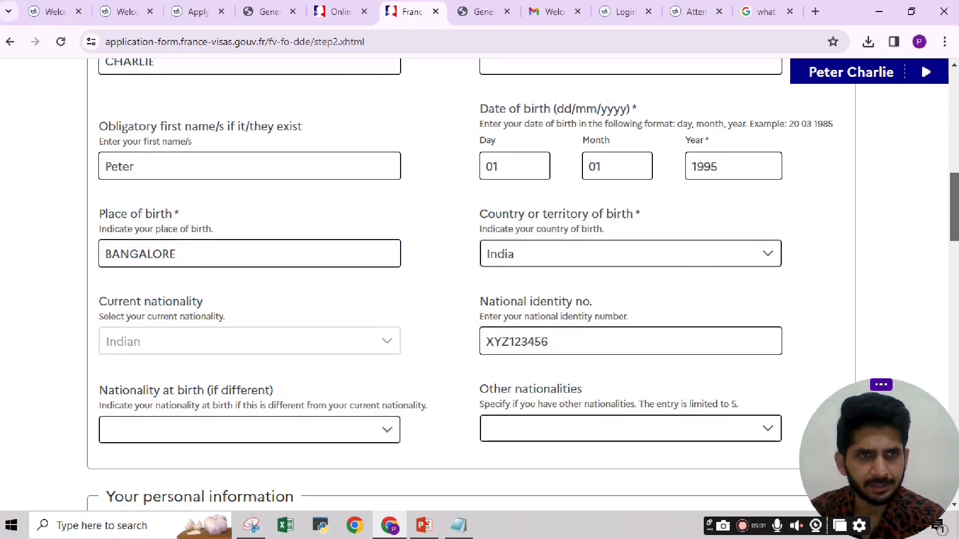
pyautogui.scroll(2, 549, 270)
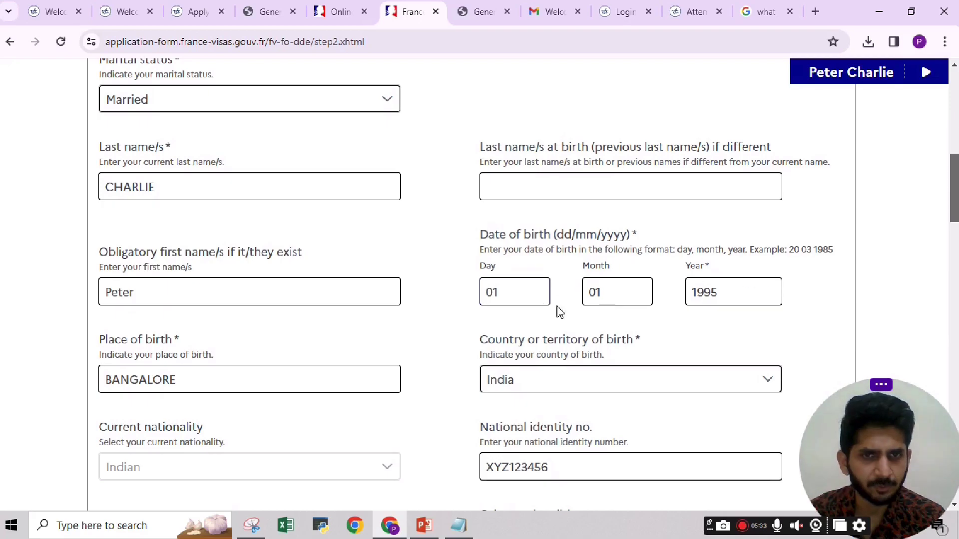
pyautogui.moveTo(951, 186); pyautogui.dragTo(952, 216)
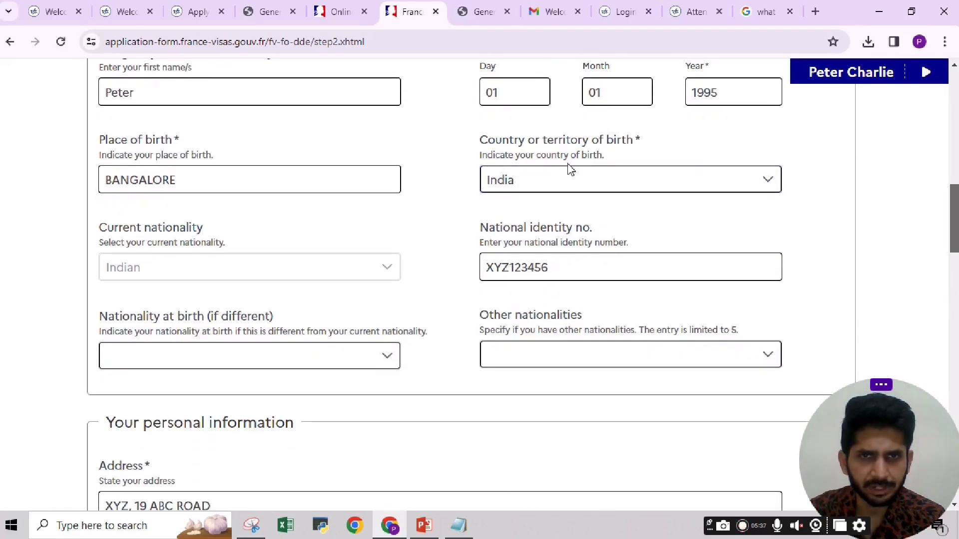
pyautogui.moveTo(954, 219); pyautogui.dragTo(955, 229)
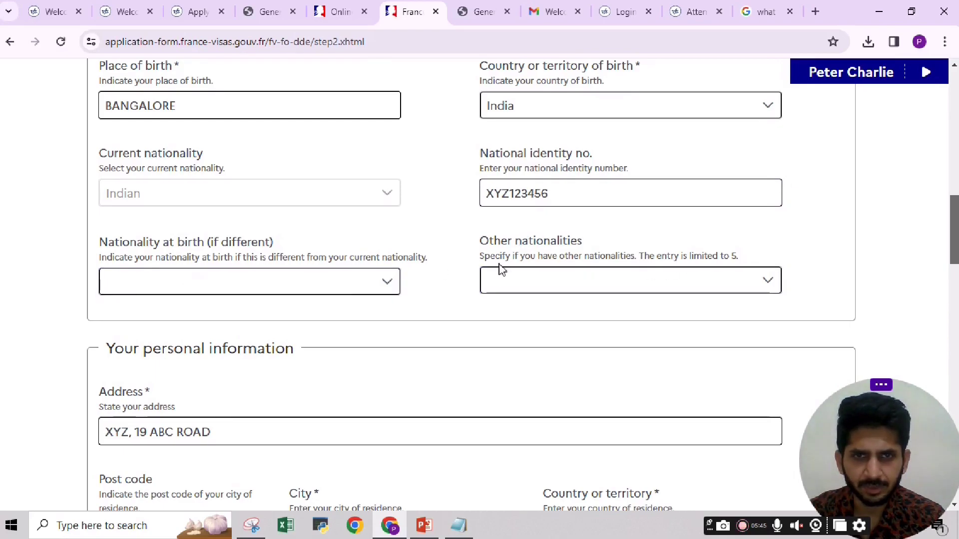
pyautogui.moveTo(955, 221); pyautogui.dragTo(951, 258)
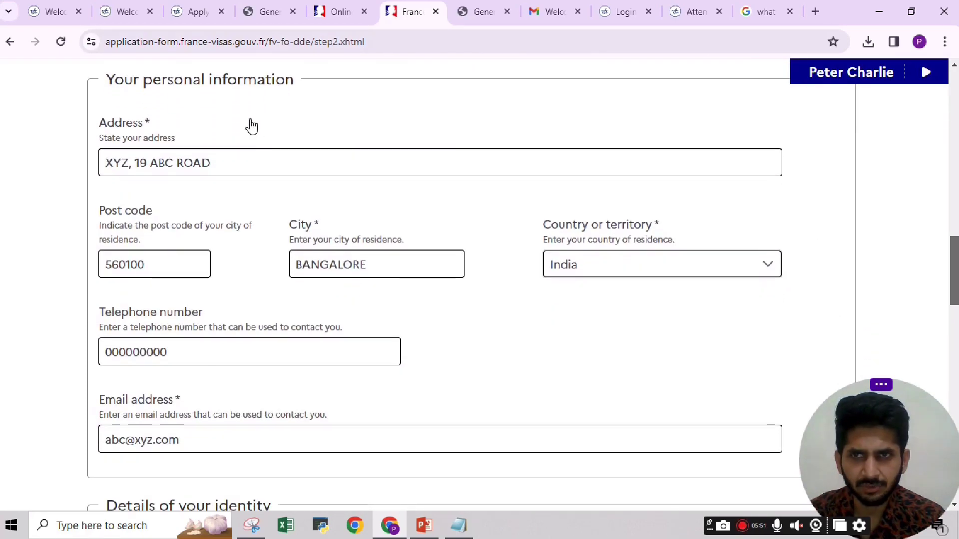
pyautogui.moveTo(248, 163); pyautogui.dragTo(86, 166)
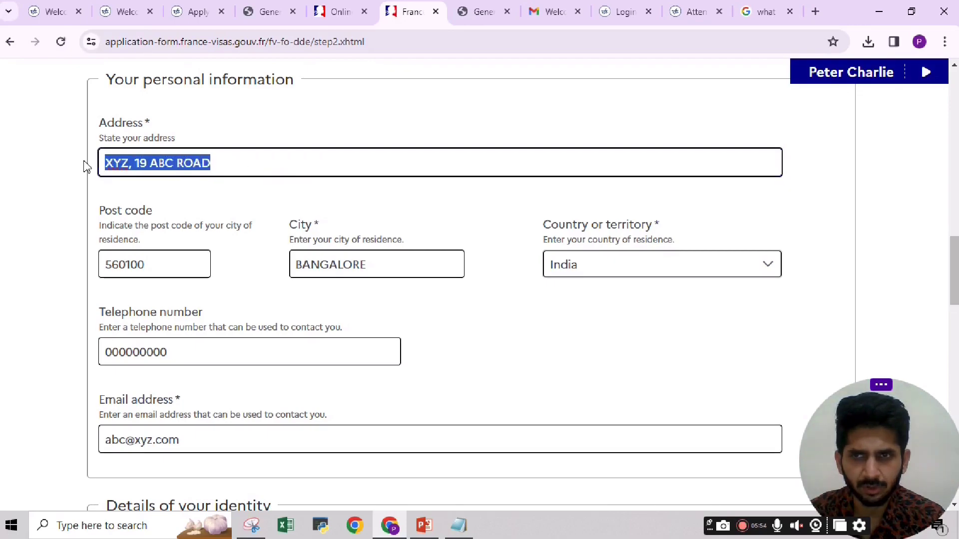
pyautogui.click(229, 163)
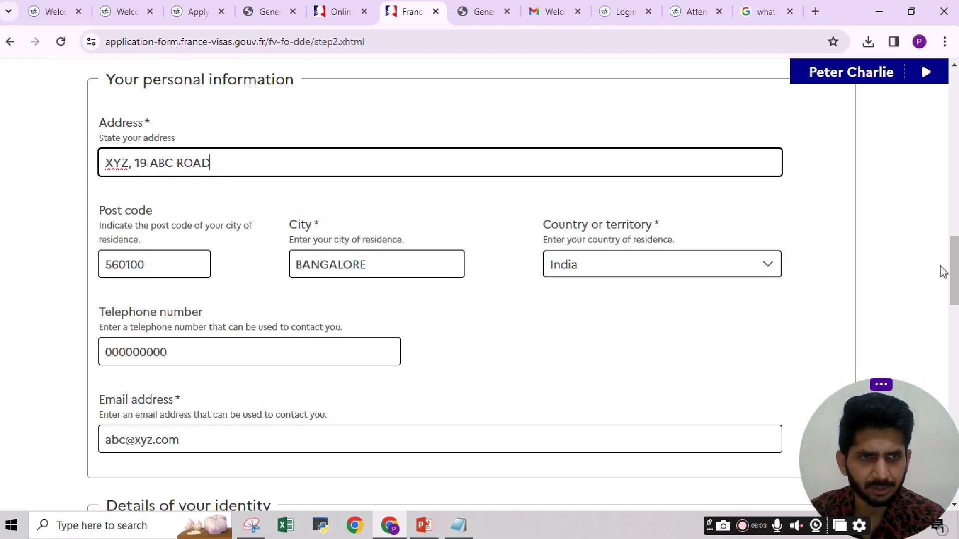
pyautogui.moveTo(955, 265); pyautogui.dragTo(955, 285)
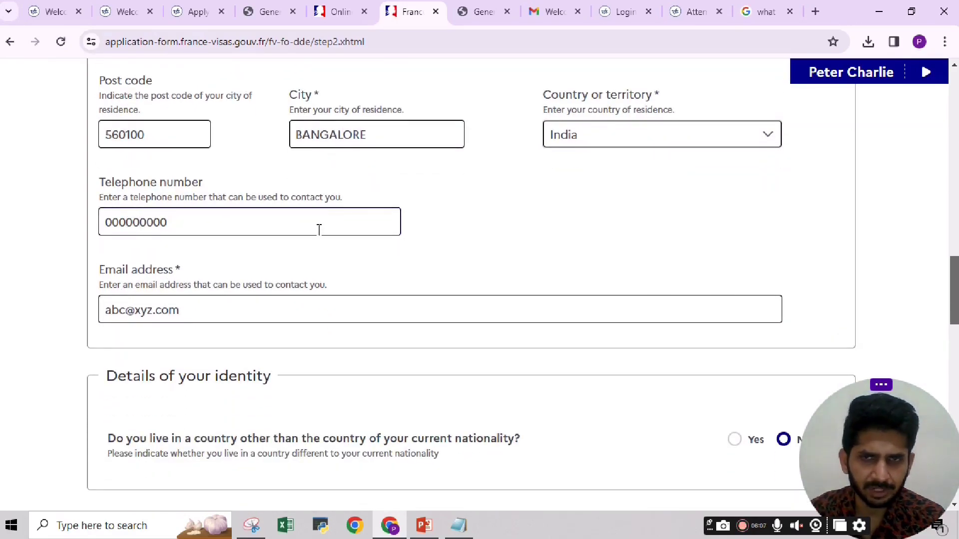
pyautogui.scroll(-1, 469, 284)
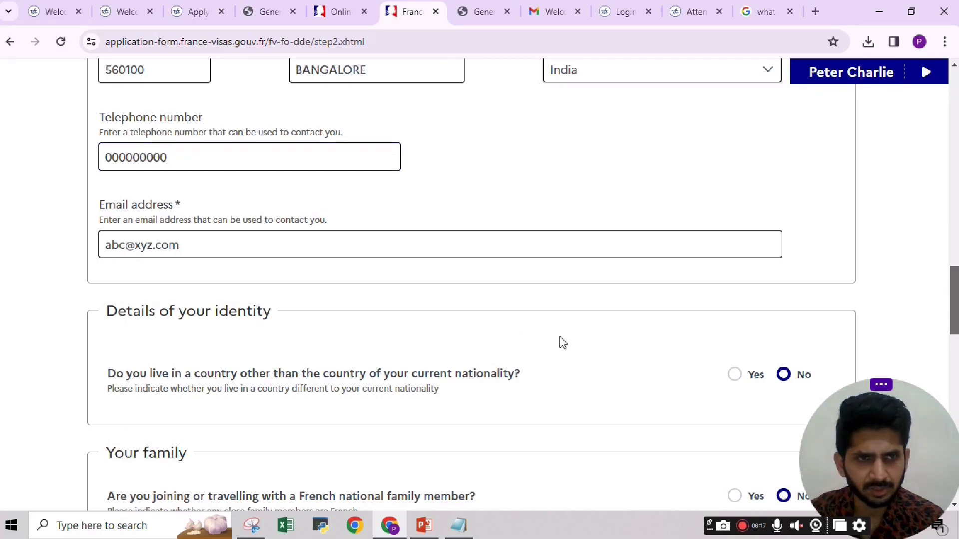
pyautogui.scroll(-2, 470, 285)
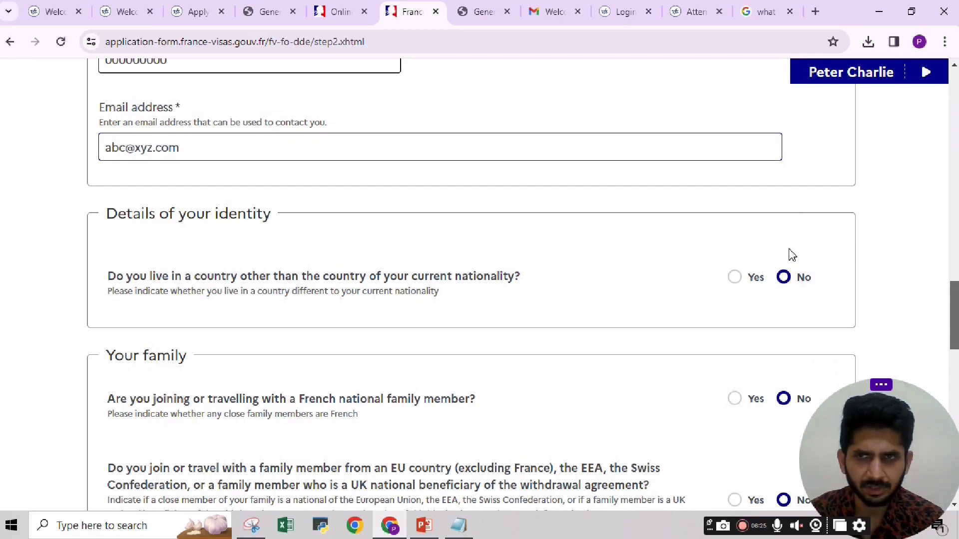
pyautogui.scroll(-2, 195, 175)
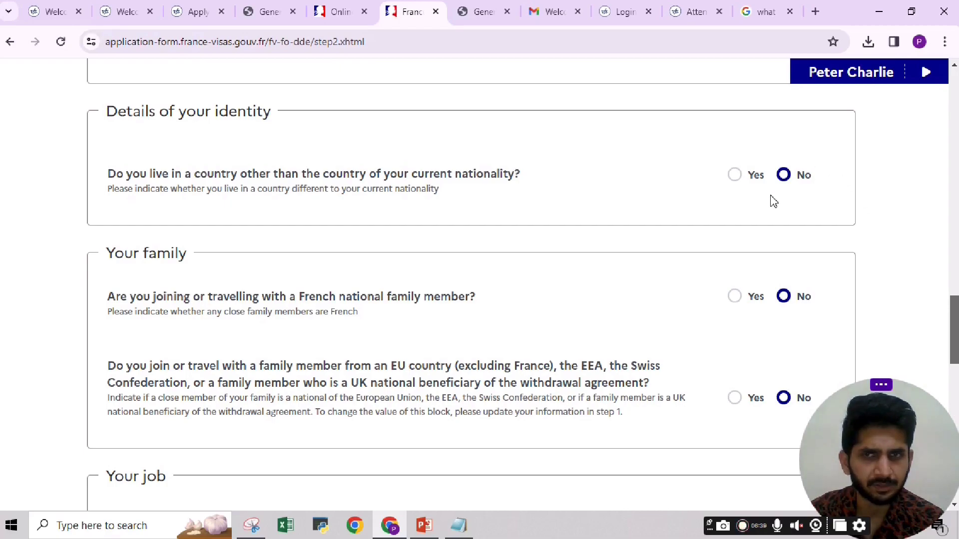
pyautogui.scroll(-2, 956, 303)
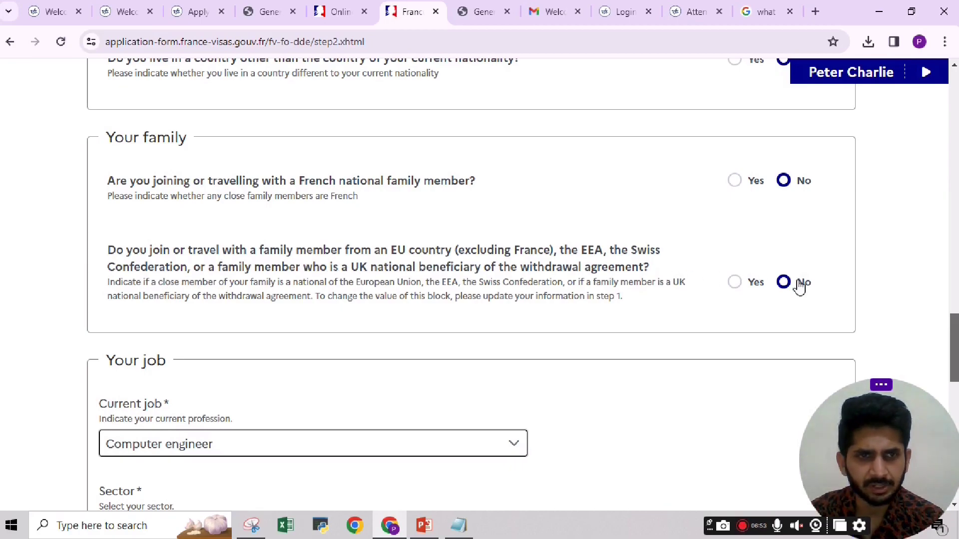
pyautogui.scroll(-5, 469, 306)
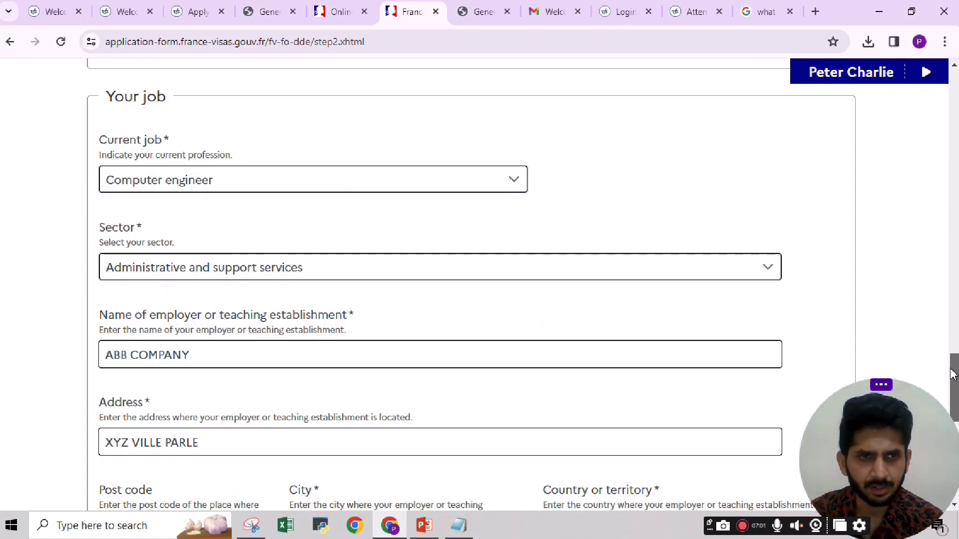
pyautogui.moveTo(955, 376); pyautogui.dragTo(955, 377)
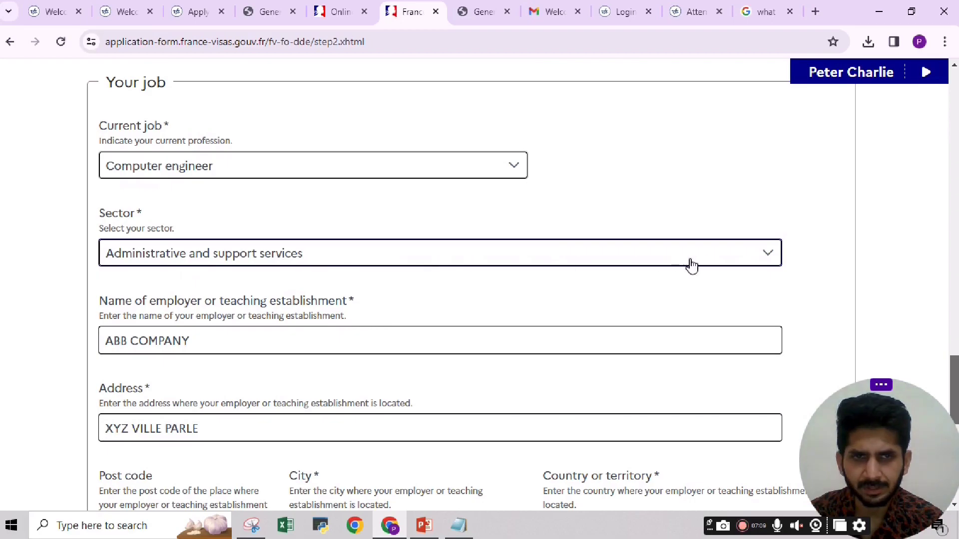
pyautogui.click(758, 259)
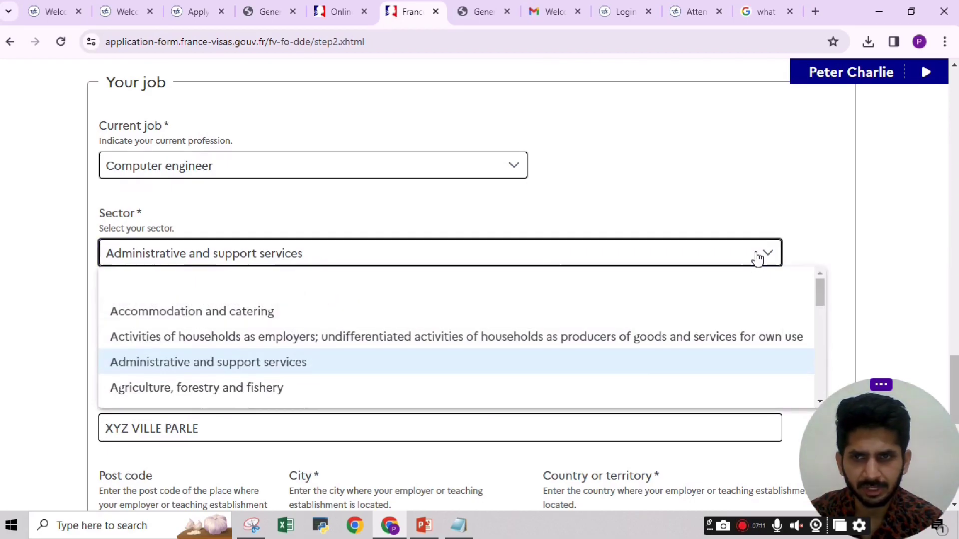
pyautogui.click(876, 248)
pyautogui.scroll(-2, 954, 350)
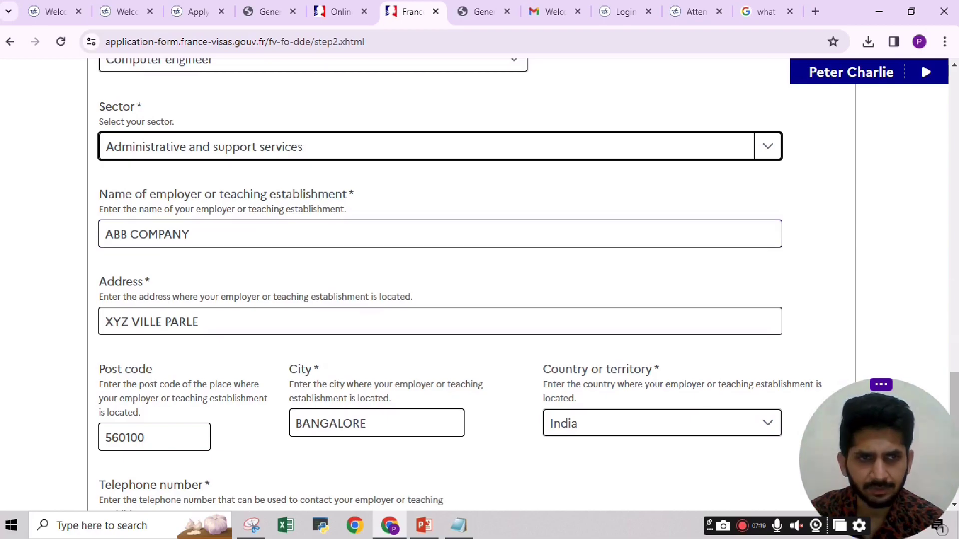
pyautogui.click(956, 381)
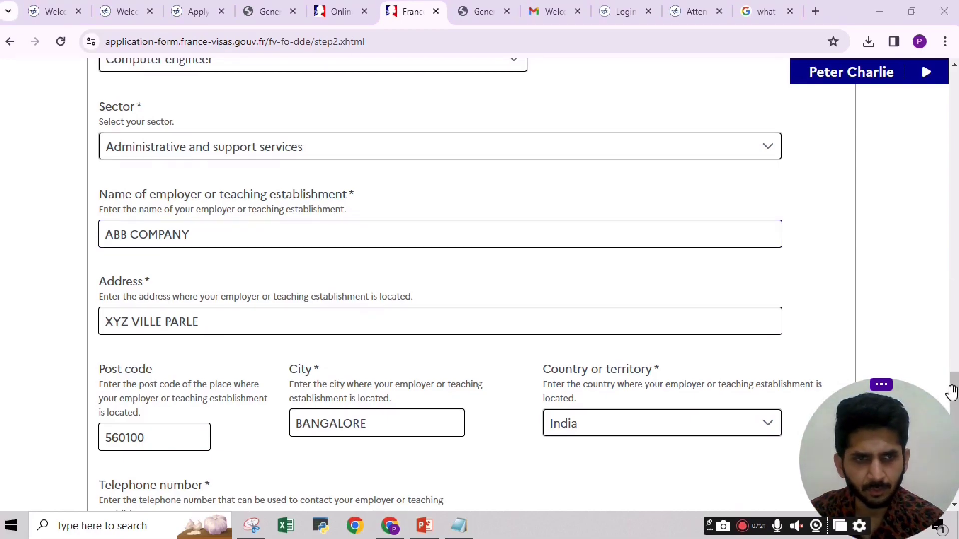
pyautogui.scroll(-5, 388, 336)
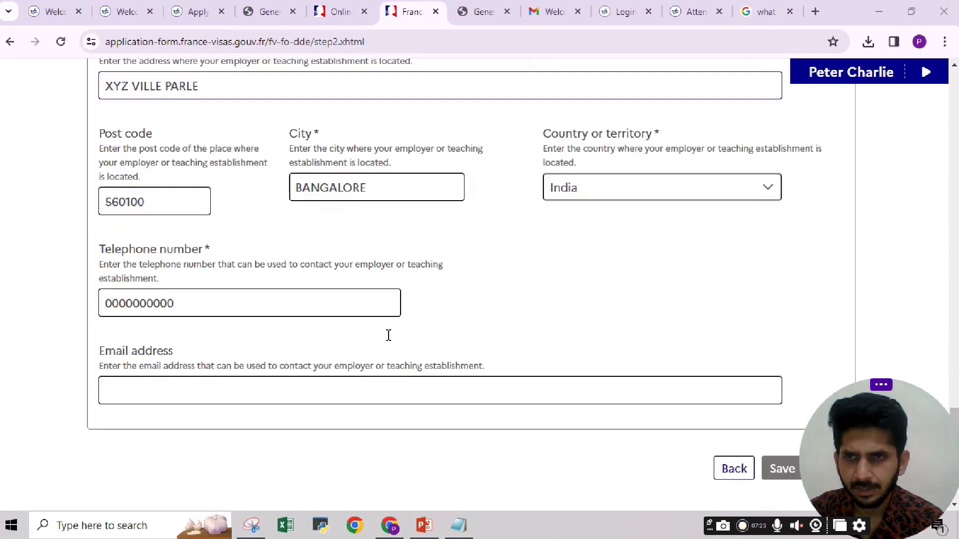
pyautogui.scroll(5, 614, 314)
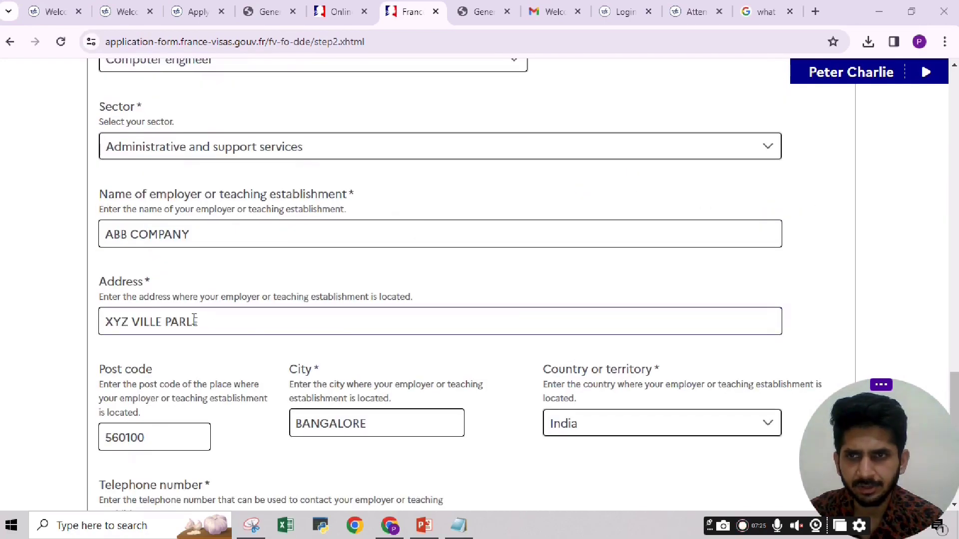
pyautogui.scroll(-5, 243, 331)
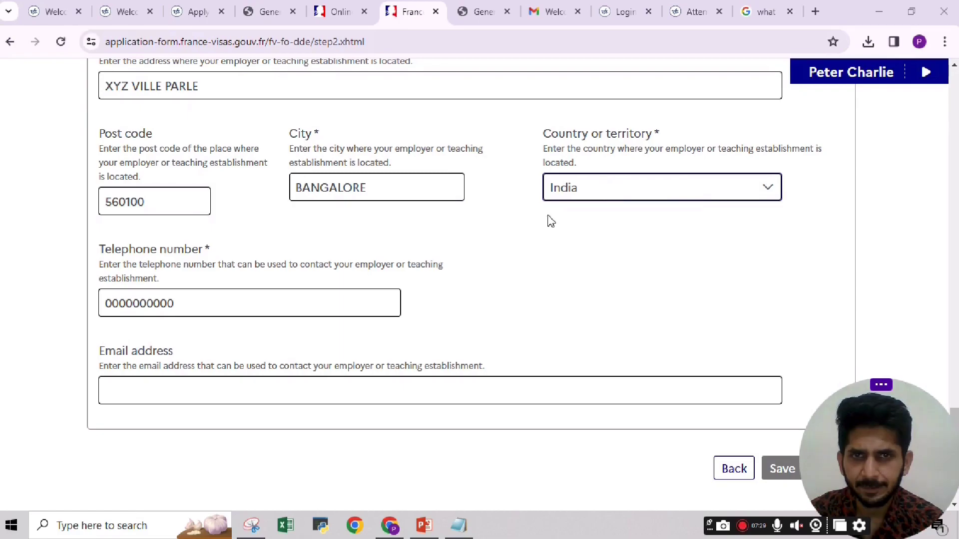
pyautogui.scroll(-3, 553, 353)
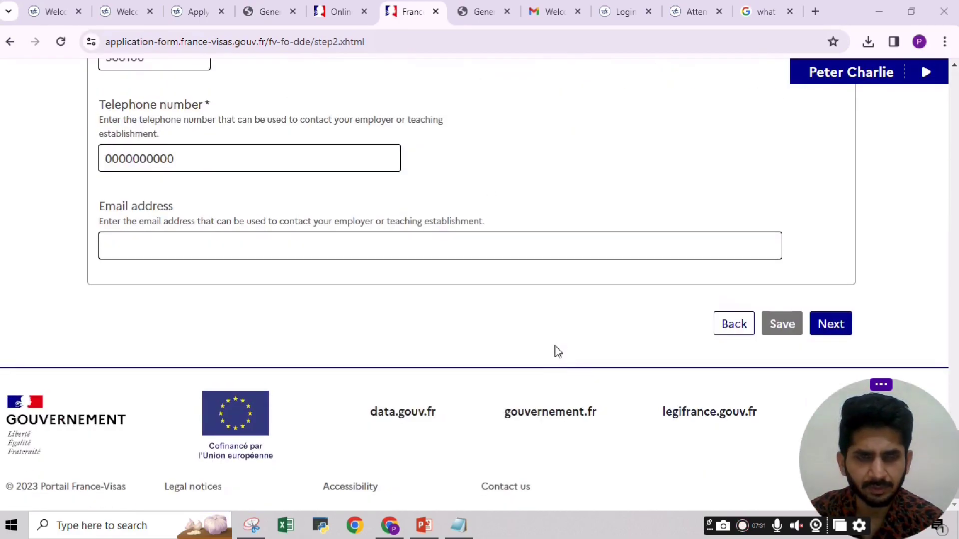
pyautogui.click(830, 325)
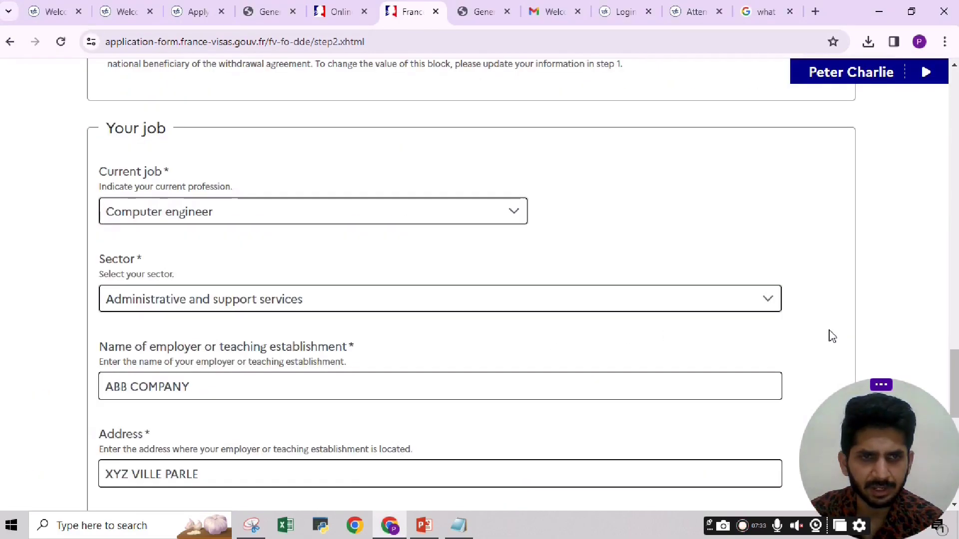
pyautogui.scroll(-10, 724, 336)
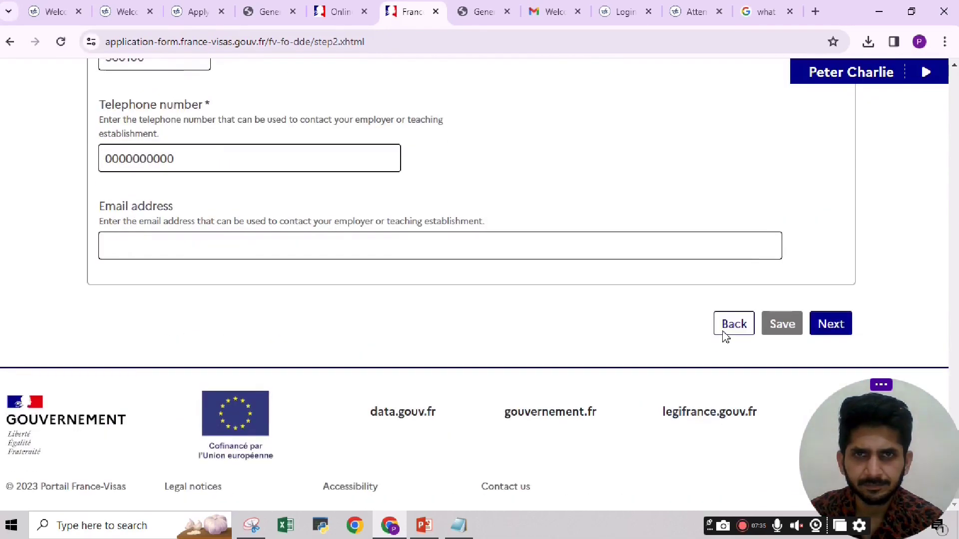
# Advance past step 2 and the Previous visa questions, both answered No, to Step 4.
pyautogui.click(830, 324)
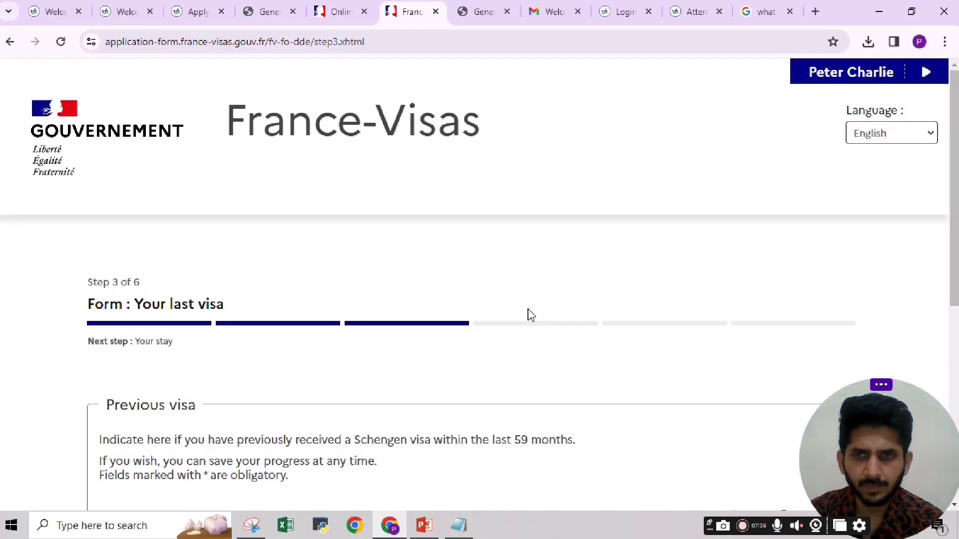
pyautogui.scroll(-5, 817, 259)
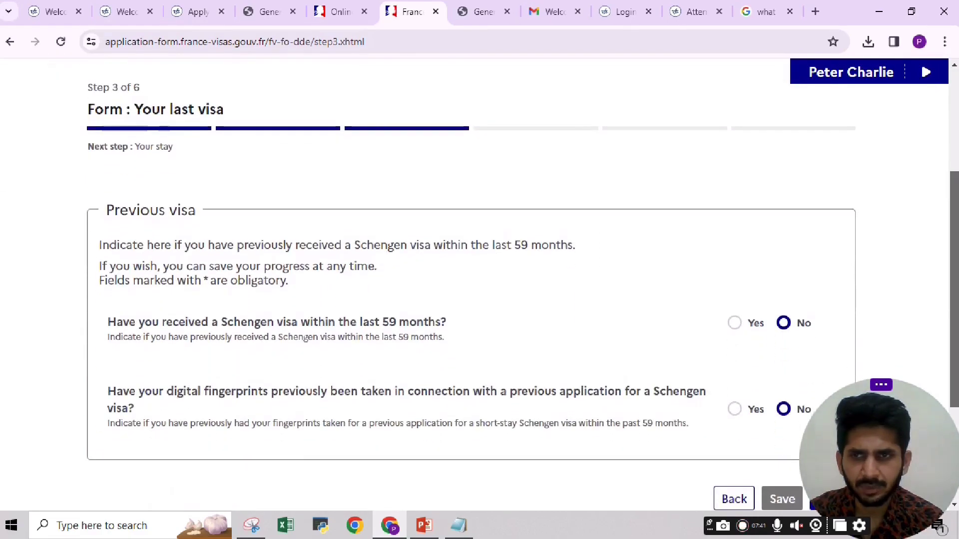
pyautogui.scroll(-2, 396, 274)
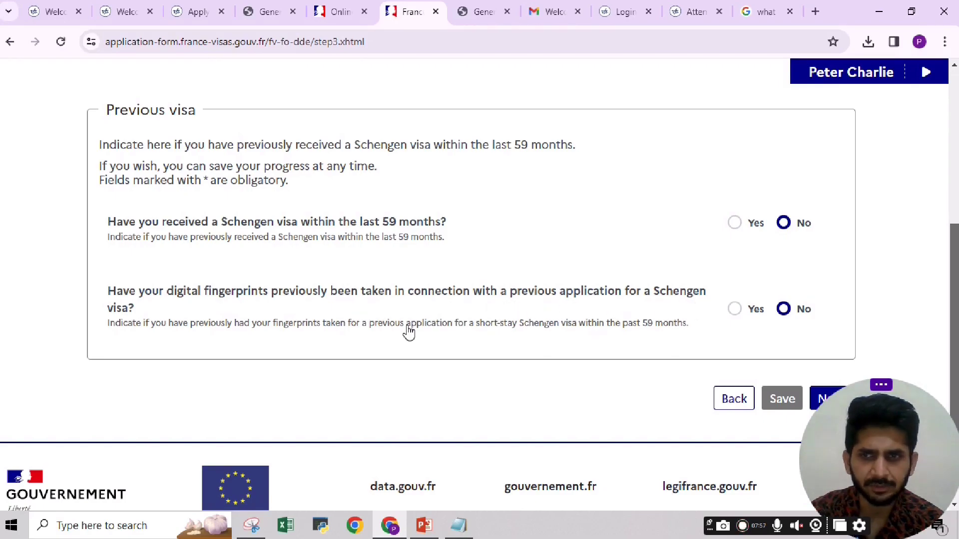
pyautogui.scroll(-2, 479, 289)
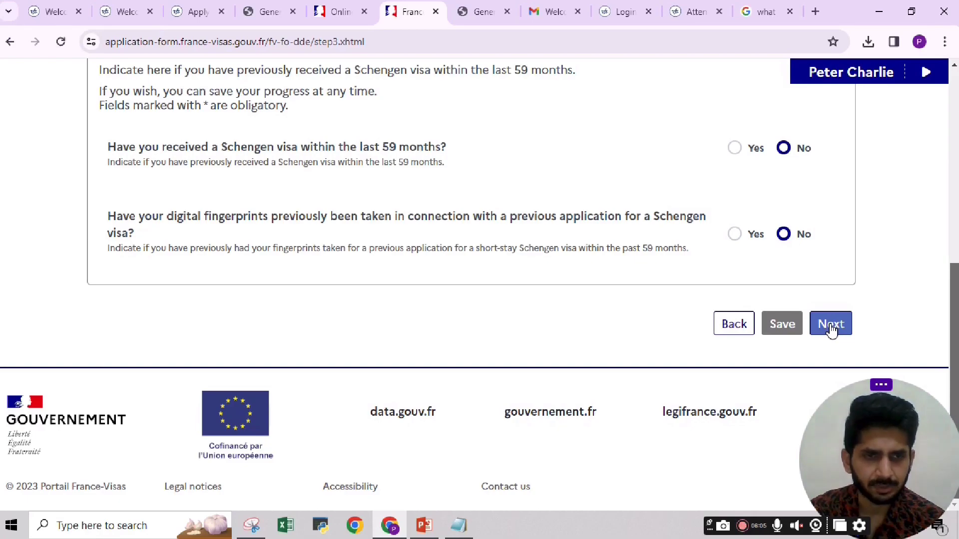
pyautogui.click(831, 325)
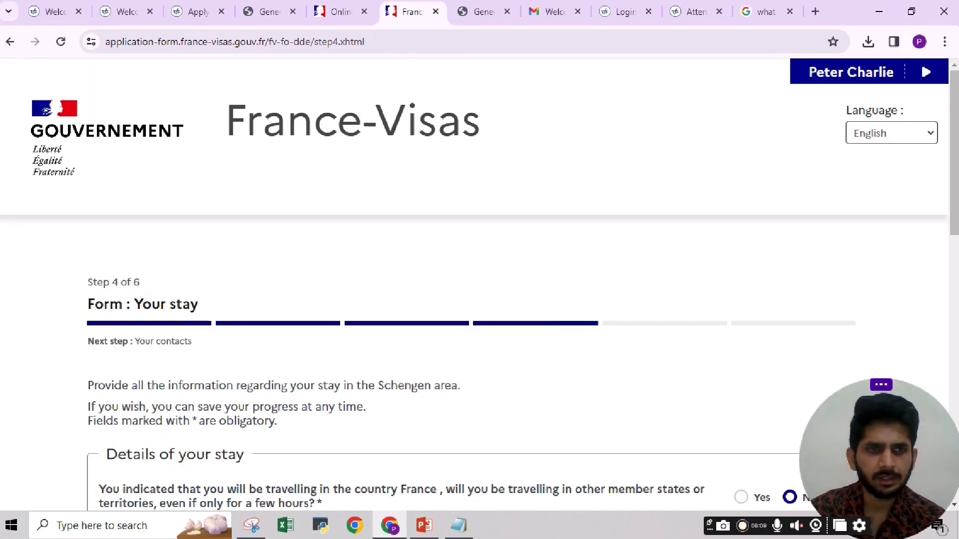
# Keep Multiple entries as the number of entries for the 12-day stay.
pyautogui.scroll(-5, 598, 310)
pyautogui.scroll(-2, 195, 189)
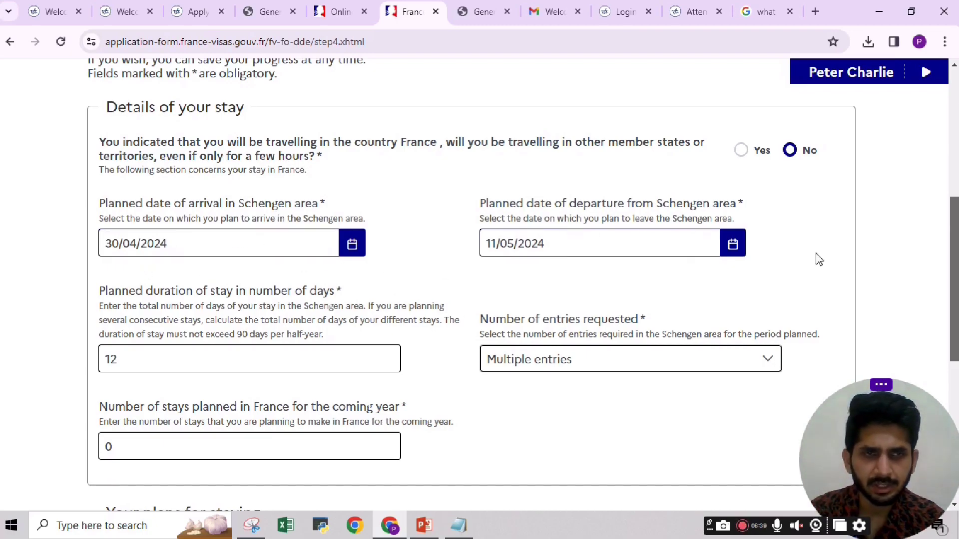
pyautogui.scroll(-1, 523, 285)
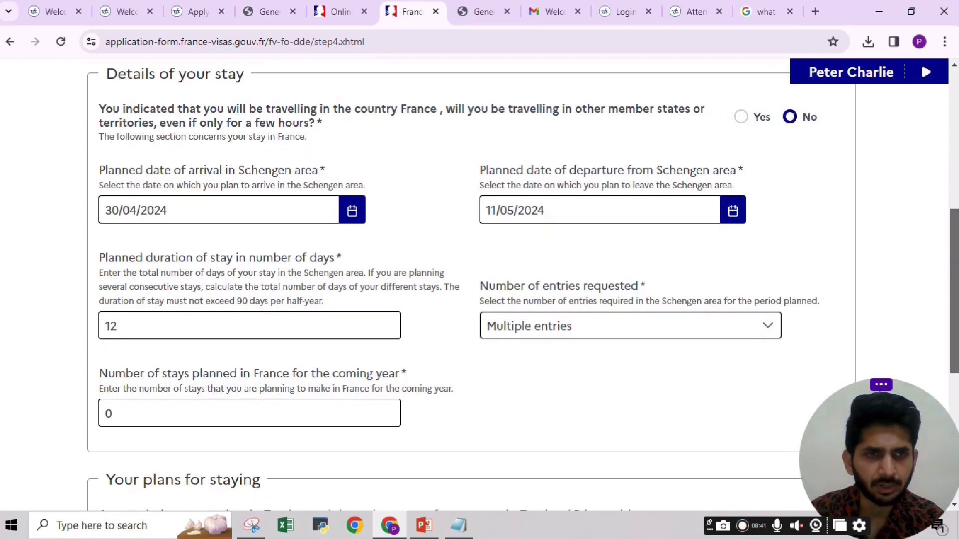
pyautogui.scroll(-1, 523, 287)
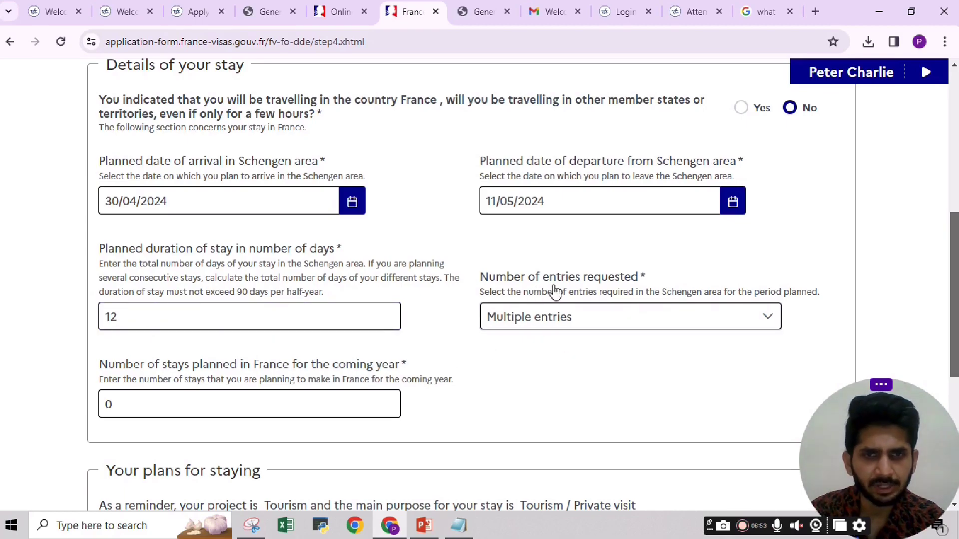
pyautogui.scroll(-1, 599, 285)
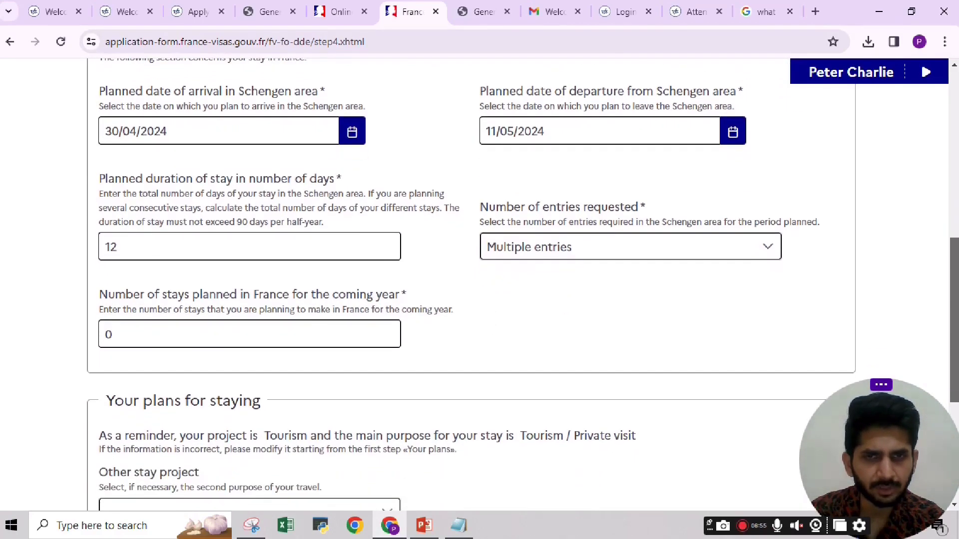
pyautogui.click(762, 254)
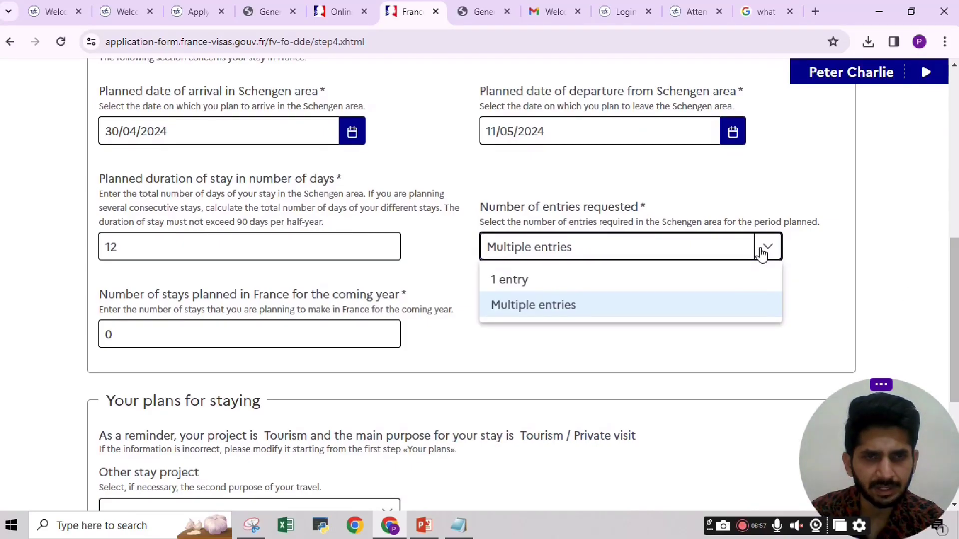
pyautogui.click(762, 254)
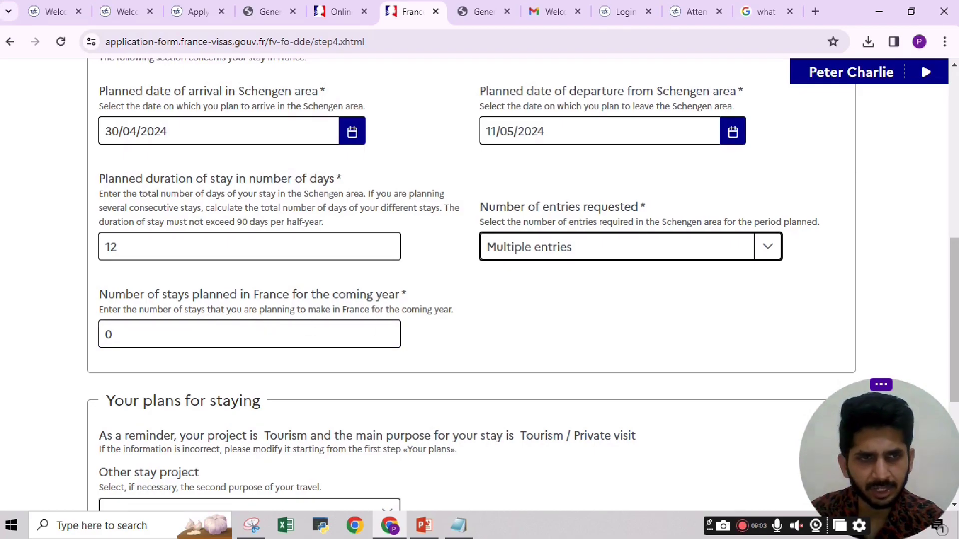
# Submit the Your stay step with arrival 30/04/2024 and departure 11/05/2024.
pyautogui.scroll(-3, 523, 284)
pyautogui.scroll(-3, 787, 306)
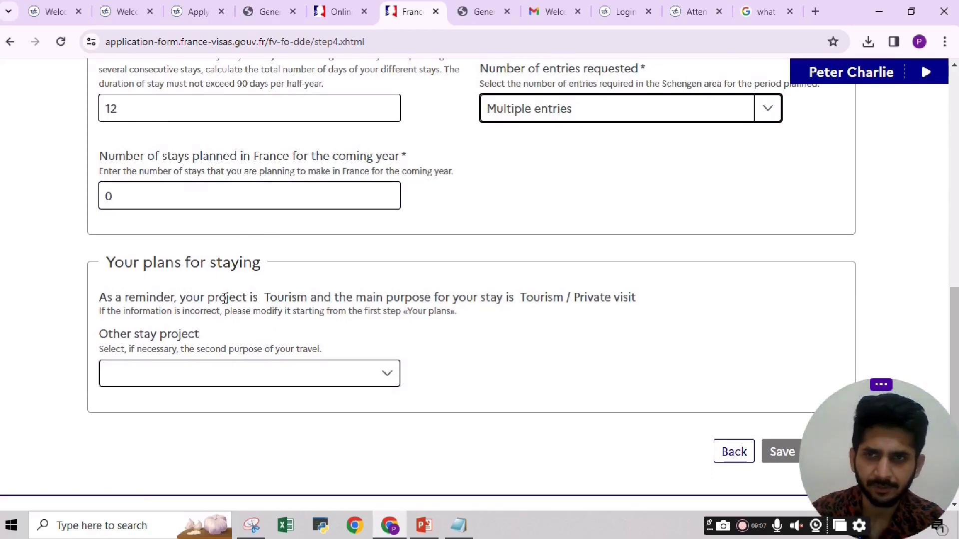
pyautogui.moveTo(928, 379)
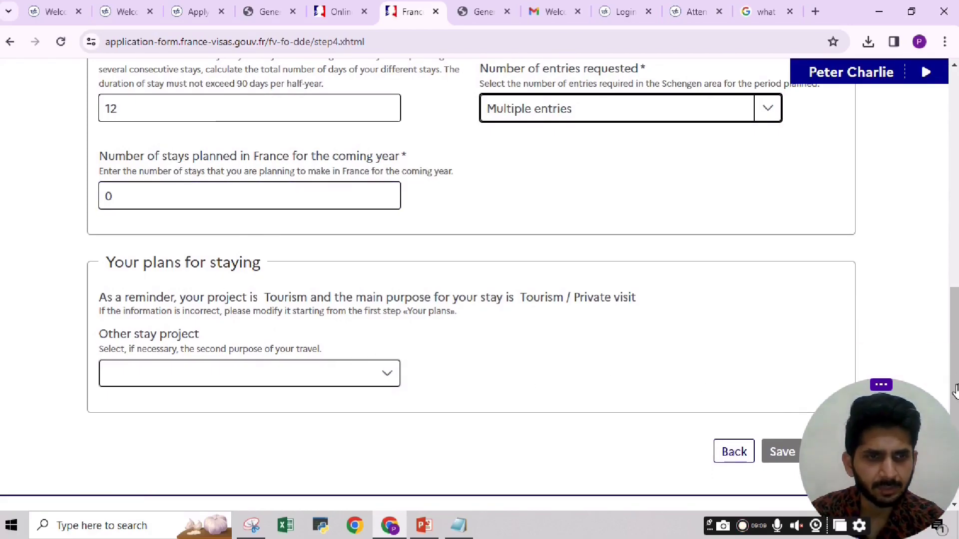
pyautogui.scroll(-3, 856, 347)
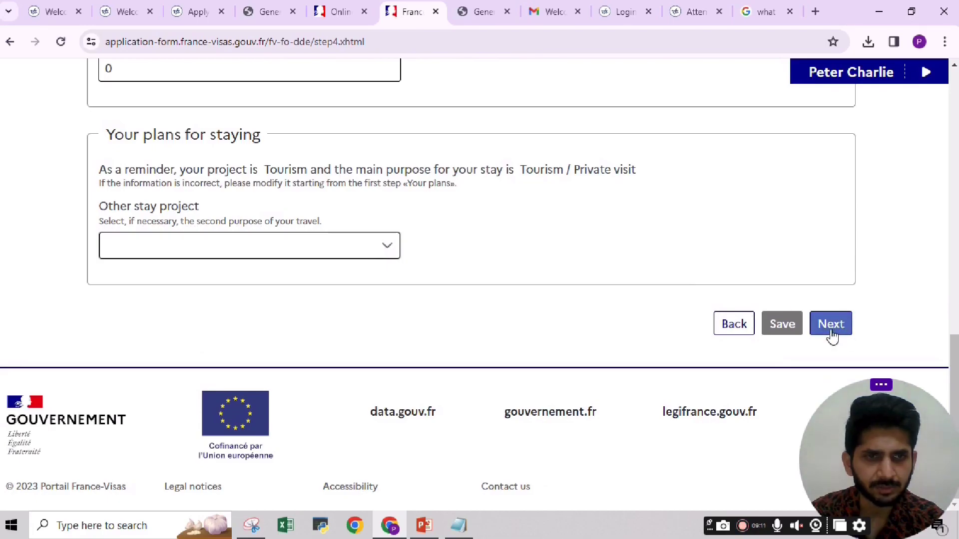
pyautogui.click(831, 327)
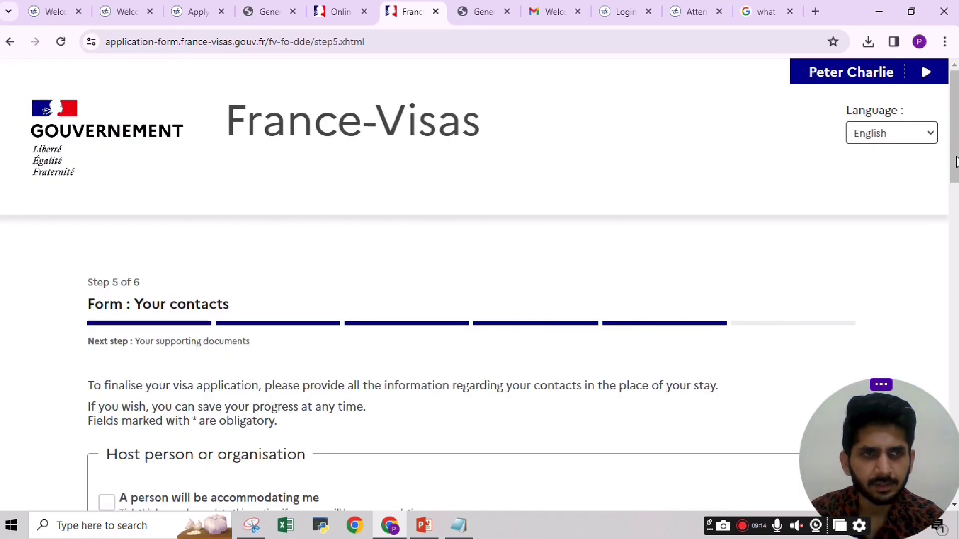
# Submit step 5 with prepaid accommodation and transport, credit card and cash as means of subsistence.
pyautogui.moveTo(956, 162); pyautogui.dragTo(956, 244)
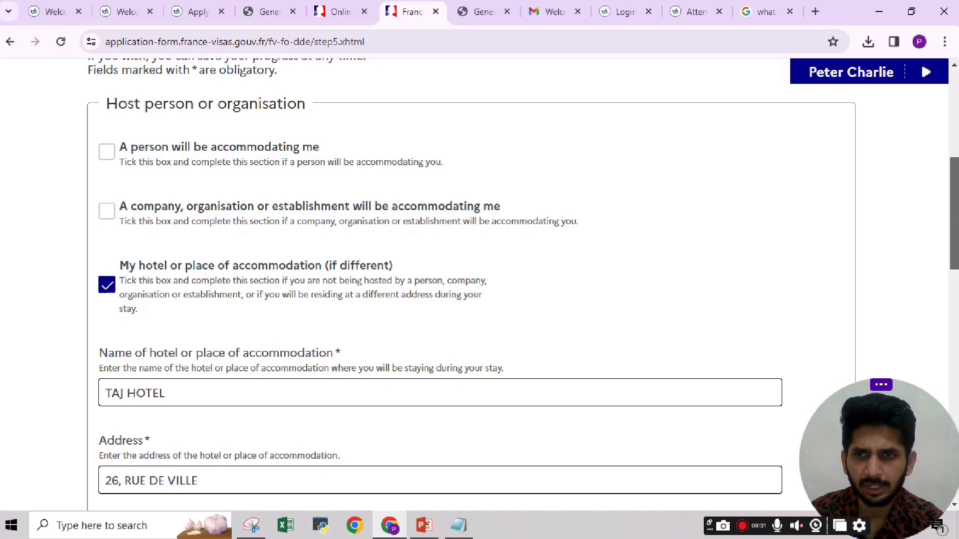
pyautogui.moveTo(957, 192); pyautogui.dragTo(957, 228)
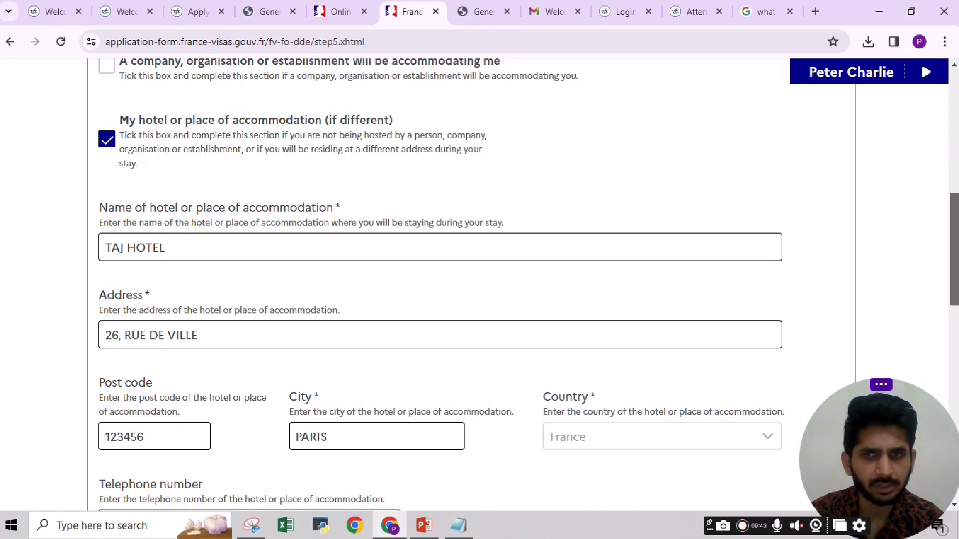
pyautogui.scroll(-2, 480, 285)
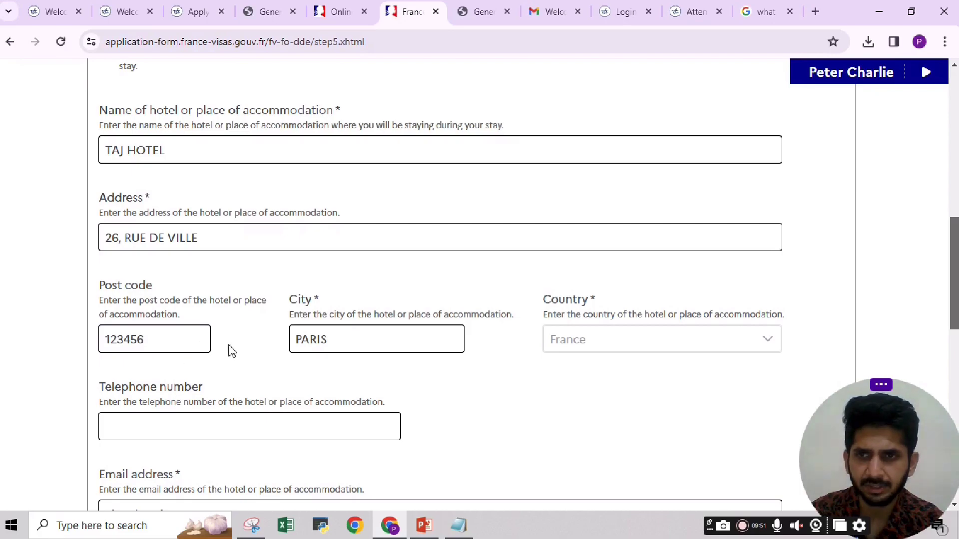
pyautogui.scroll(-3, 953, 280)
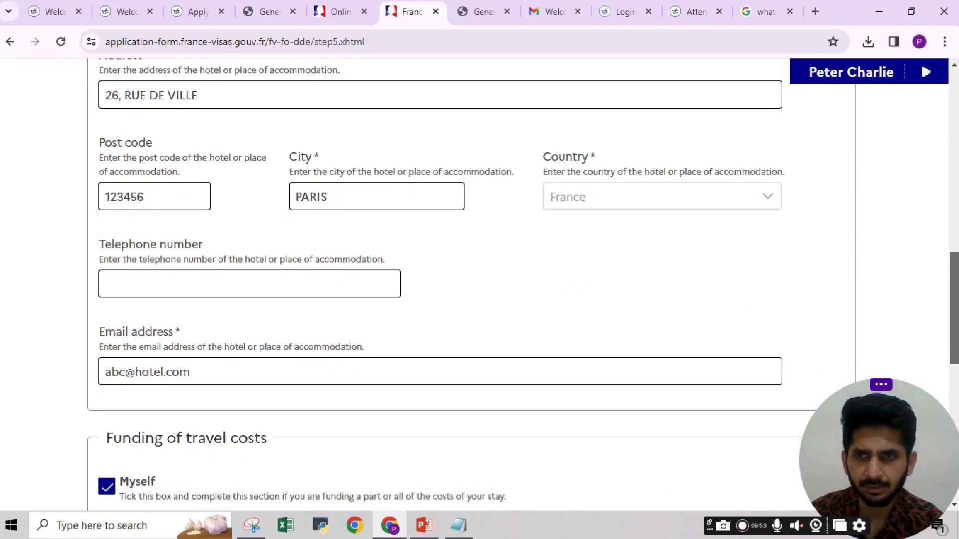
pyautogui.scroll(-2, 450, 279)
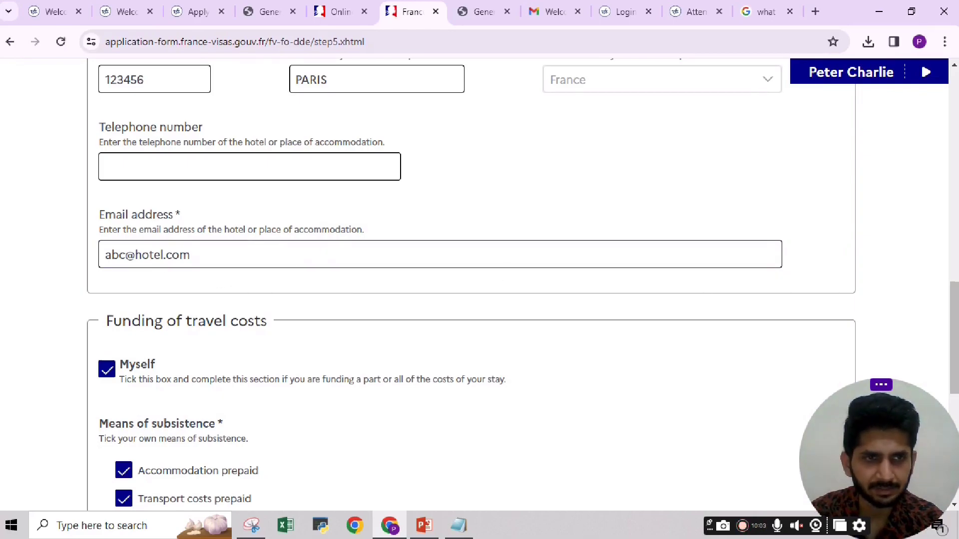
pyautogui.scroll(-4, 707, 279)
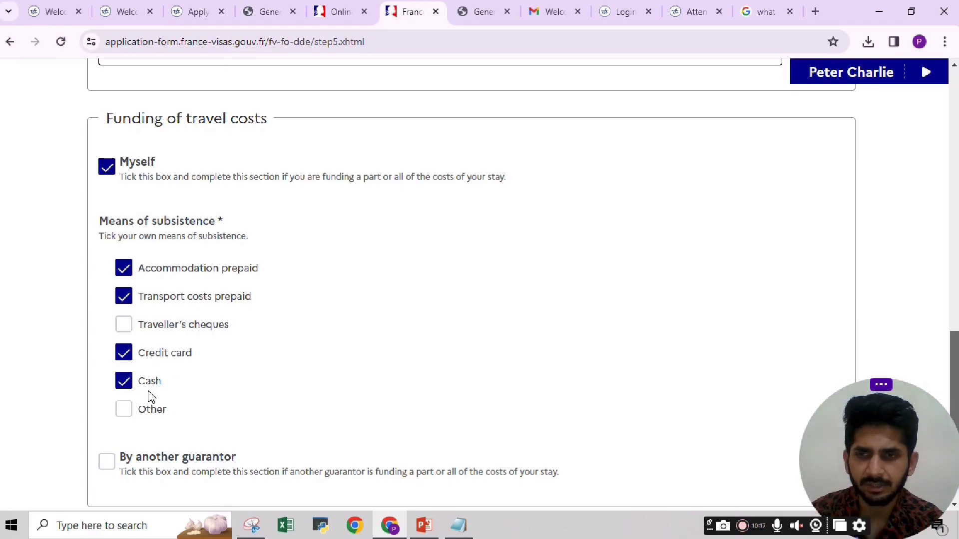
pyautogui.scroll(-4, 500, 279)
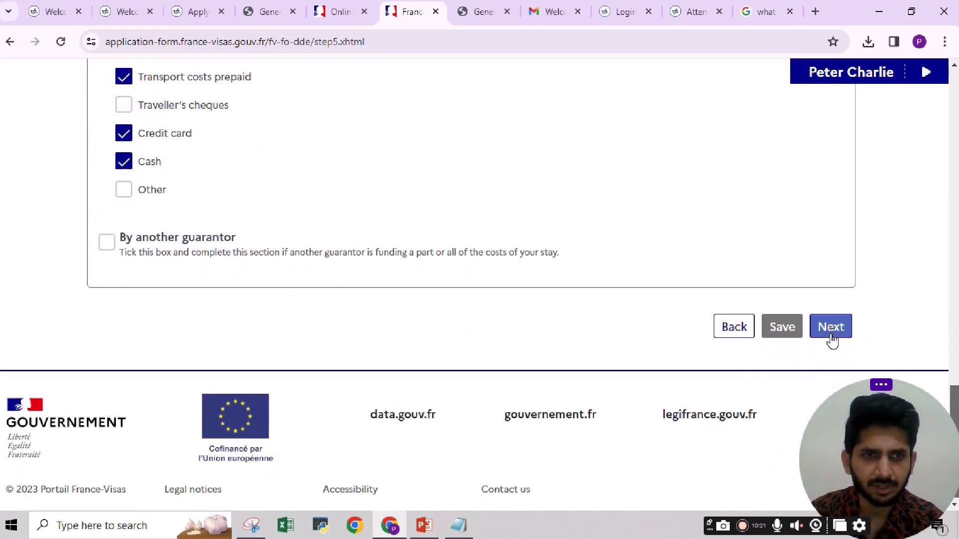
pyautogui.click(831, 327)
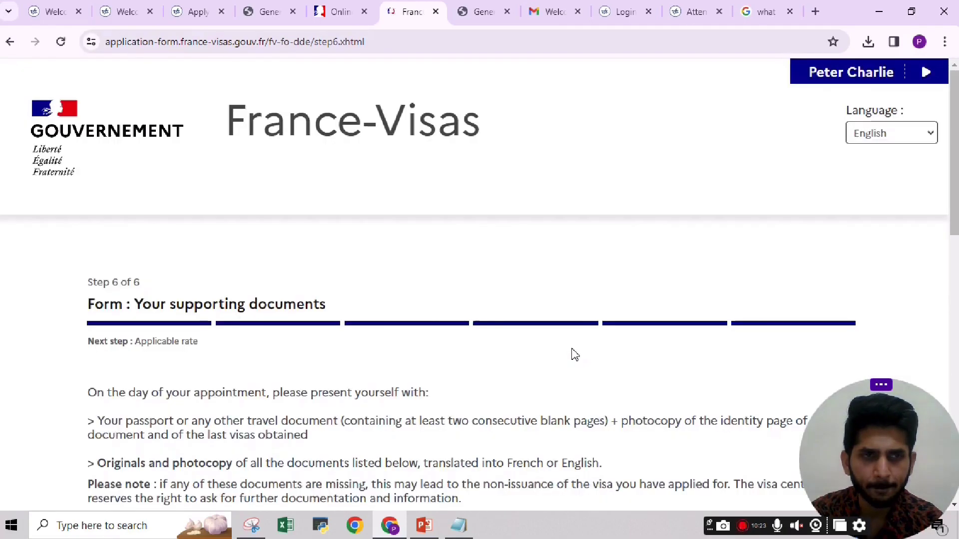
# Read the required documents list down to travel health insurance, then continue.
pyautogui.moveTo(955, 183)
pyautogui.mouseDown()
pyautogui.moveTo(956, 442)
pyautogui.moveTo(955, 235)
pyautogui.moveTo(956, 254)
pyautogui.mouseUp()
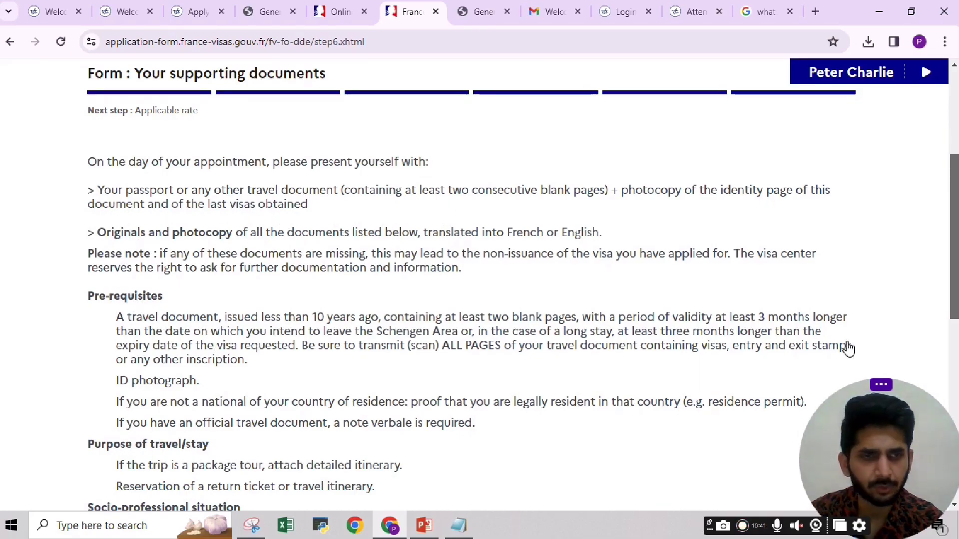
pyautogui.scroll(-2, 848, 346)
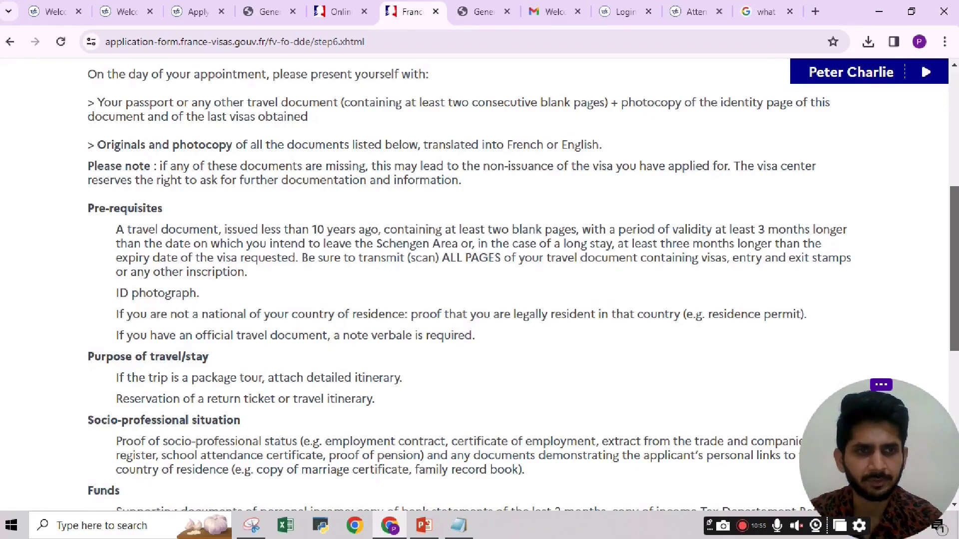
pyautogui.scroll(-8, 954, 402)
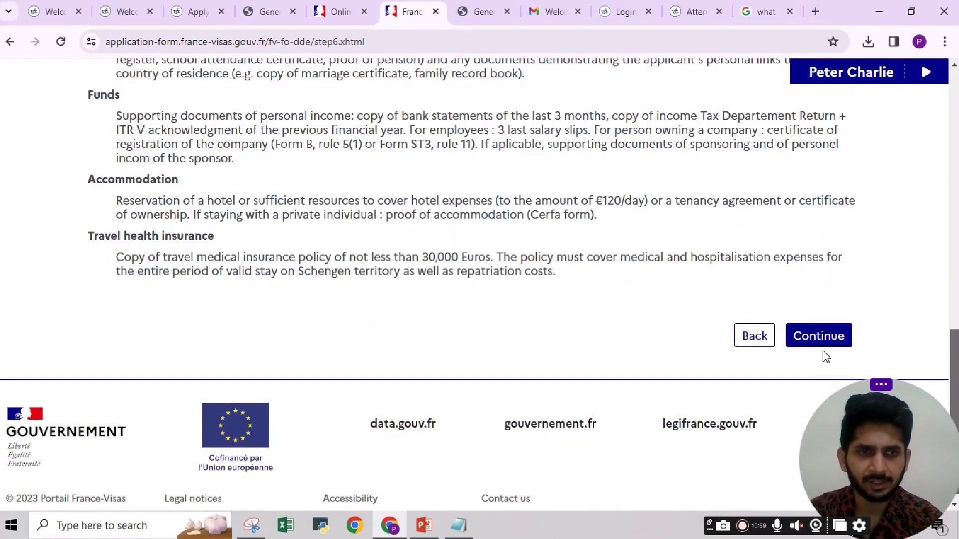
pyautogui.click(822, 337)
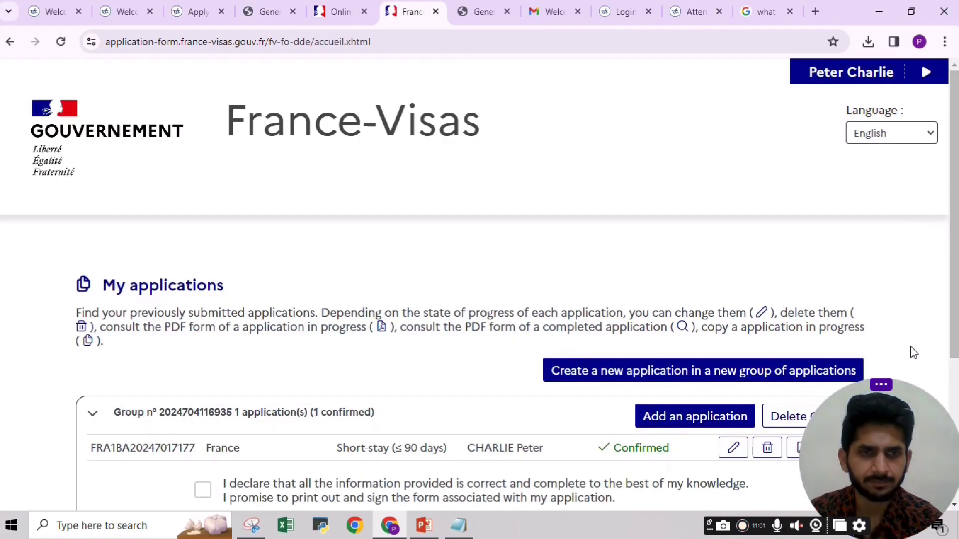
# Tick the declaration that all information in the Confirmed application is accurate.
pyautogui.scroll(-4, 479, 290)
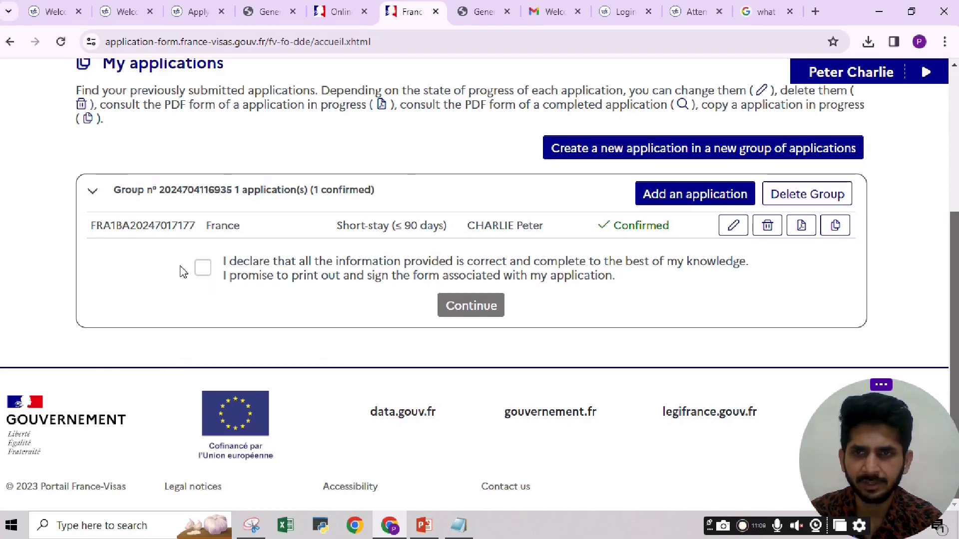
pyautogui.click(202, 268)
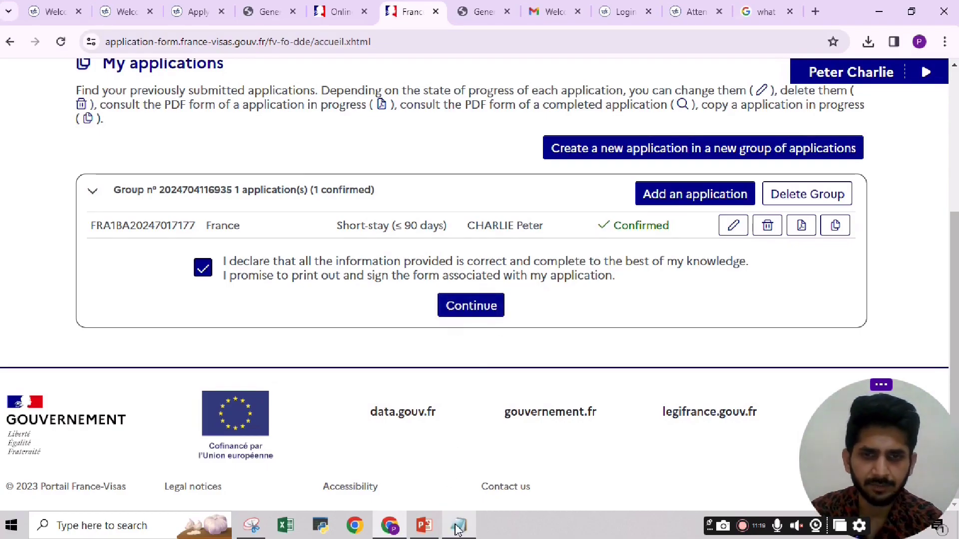
pyautogui.moveTo(458, 526)
pyautogui.moveTo(457, 497)
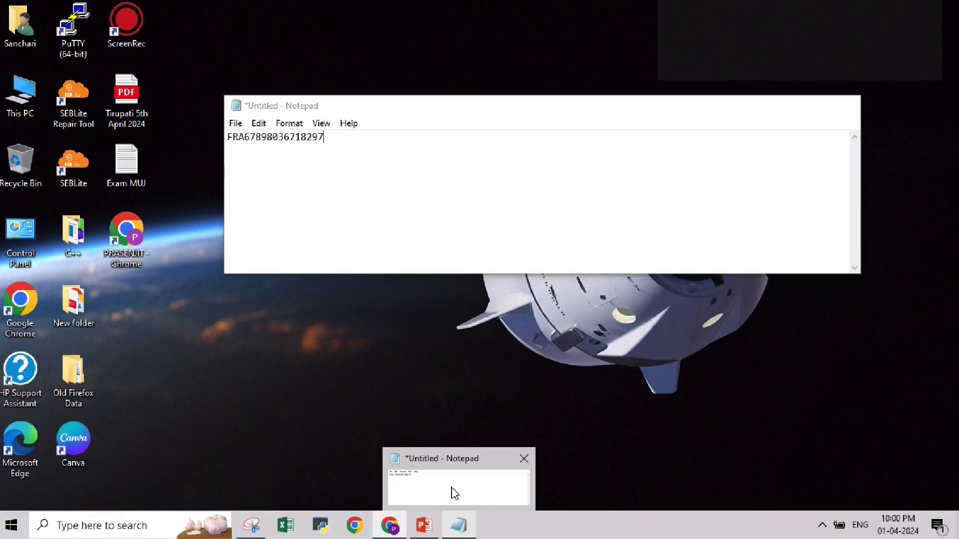
# Select the saved France-Visas reference number in a shortened Notepad window, then return to the browser.
pyautogui.click(454, 494)
pyautogui.moveTo(405, 96); pyautogui.dragTo(597, 172)
pyautogui.moveTo(504, 196); pyautogui.dragTo(359, 197)
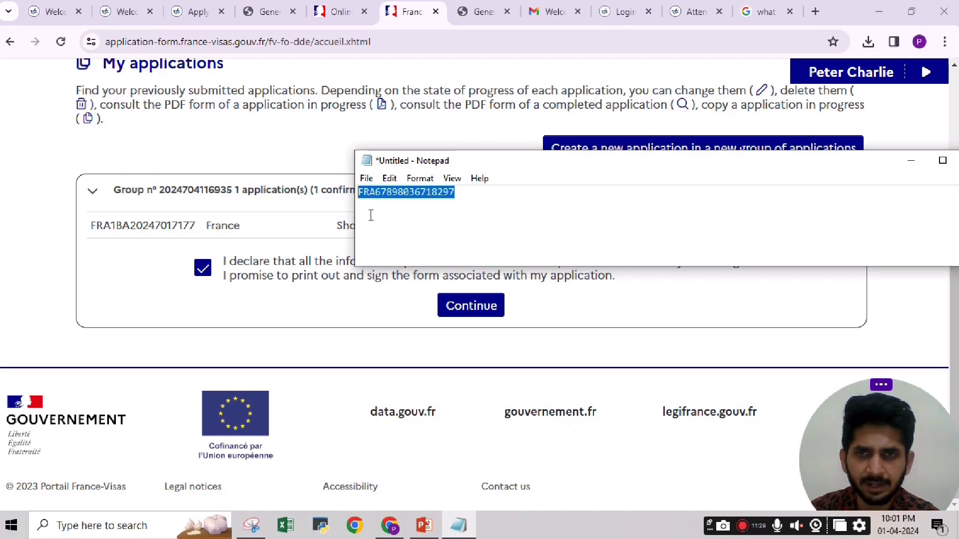
pyautogui.click(458, 208)
pyautogui.moveTo(477, 196); pyautogui.dragTo(358, 186)
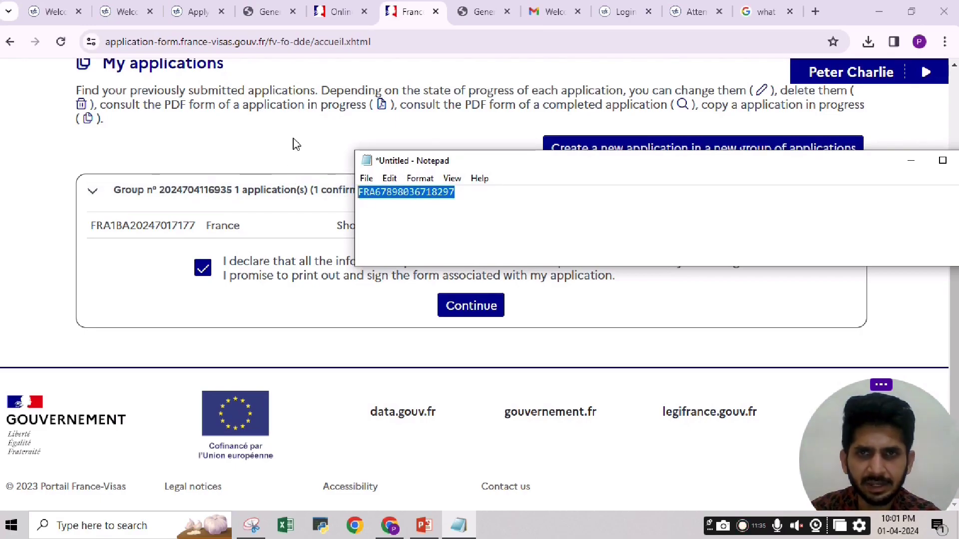
pyautogui.scroll(4, 302, 178)
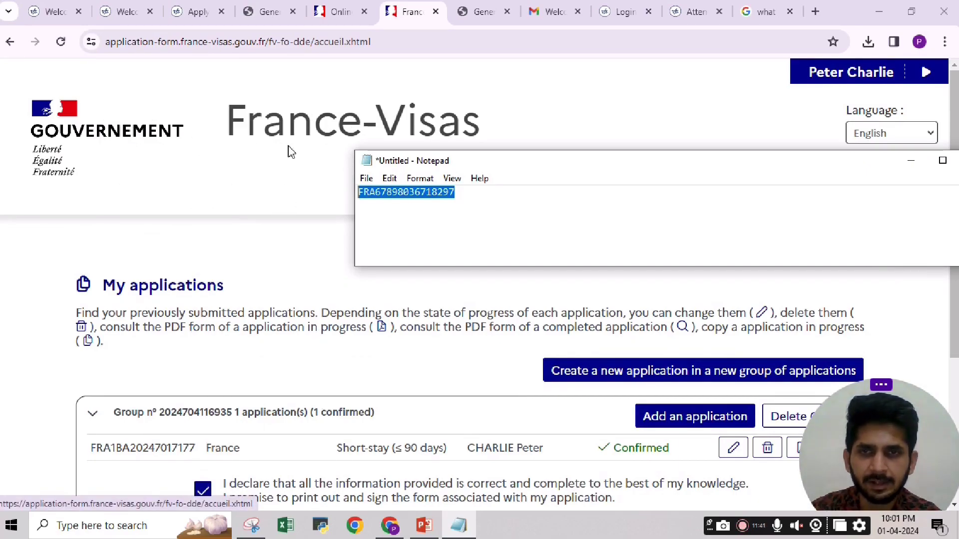
pyautogui.click(481, 9)
# Review the VFS Global apply-visa booking steps, then go to the sign-in page.
pyautogui.click(481, 11)
pyautogui.scroll(3, 413, 266)
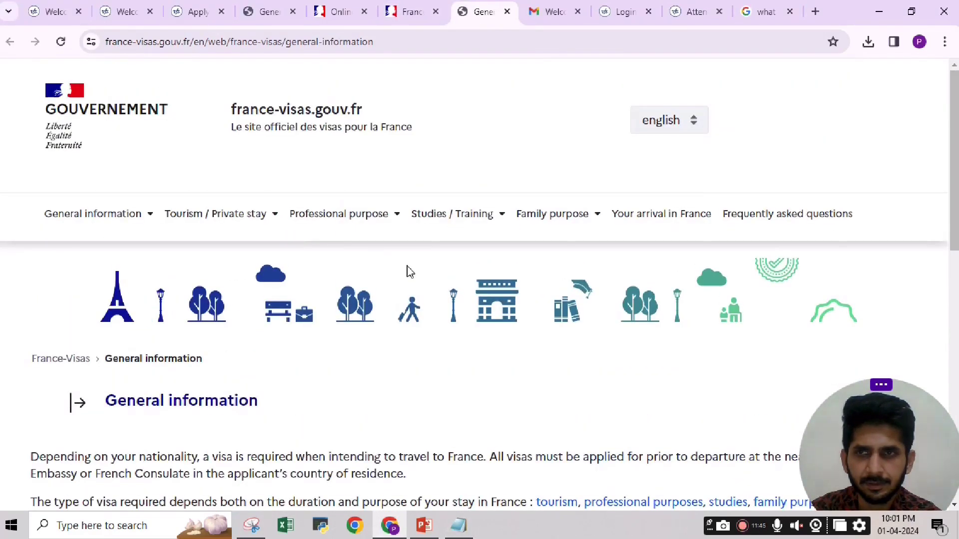
pyautogui.click(197, 14)
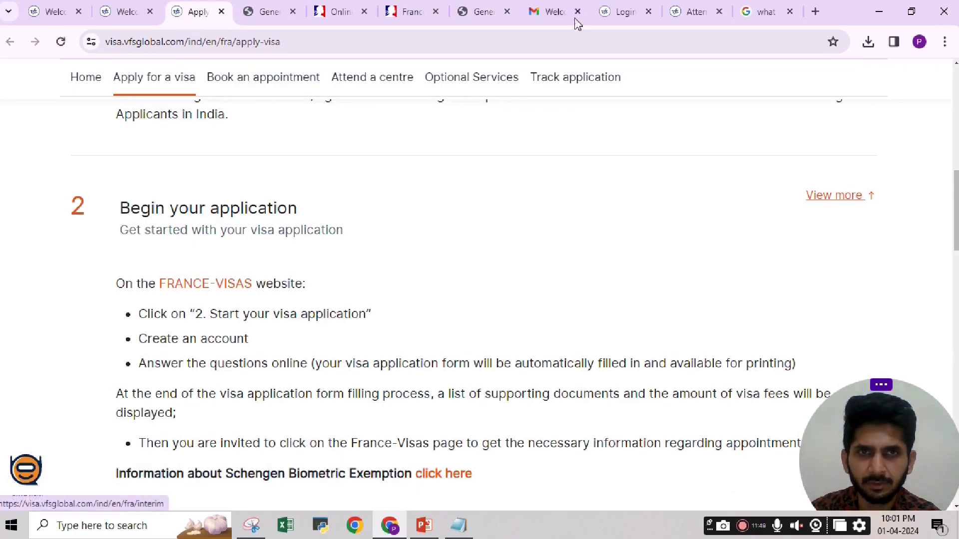
pyautogui.click(619, 11)
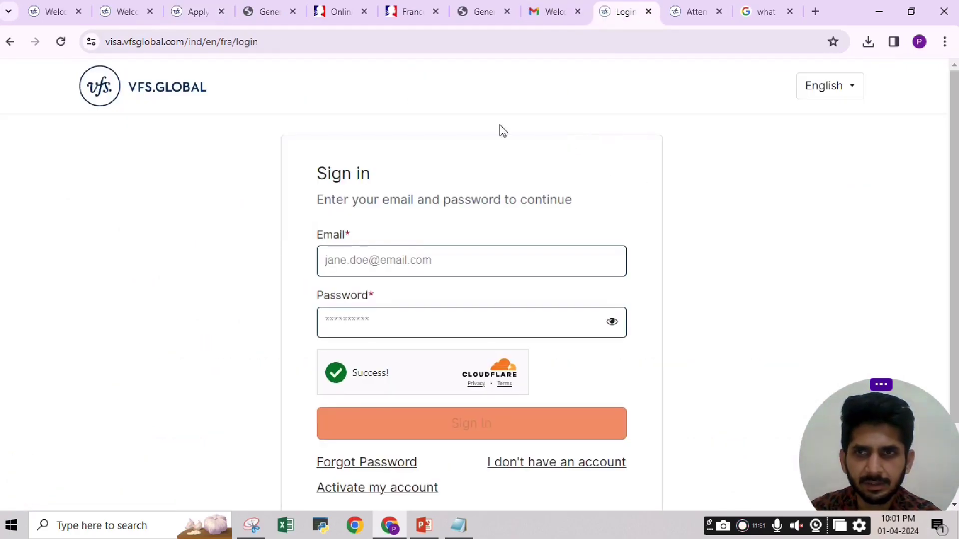
pyautogui.click(192, 15)
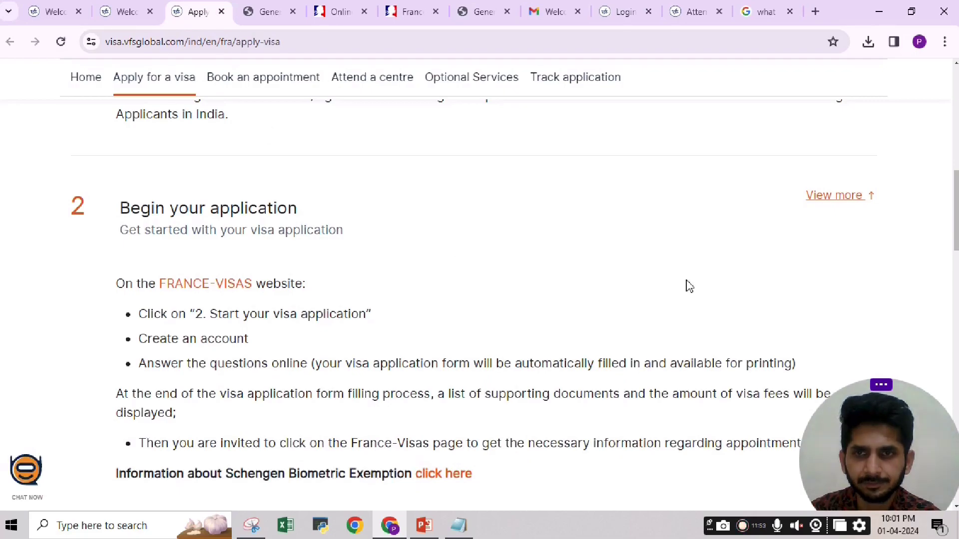
pyautogui.moveTo(956, 211); pyautogui.dragTo(956, 278)
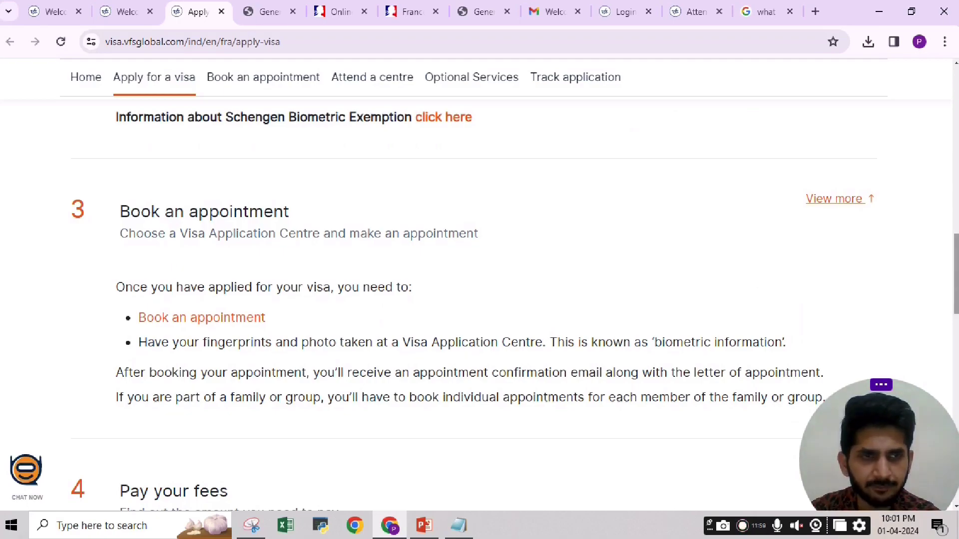
pyautogui.scroll(2, 514, 305)
pyautogui.scroll(-5, 515, 305)
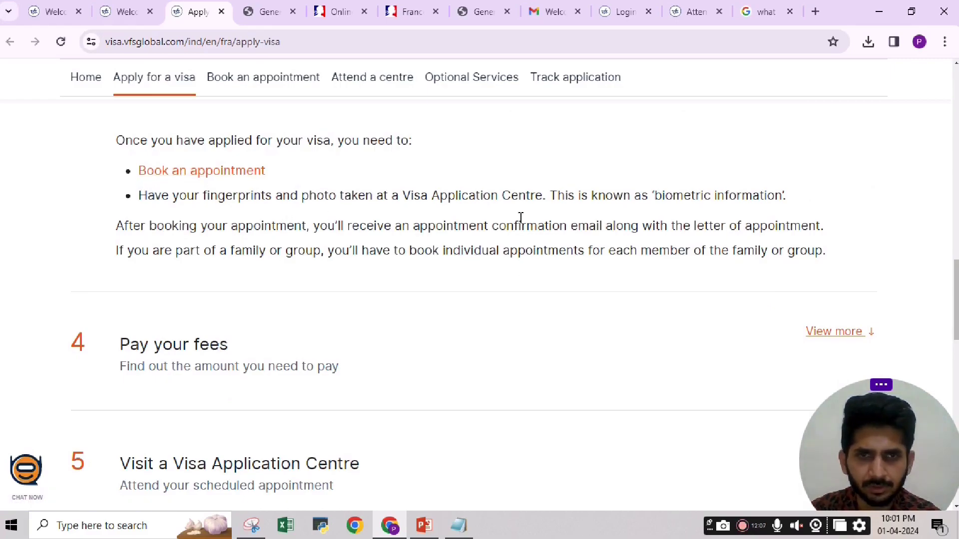
pyautogui.moveTo(956, 285); pyautogui.dragTo(956, 273)
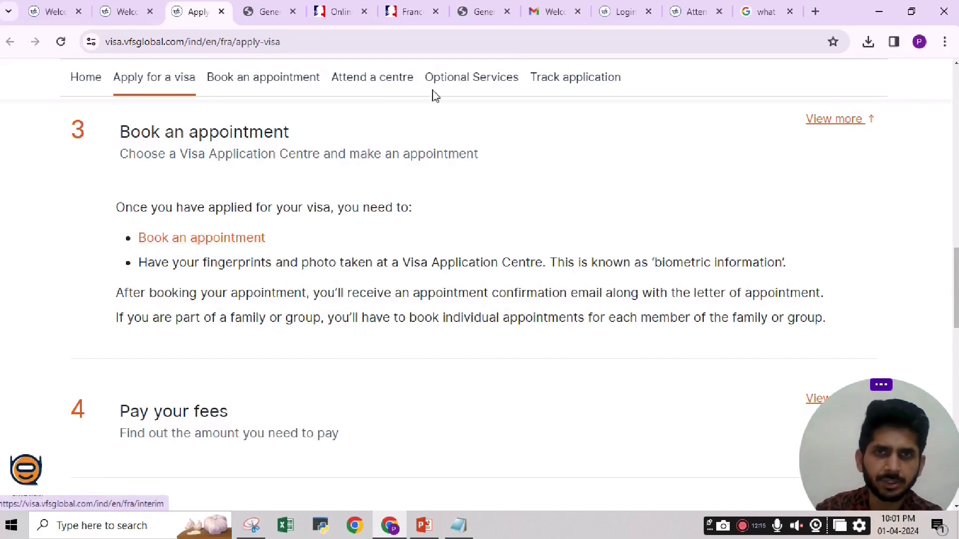
pyautogui.click(613, 12)
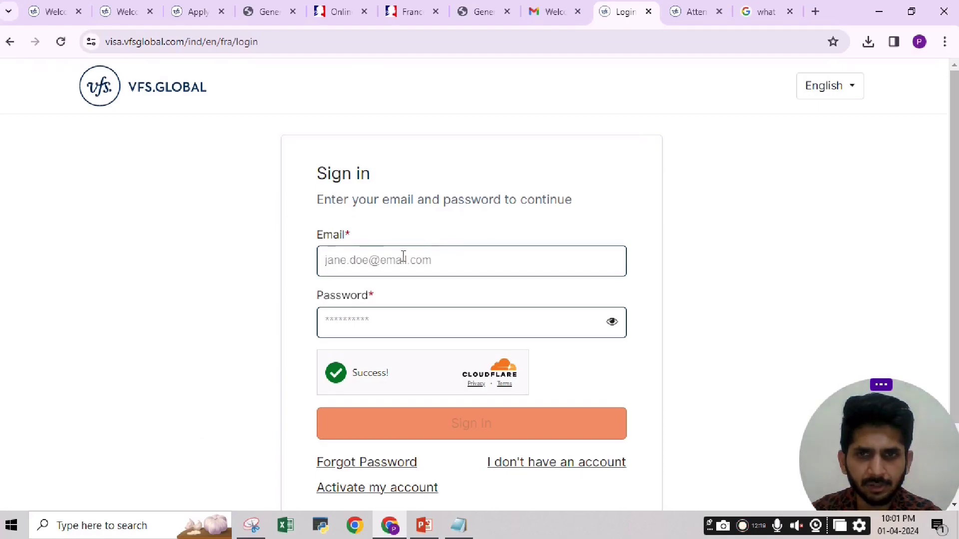
# Fill the Email field with the account e-mail copied from the Google account in Gmail.
pyautogui.scroll(-2, 403, 256)
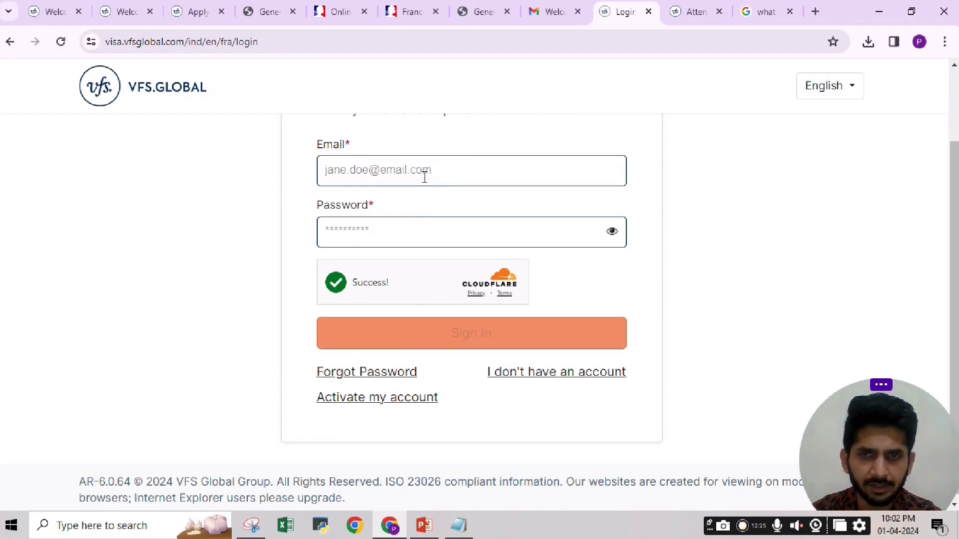
pyautogui.click(391, 170)
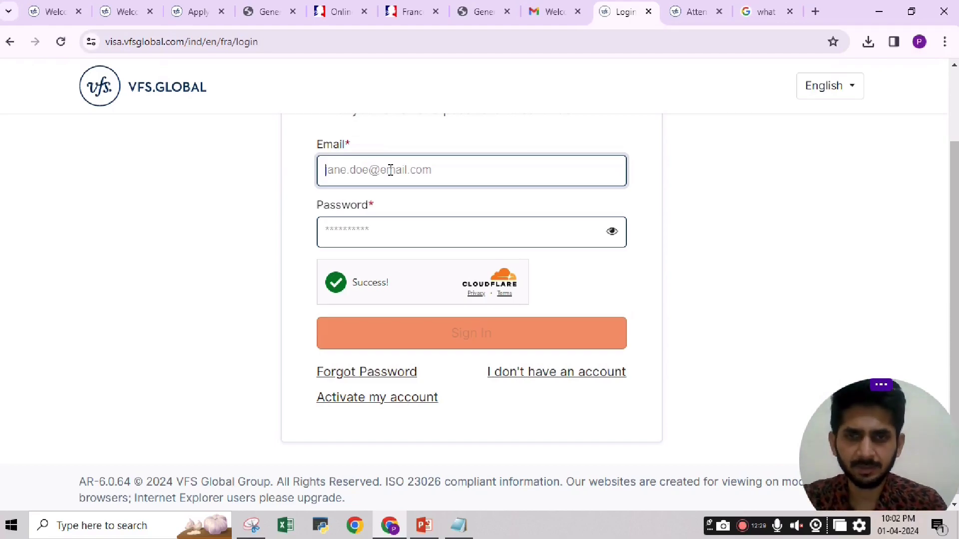
pyautogui.write('p')
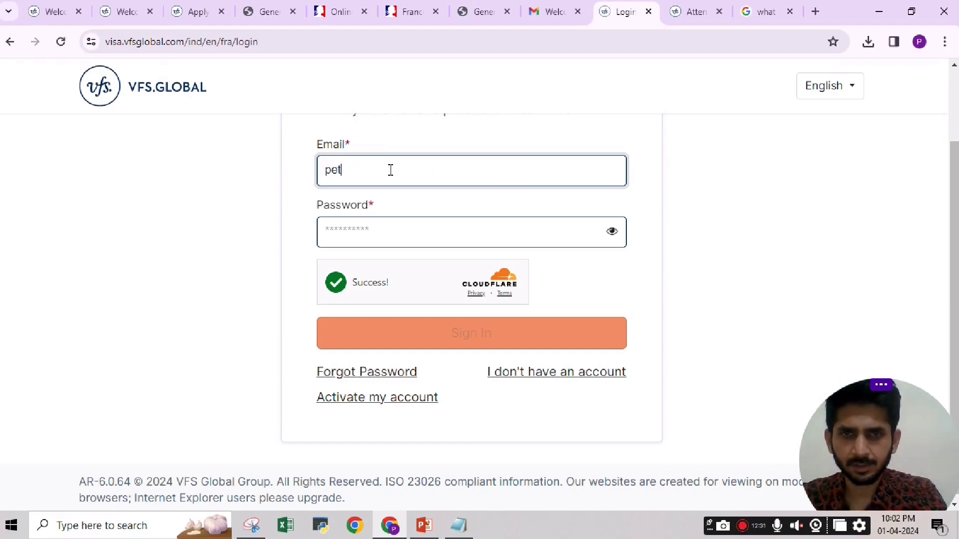
pyautogui.press('BackSpace')
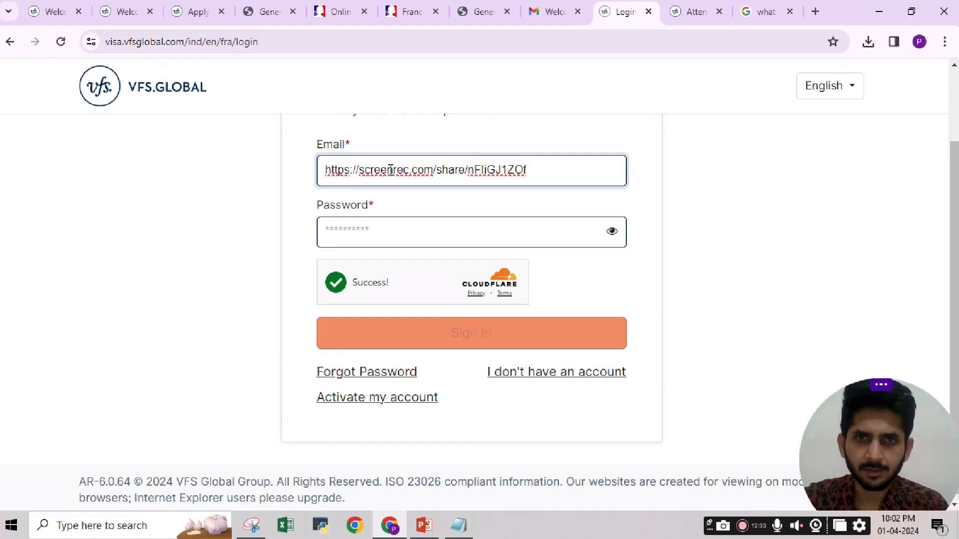
pyautogui.hotkey('ctrl', 'z')
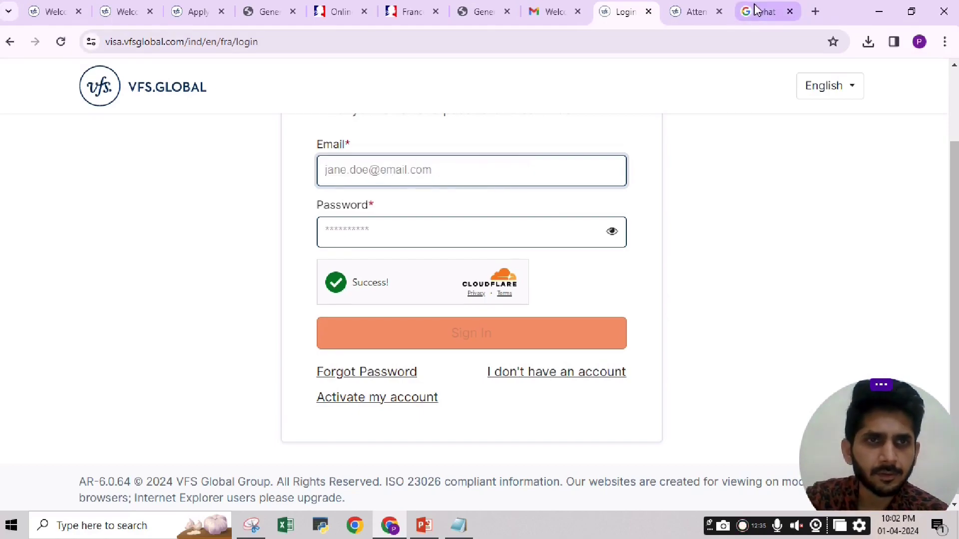
pyautogui.click(569, 11)
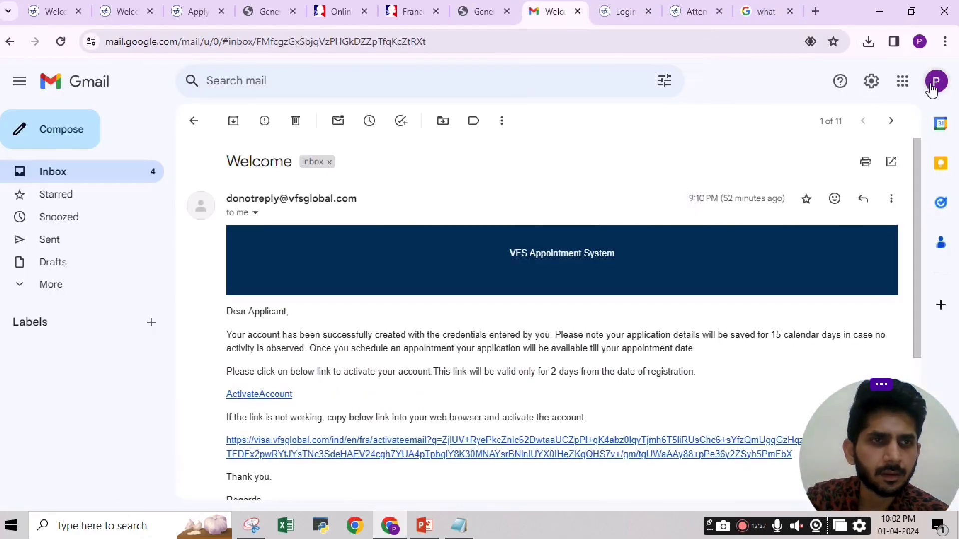
pyautogui.click(931, 89)
pyautogui.rightClick(854, 125)
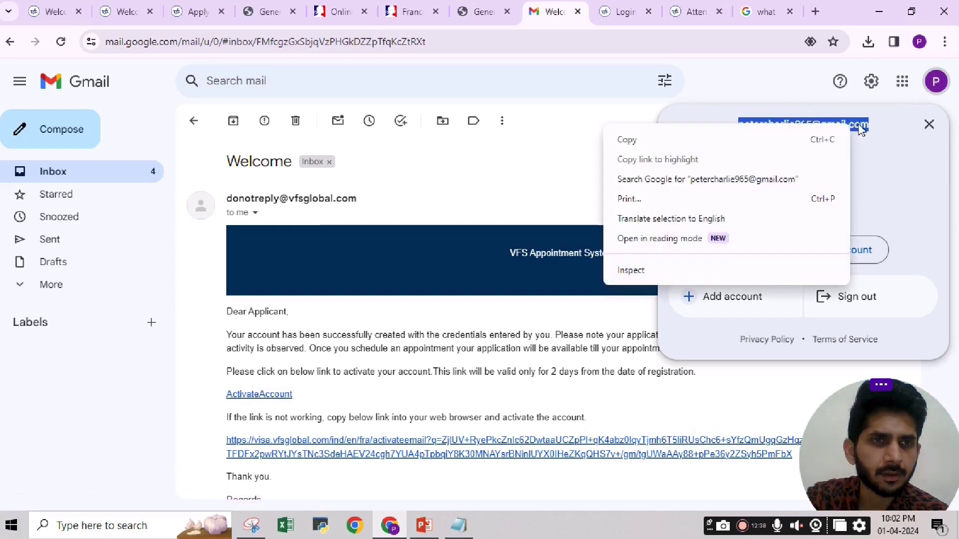
pyautogui.click(748, 141)
pyautogui.click(615, 12)
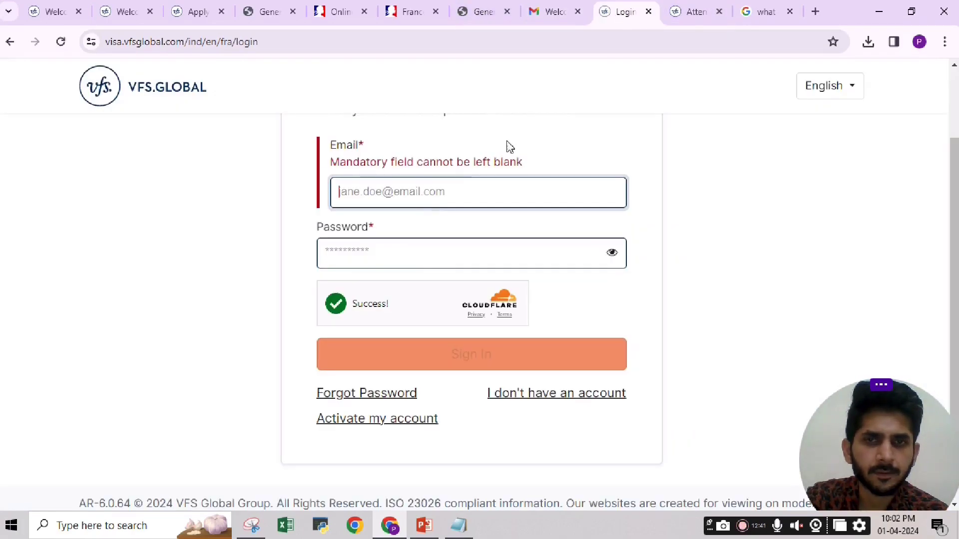
pyautogui.click(420, 196)
pyautogui.hotkey('ctrl', 'v')
# Enter the account password and submit the sign-in.
pyautogui.click(368, 234)
pyautogui.write('P')
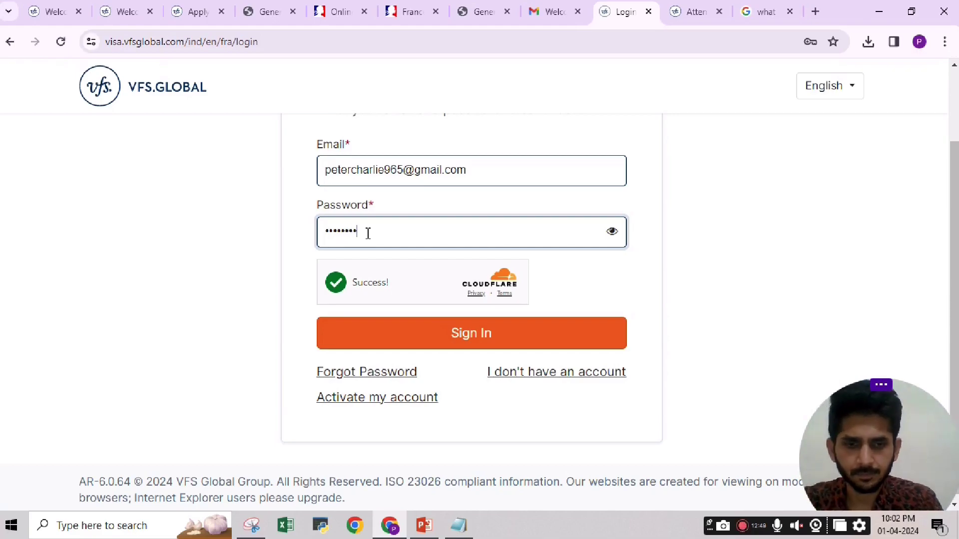
pyautogui.press('Return')
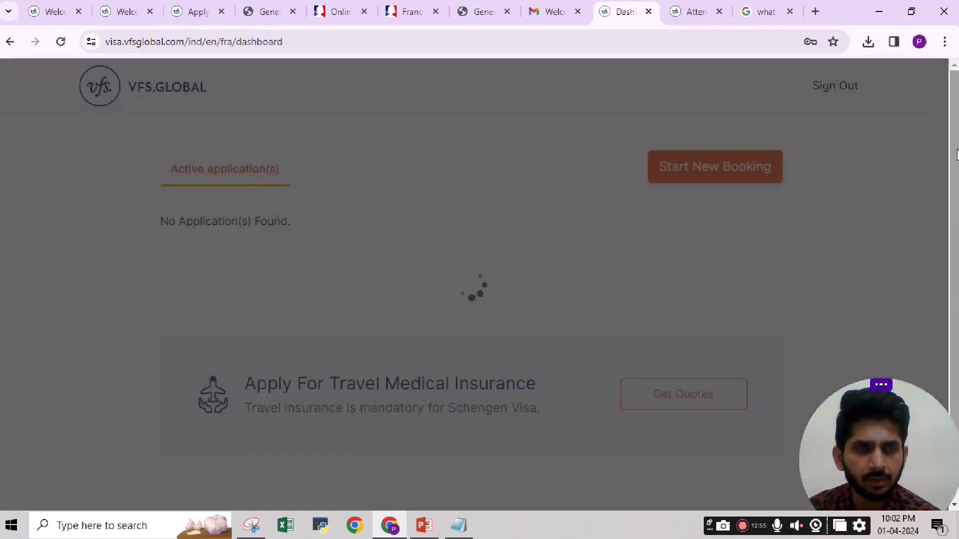
# Scroll the France dashboard to confirm no active applications are listed.
pyautogui.scroll(-1, 956, 144)
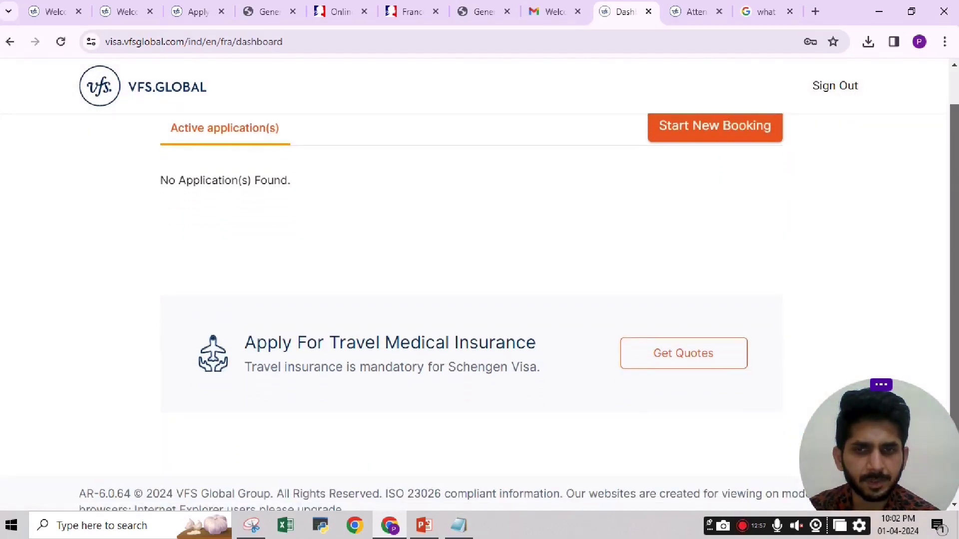
pyautogui.scroll(1, 957, 143)
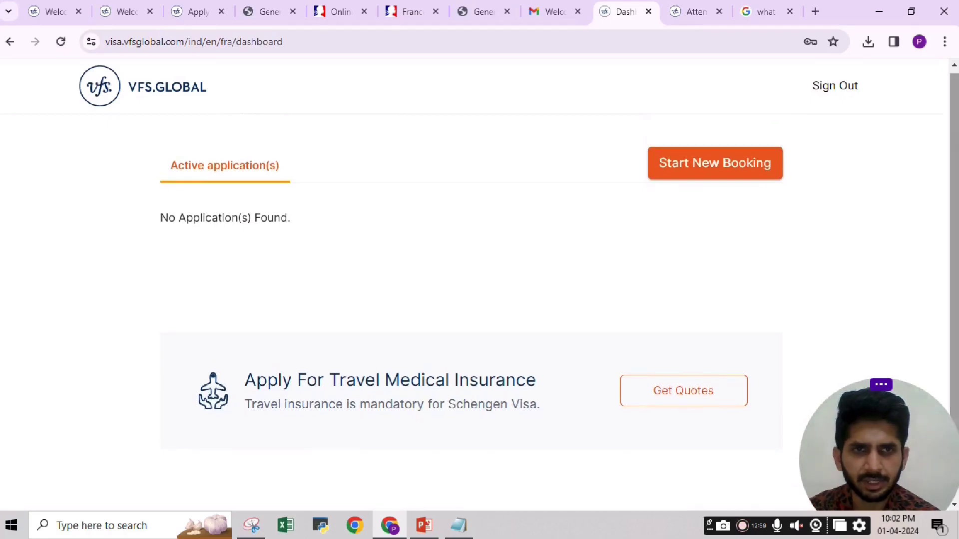
# Start a new booking and choose France Visa Application Centre, Bangalore.
pyautogui.click(717, 173)
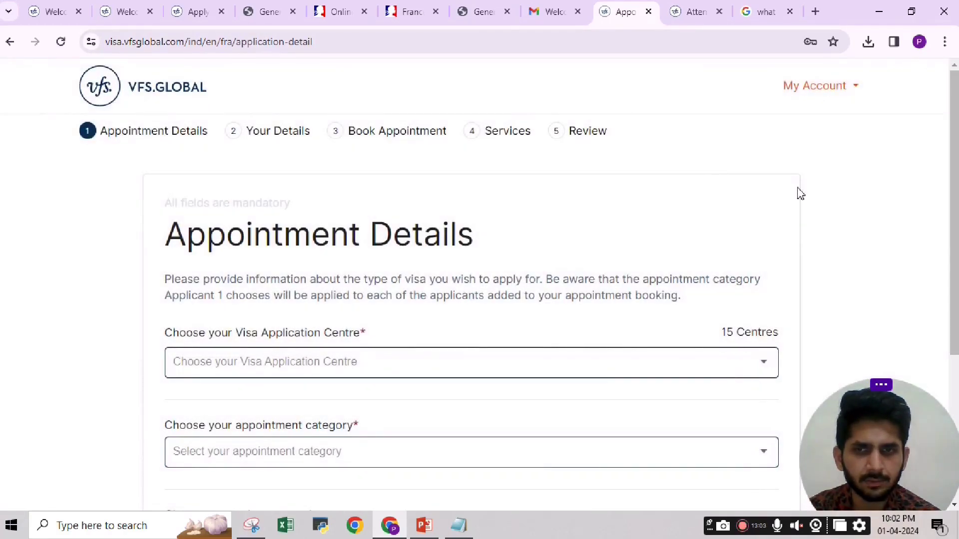
pyautogui.scroll(-2, 954, 174)
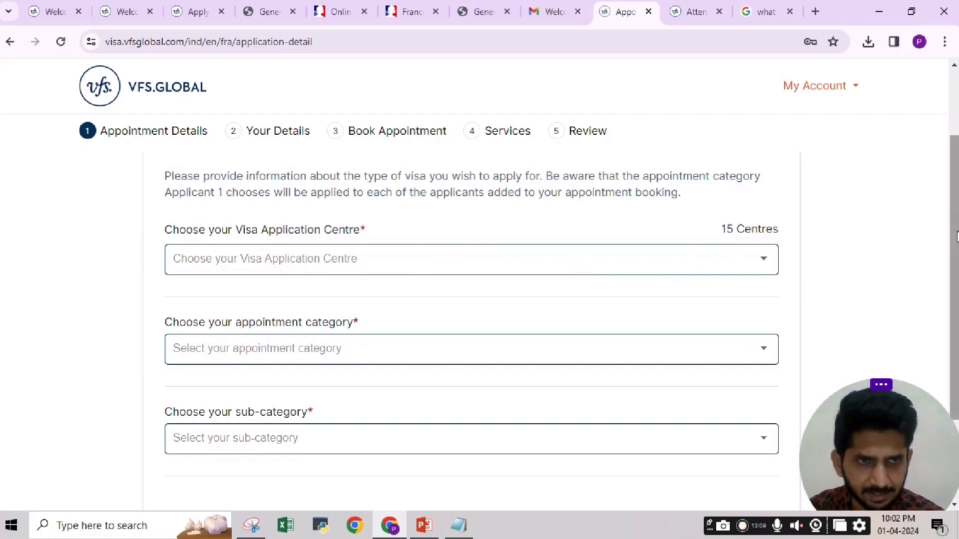
pyautogui.scroll(-1, 714, 257)
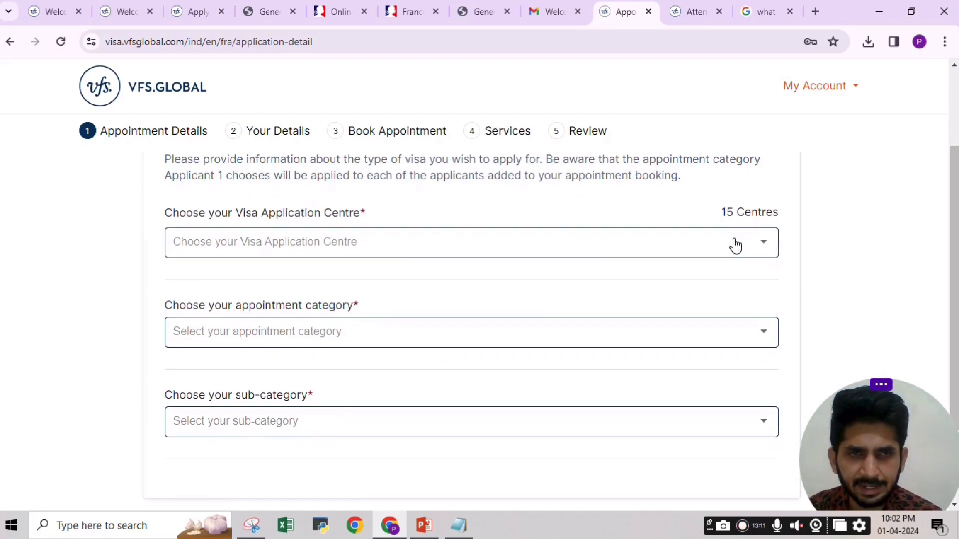
pyautogui.click(754, 245)
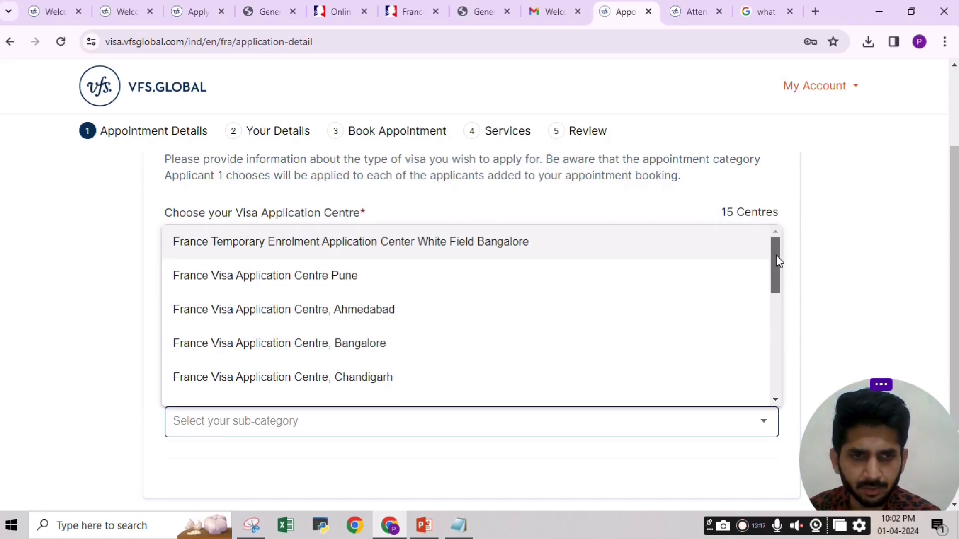
pyautogui.moveTo(778, 261); pyautogui.dragTo(777, 279)
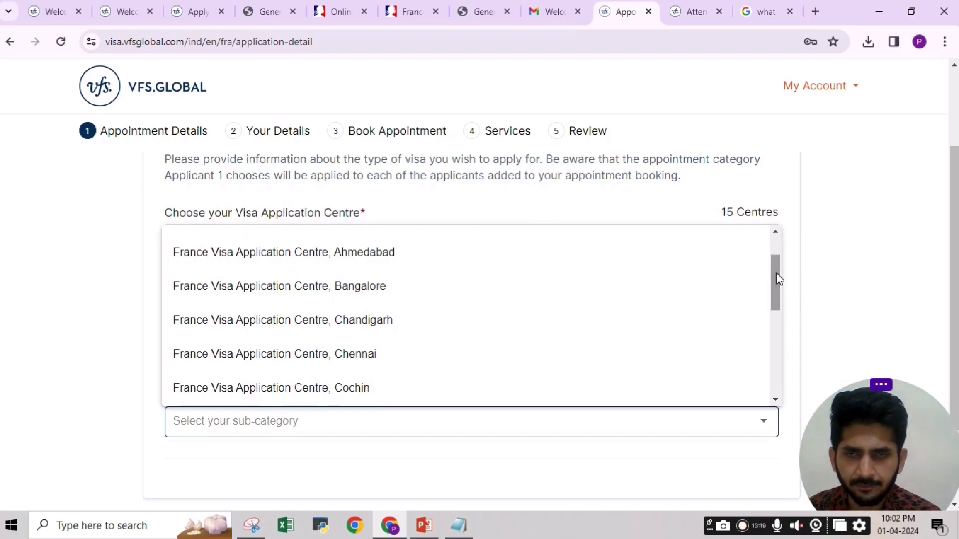
pyautogui.click(360, 291)
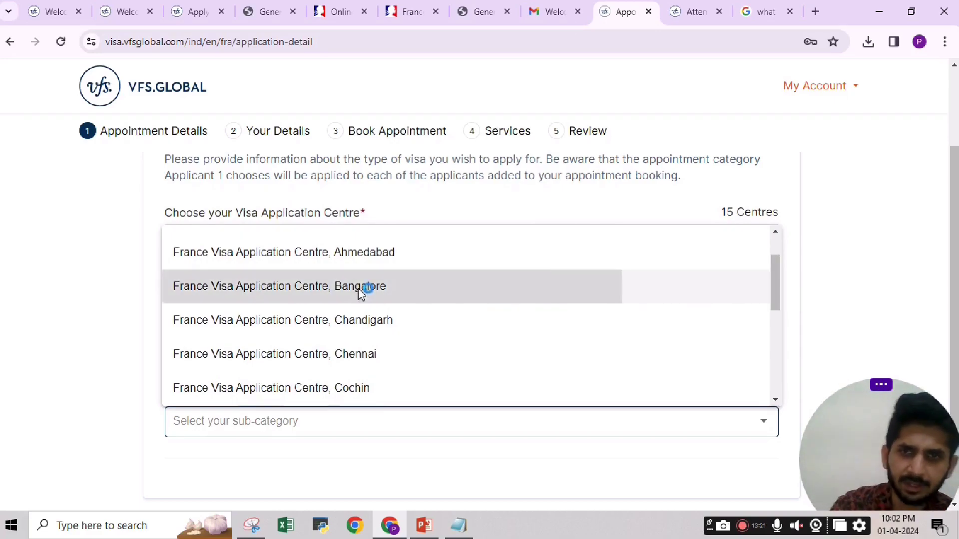
# Copy the France-Visas registration number from Notepad, then minimise the notes window.
pyautogui.click(476, 517)
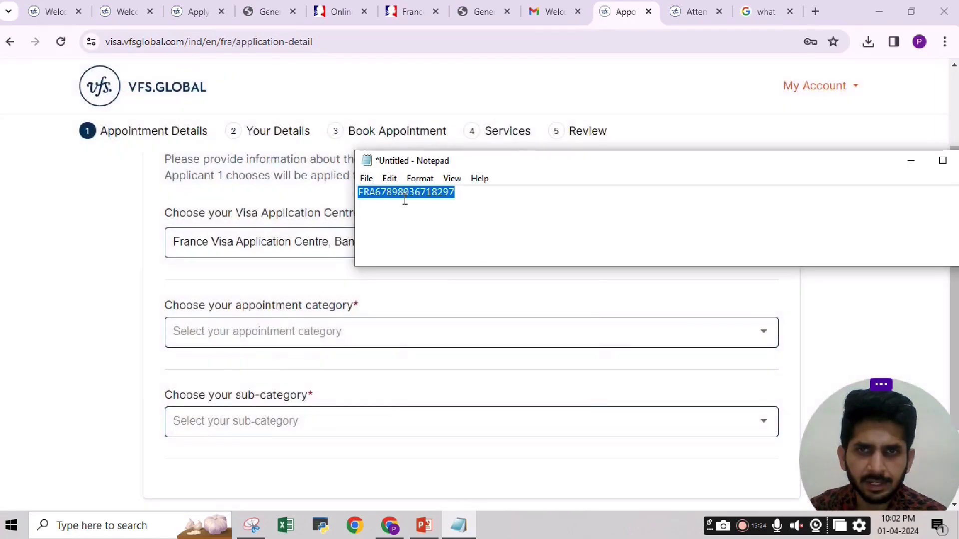
pyautogui.rightClick(405, 198)
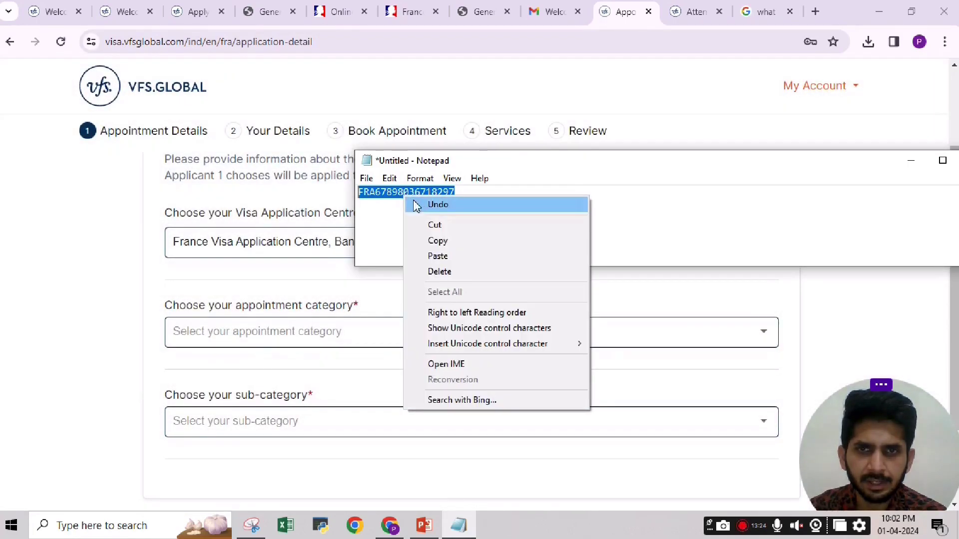
pyautogui.click(439, 241)
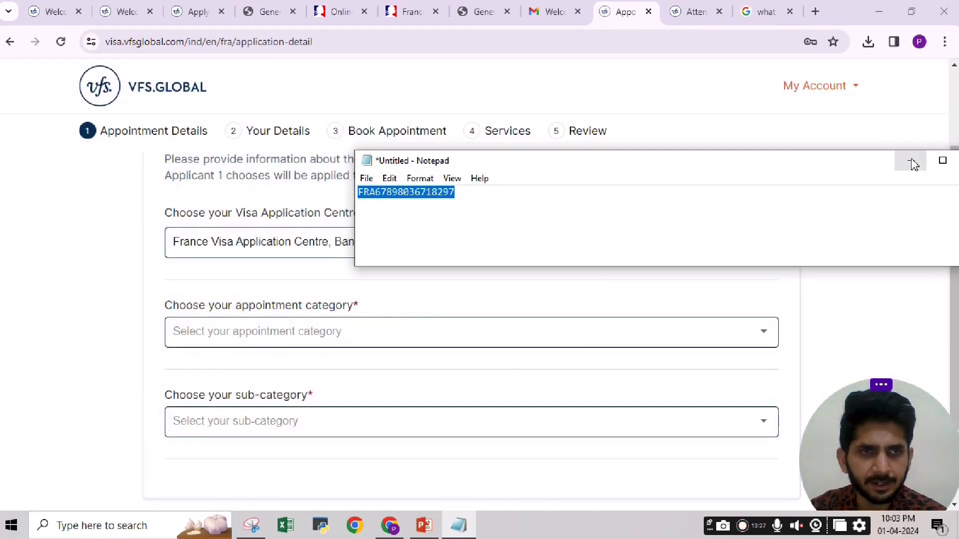
pyautogui.moveTo(848, 167); pyautogui.dragTo(805, 153)
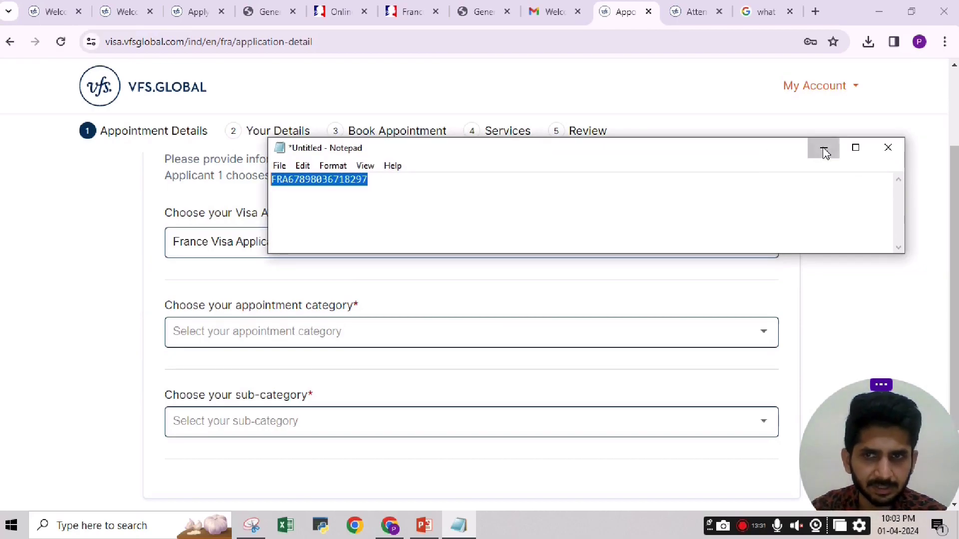
pyautogui.click(826, 153)
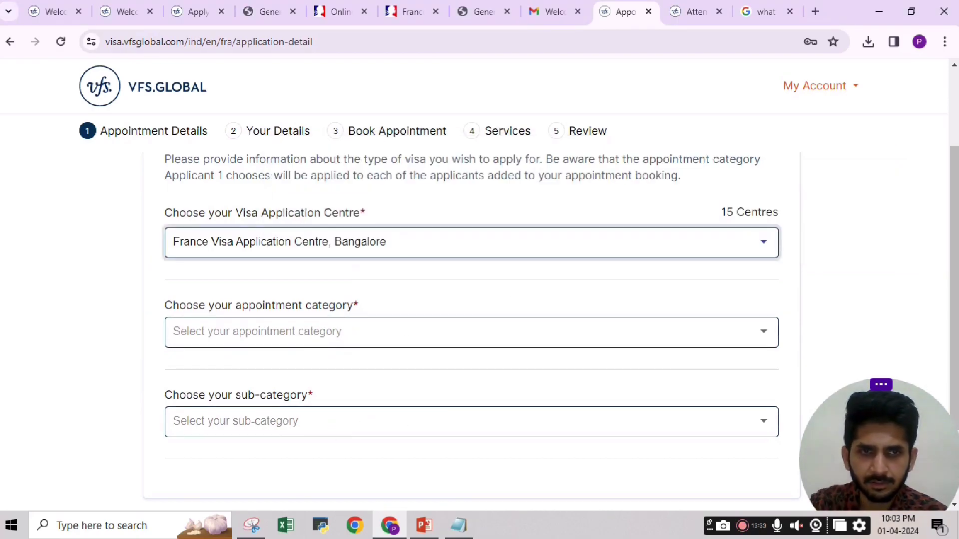
# Choose category Default_France_India and sub-category Short Stay- Tourism, then continue to Your Details.
pyautogui.scroll(-1, 329, 430)
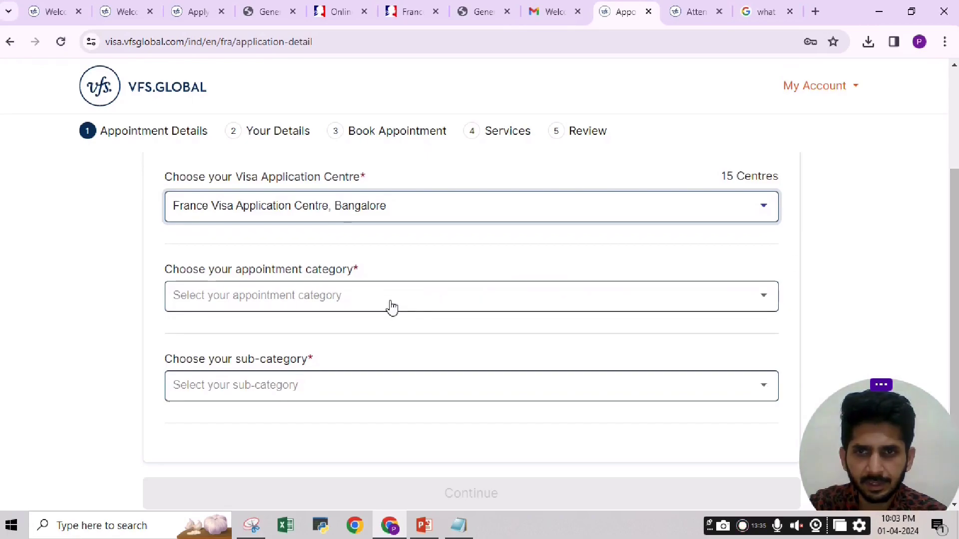
pyautogui.click(704, 302)
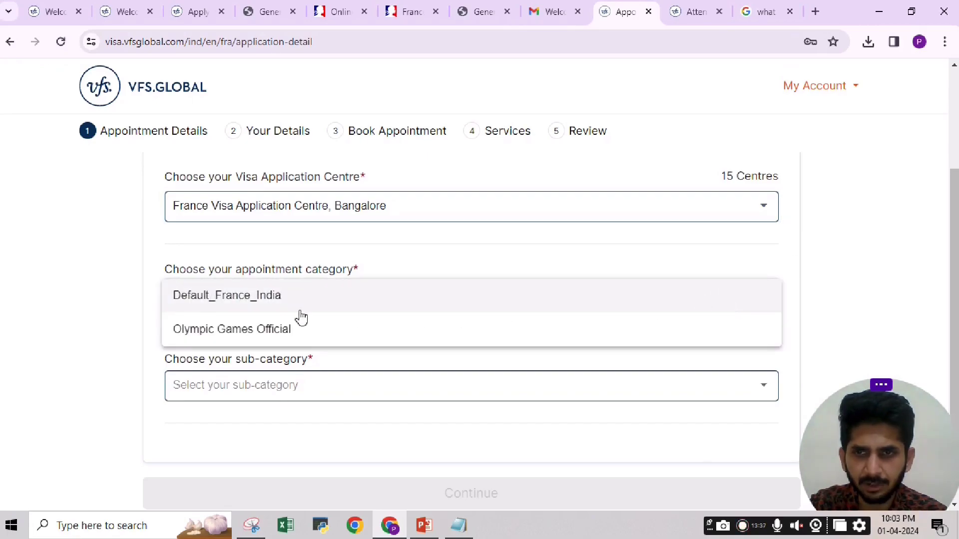
pyautogui.click(231, 299)
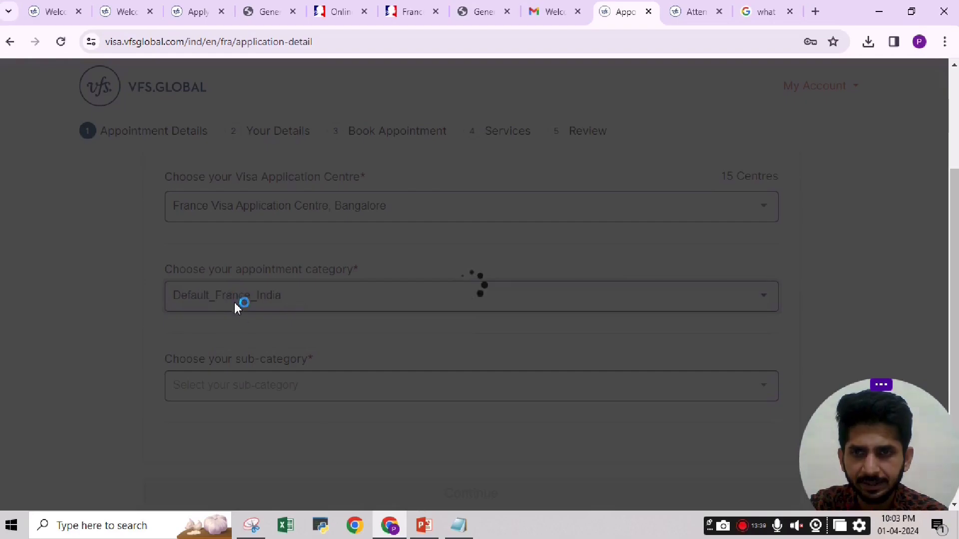
pyautogui.scroll(-2, 514, 275)
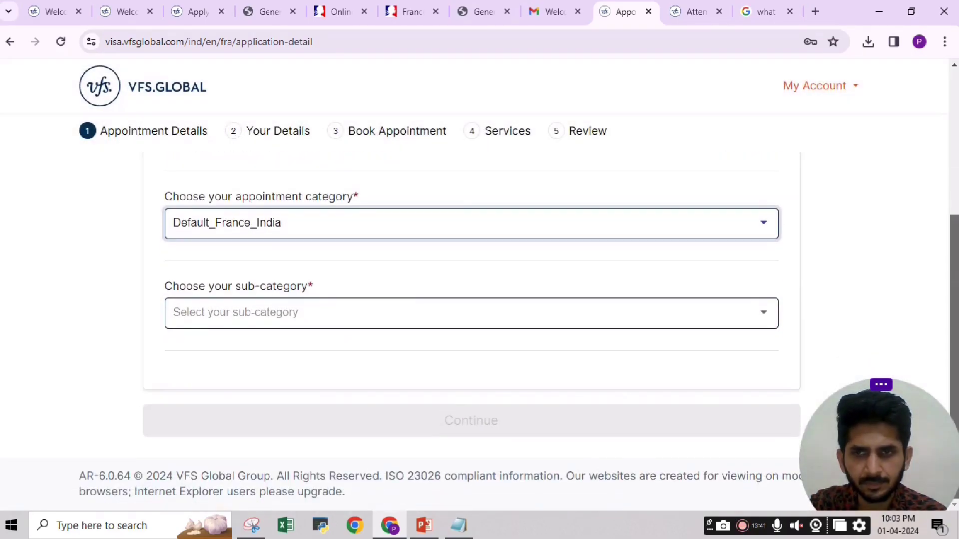
pyautogui.click(408, 321)
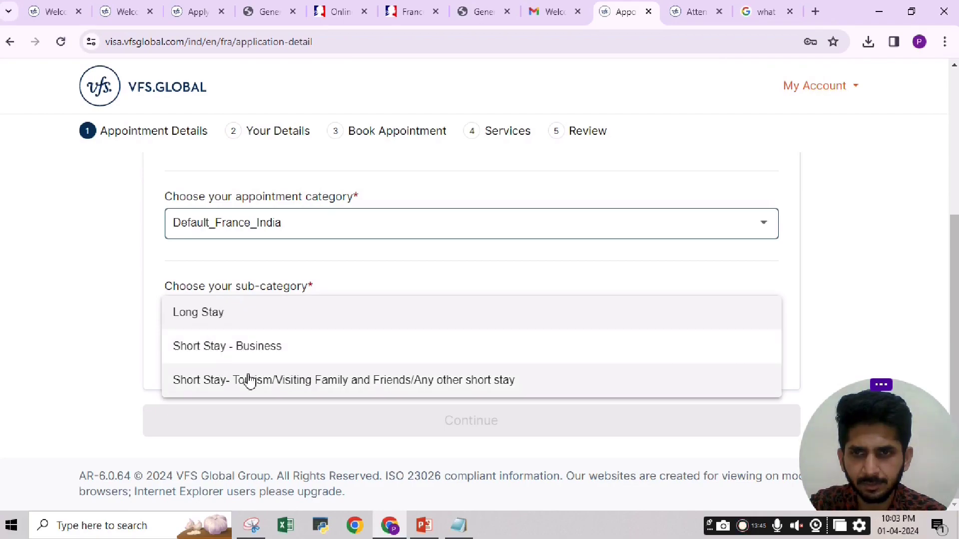
pyautogui.click(319, 380)
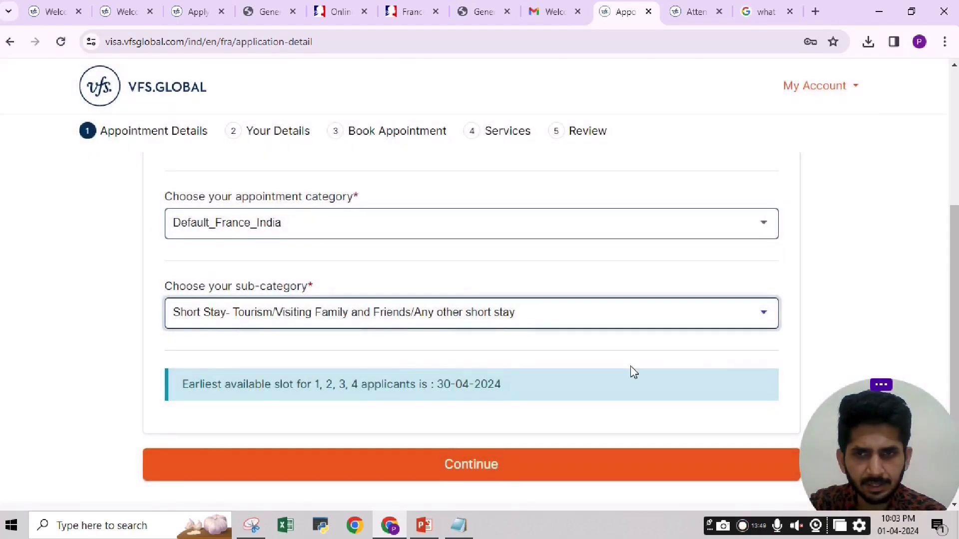
pyautogui.scroll(-1, 507, 443)
pyautogui.click(464, 421)
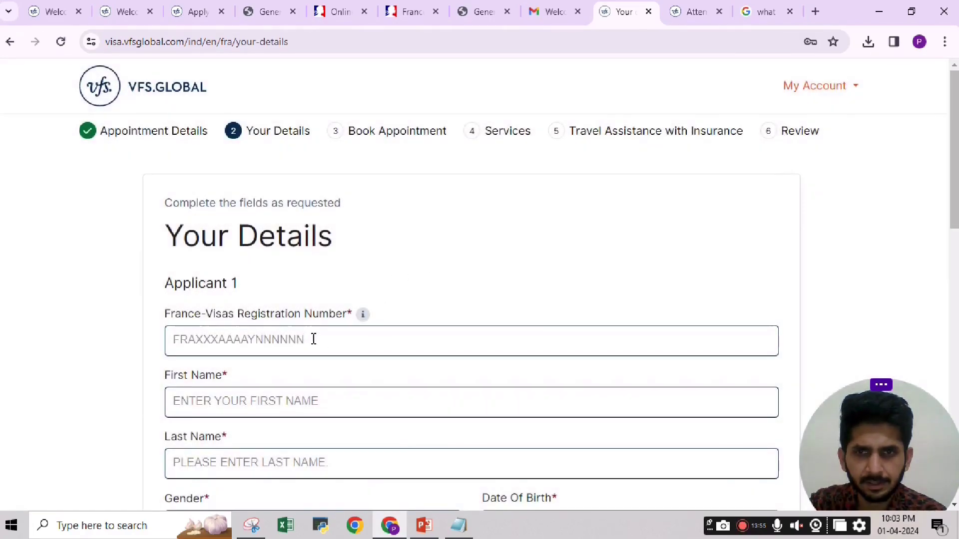
# Paste the copied France-Visas registration number into the Registration Number field.
pyautogui.click(302, 341)
pyautogui.rightClick(302, 341)
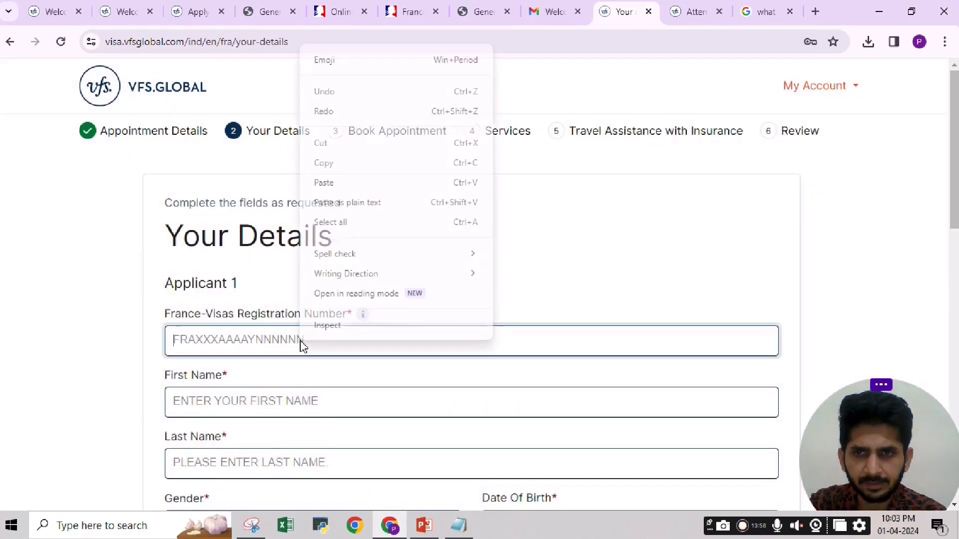
pyautogui.click(262, 341)
pyautogui.rightClick(262, 341)
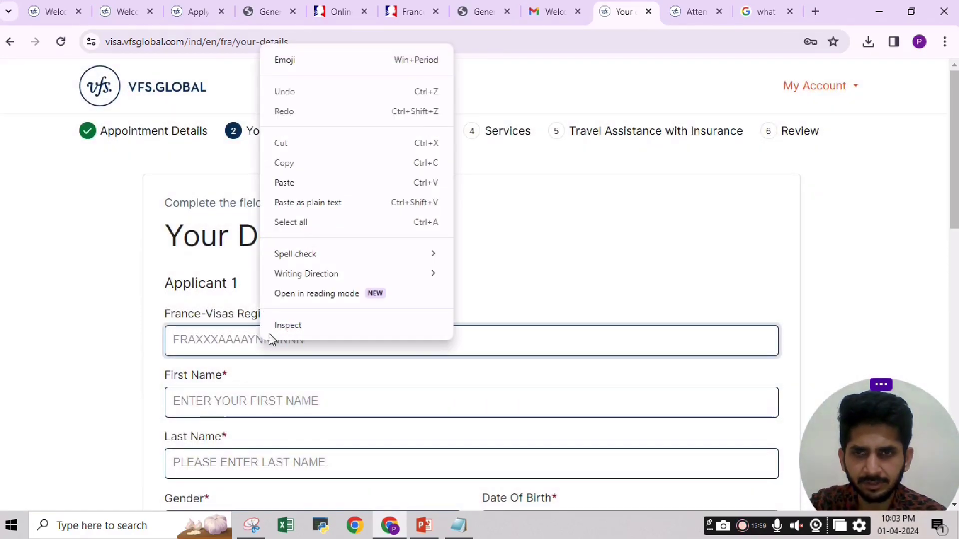
pyautogui.click(302, 182)
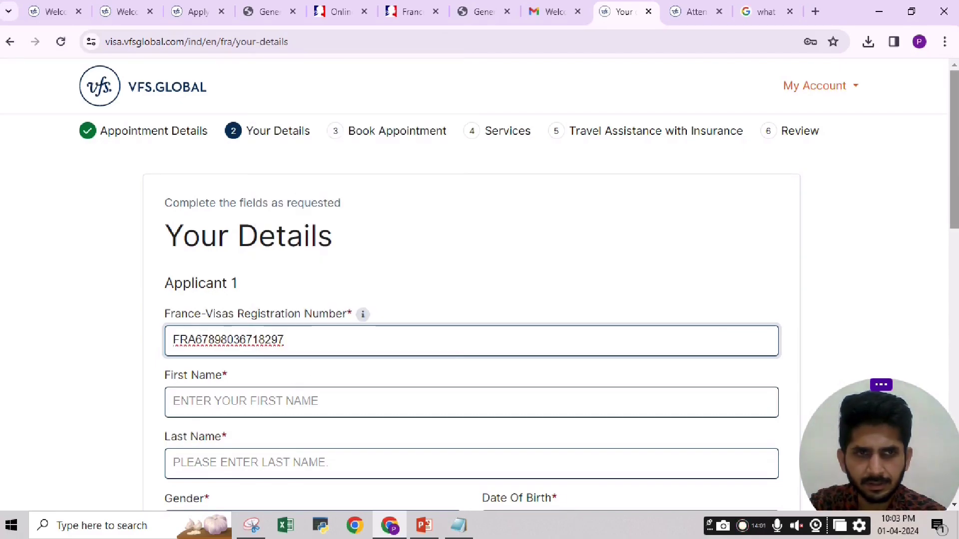
# Enter the applicant's first and last name, gender Male and birth date 01/01/1995.
pyautogui.scroll(-3, 283, 345)
pyautogui.click(250, 264)
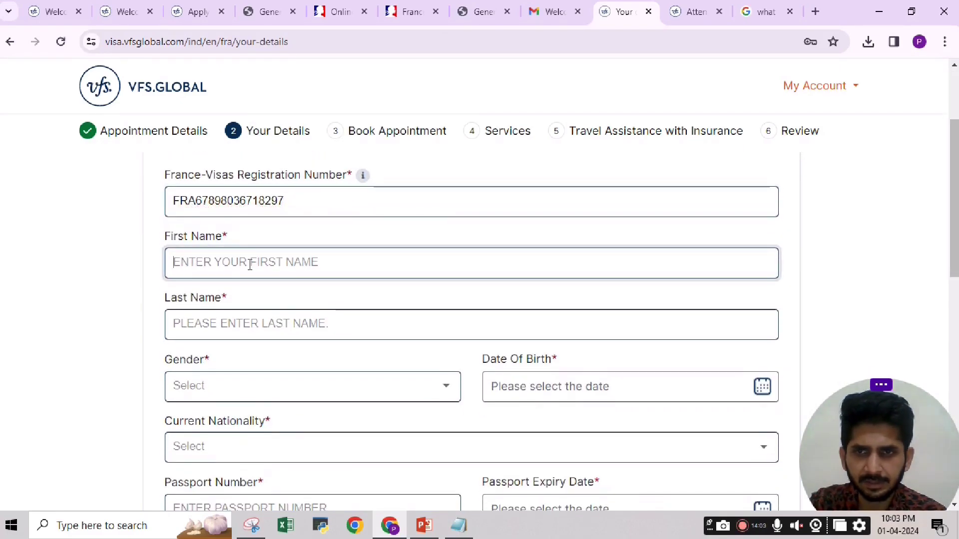
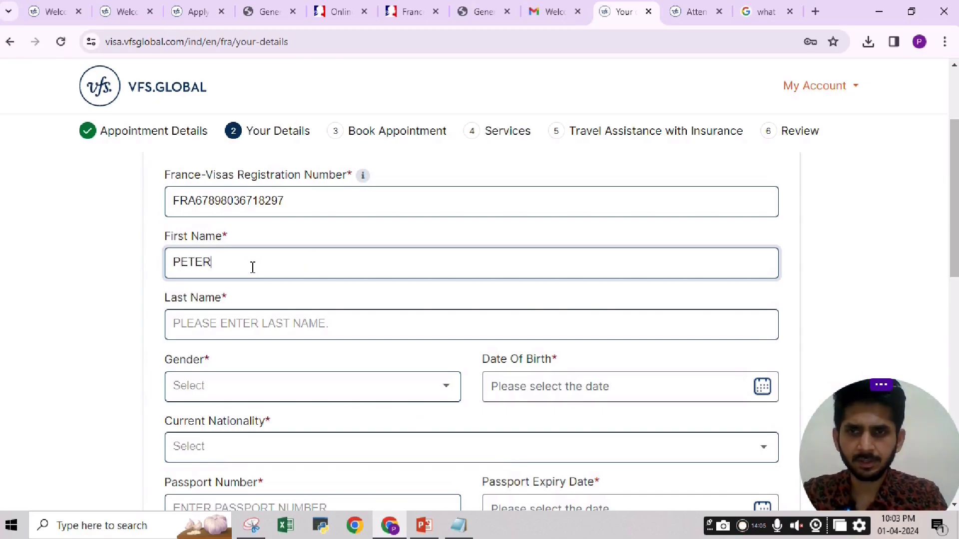
pyautogui.press('Tab')
pyautogui.press('Tab')
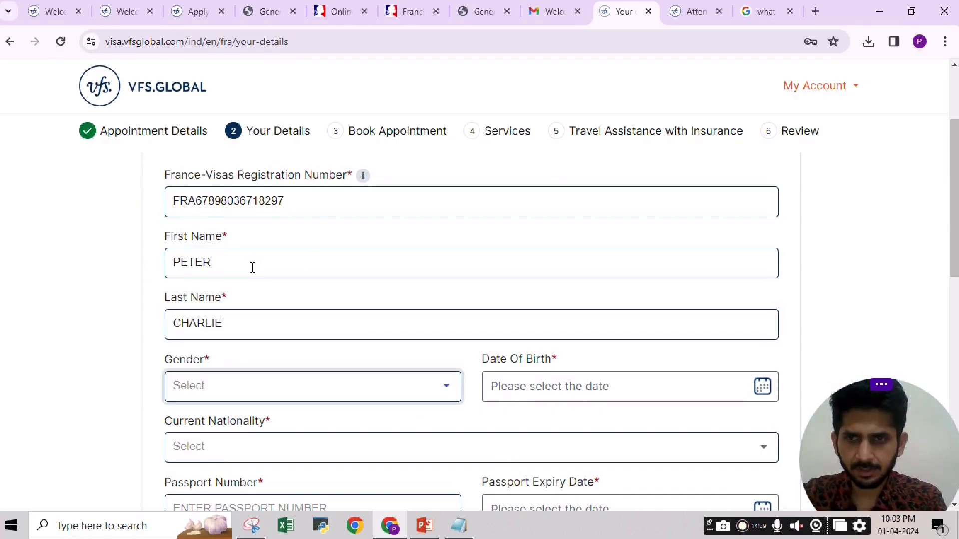
pyautogui.press('m')
pyautogui.press('Tab')
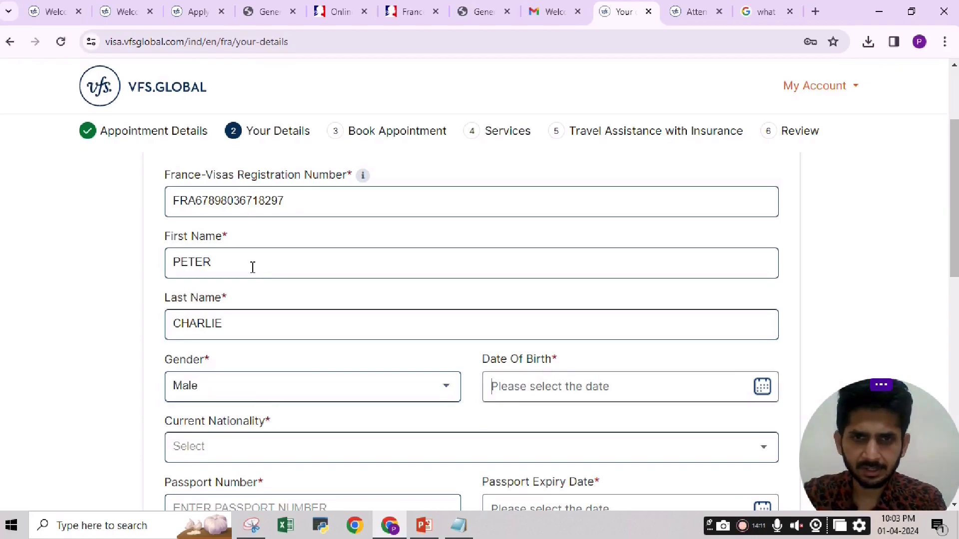
pyautogui.write('01')
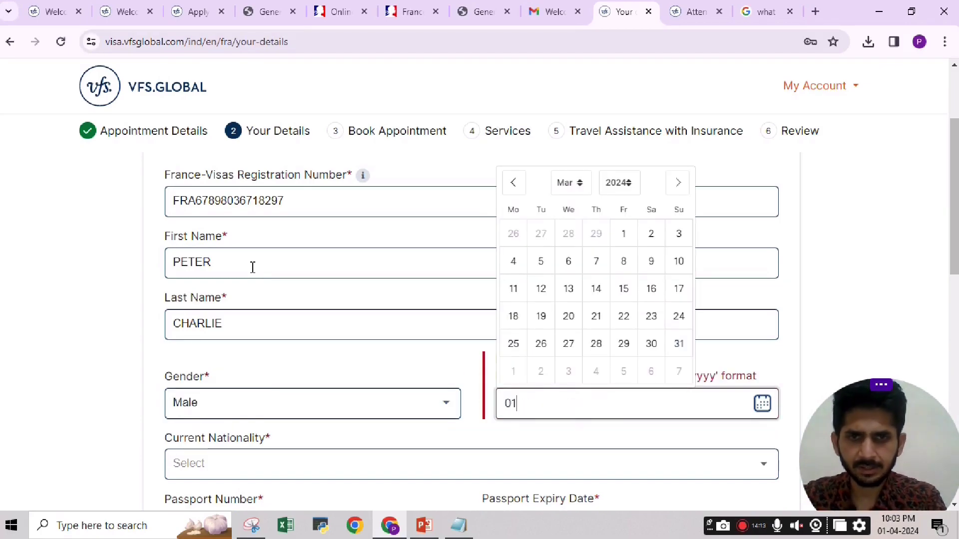
pyautogui.write('/01/')
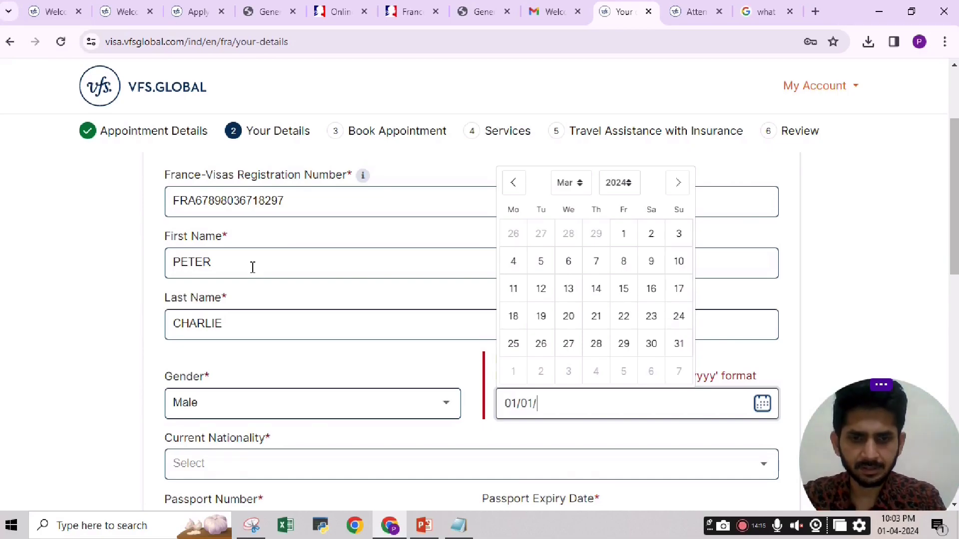
pyautogui.write('1995')
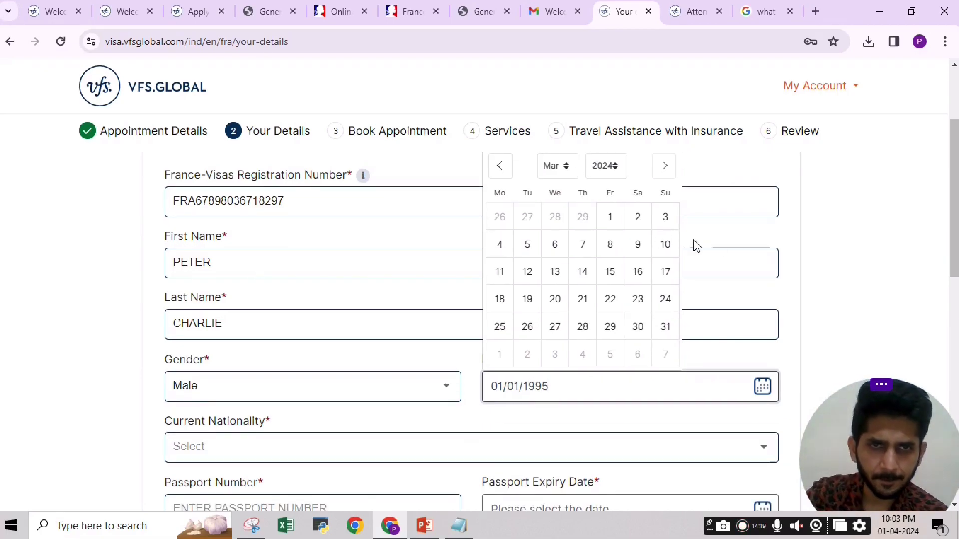
pyautogui.click(613, 224)
pyautogui.scroll(-3, 864, 291)
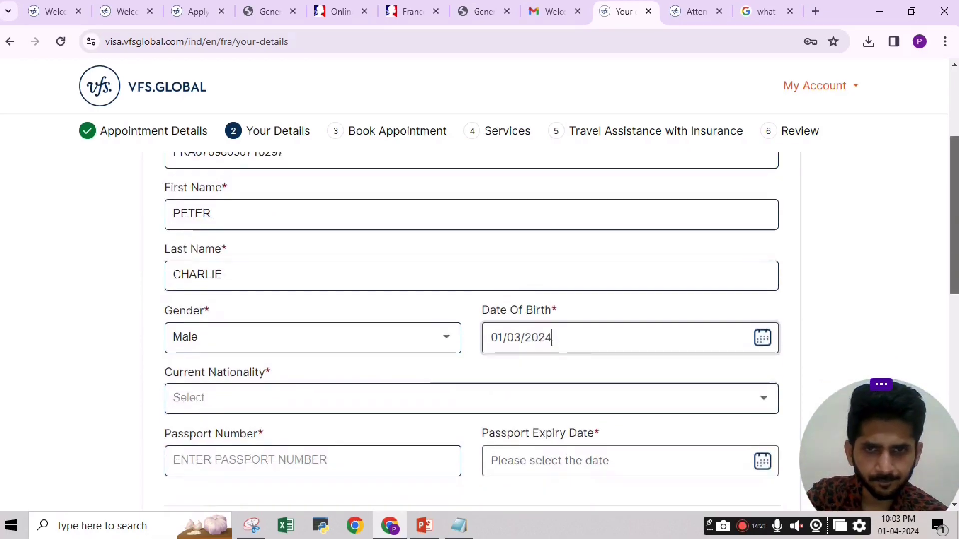
pyautogui.click(761, 256)
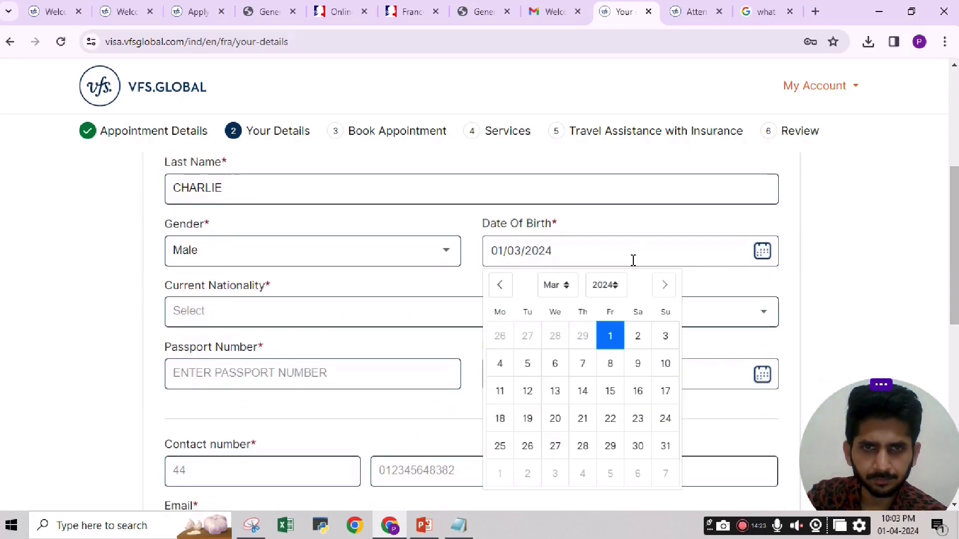
pyautogui.click(607, 286)
pyautogui.write('1995')
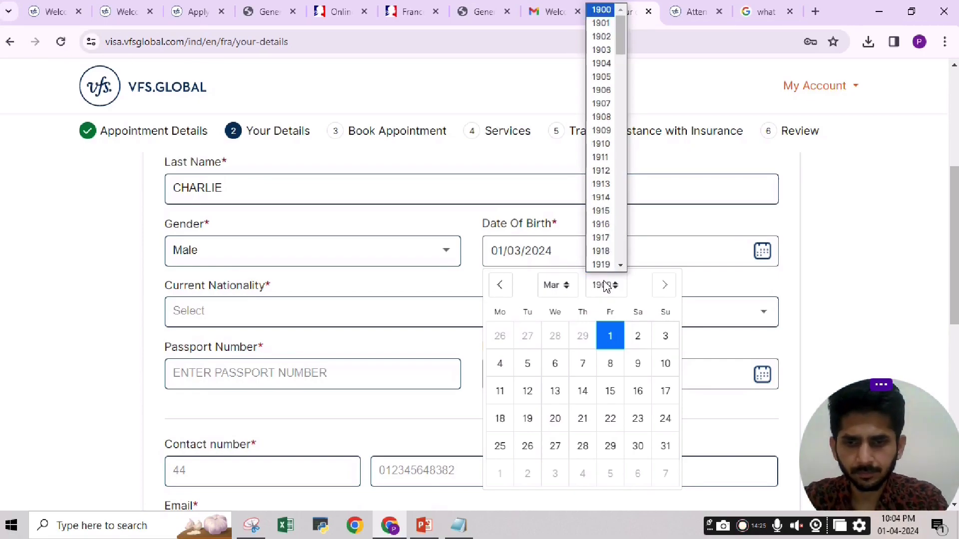
pyautogui.press('Return')
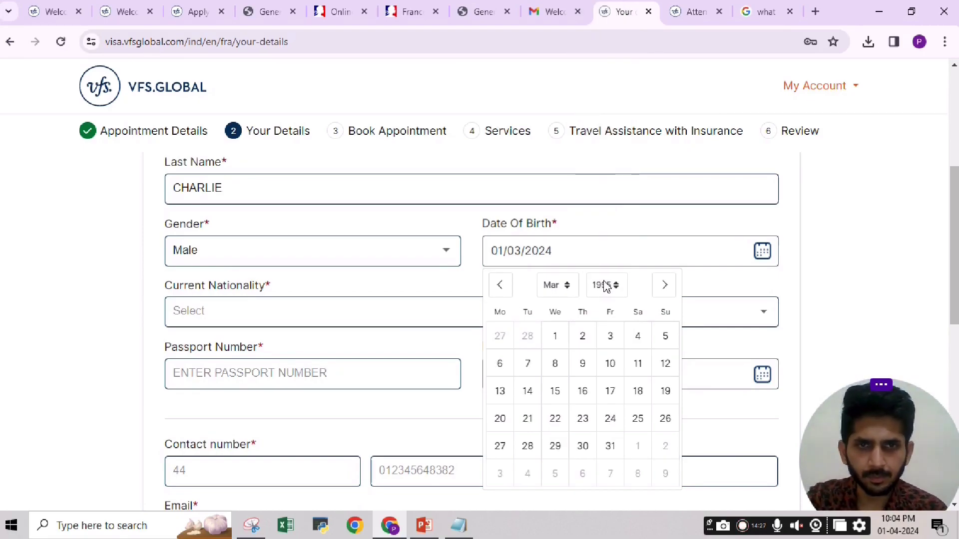
pyautogui.click(610, 336)
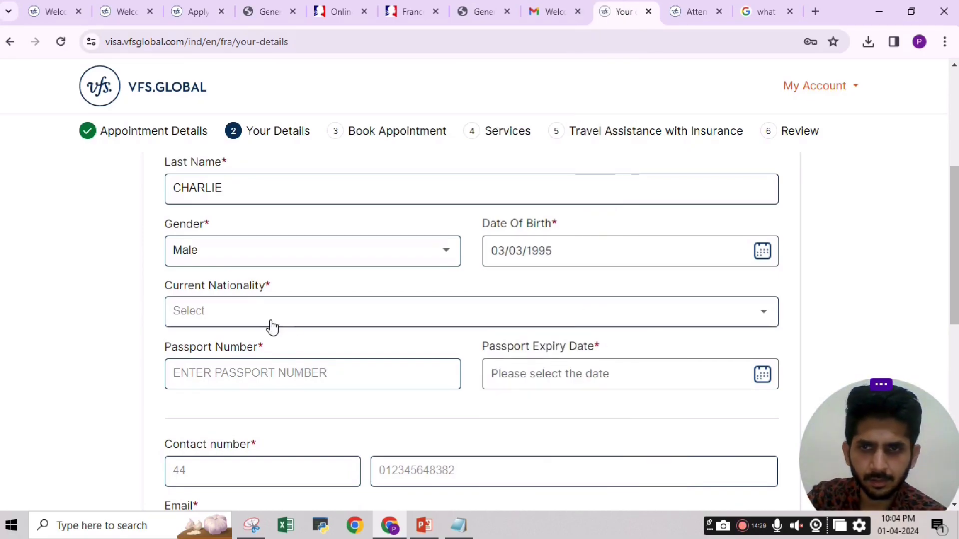
# Set nationality to INDIA and enter the passport number.
pyautogui.click(223, 312)
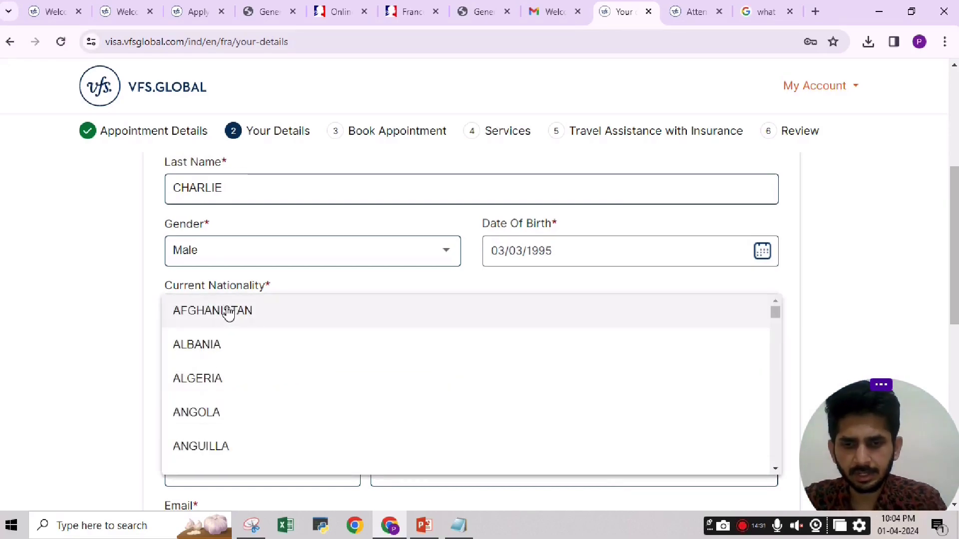
pyautogui.write('india')
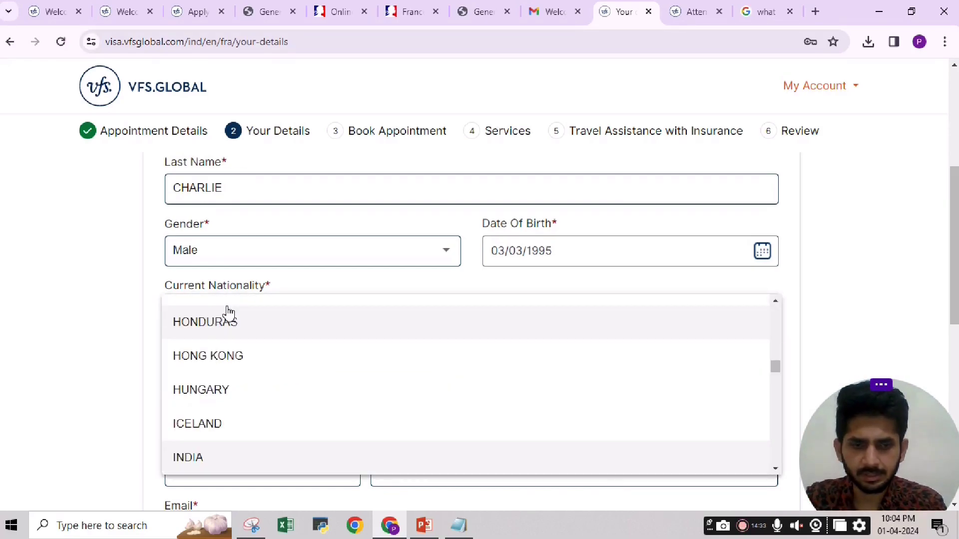
pyautogui.press('Return')
pyautogui.click(266, 374)
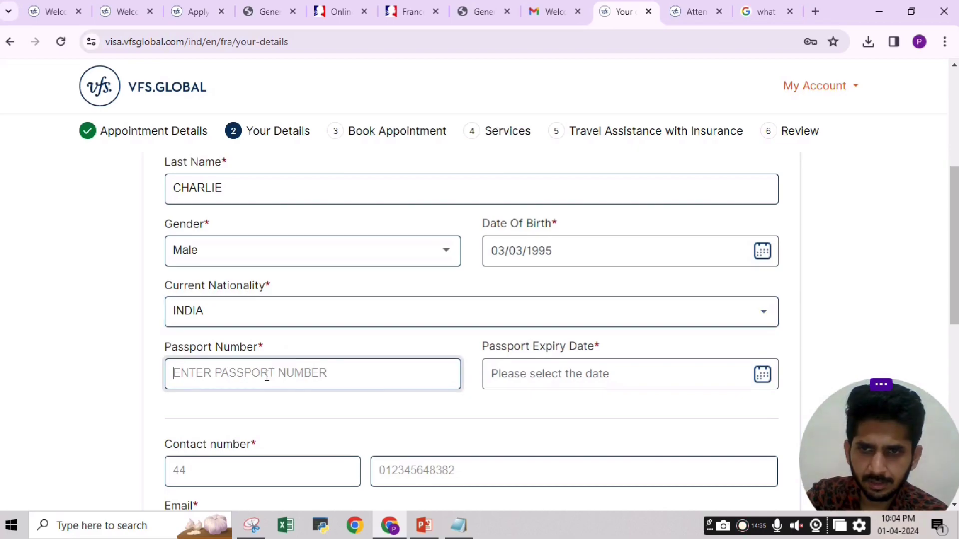
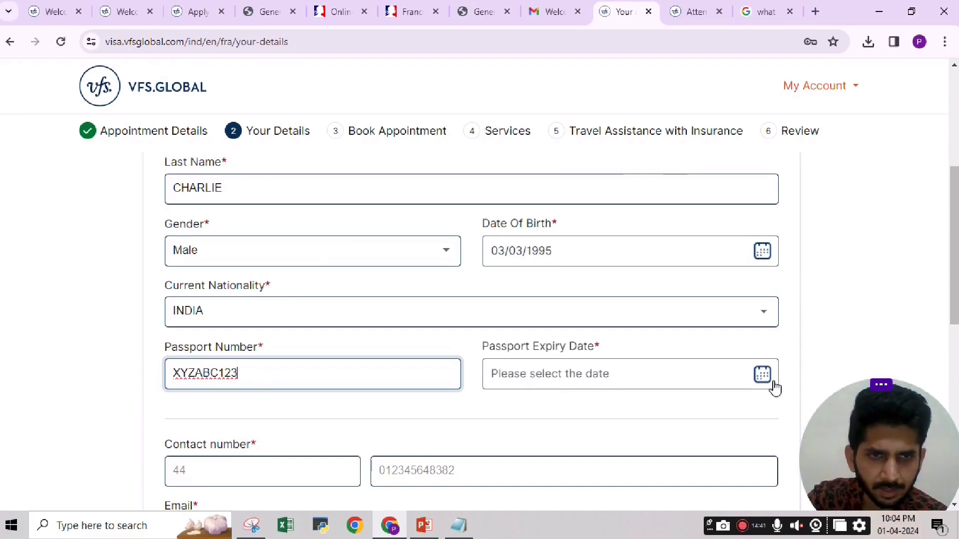
# Set the passport expiry date to 24/04/2026.
pyautogui.click(764, 377)
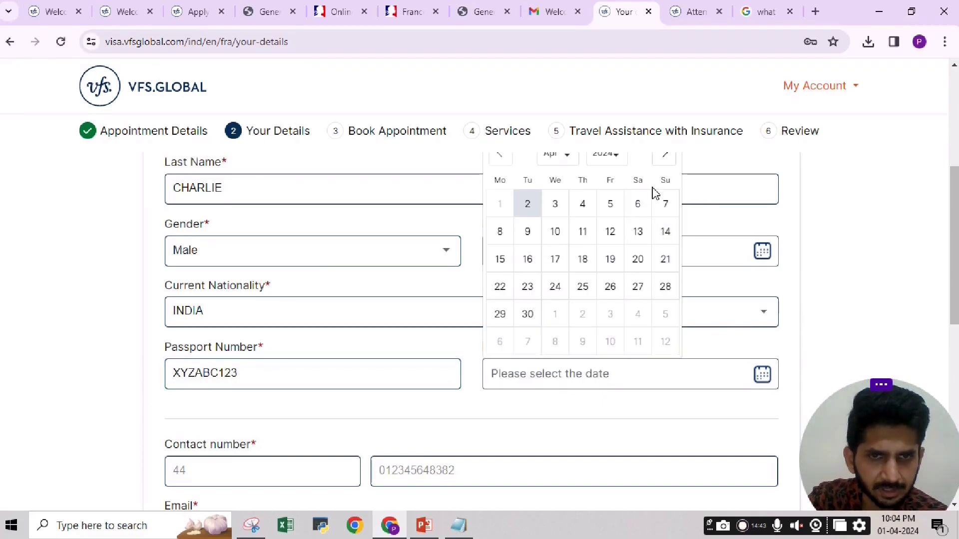
pyautogui.click(846, 276)
pyautogui.click(756, 375)
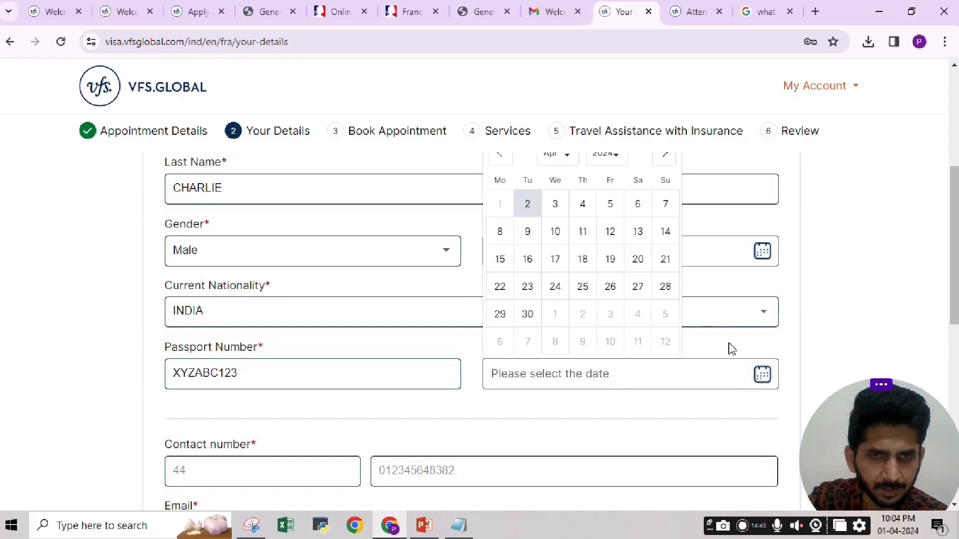
pyautogui.click(610, 165)
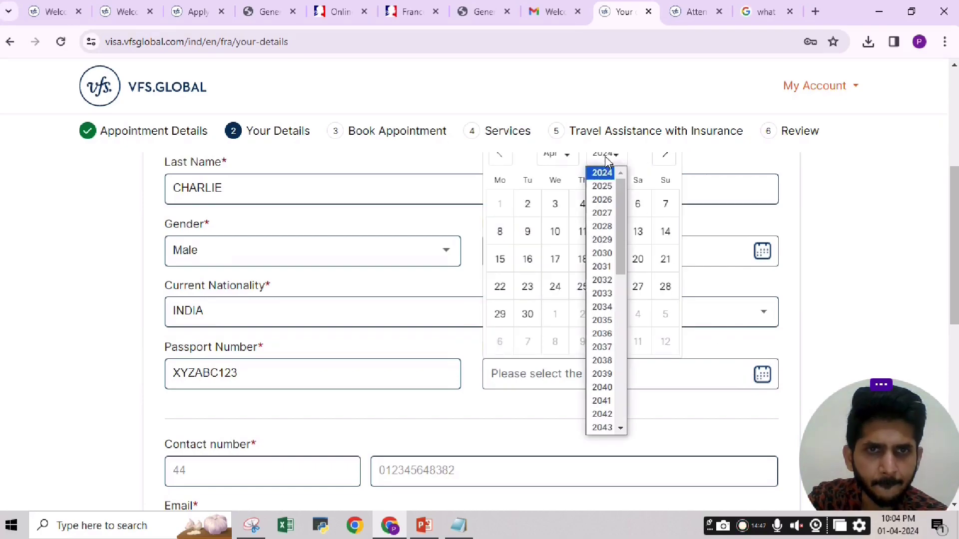
pyautogui.click(606, 199)
pyautogui.click(606, 299)
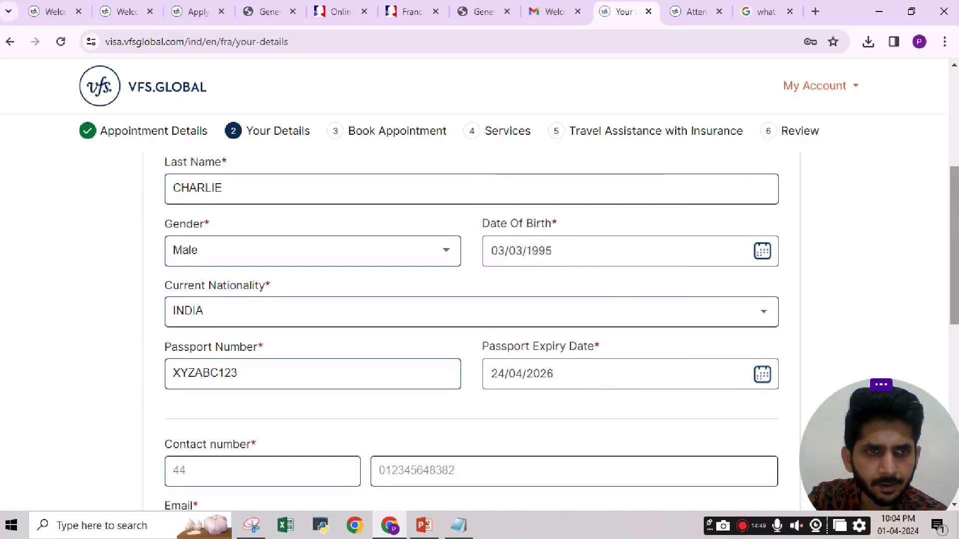
# Enter dialling code 91 and the phone number; undo a wrong paste into Email.
pyautogui.scroll(-5, 826, 293)
pyautogui.click(282, 252)
pyautogui.write('91')
pyautogui.press('Tab')
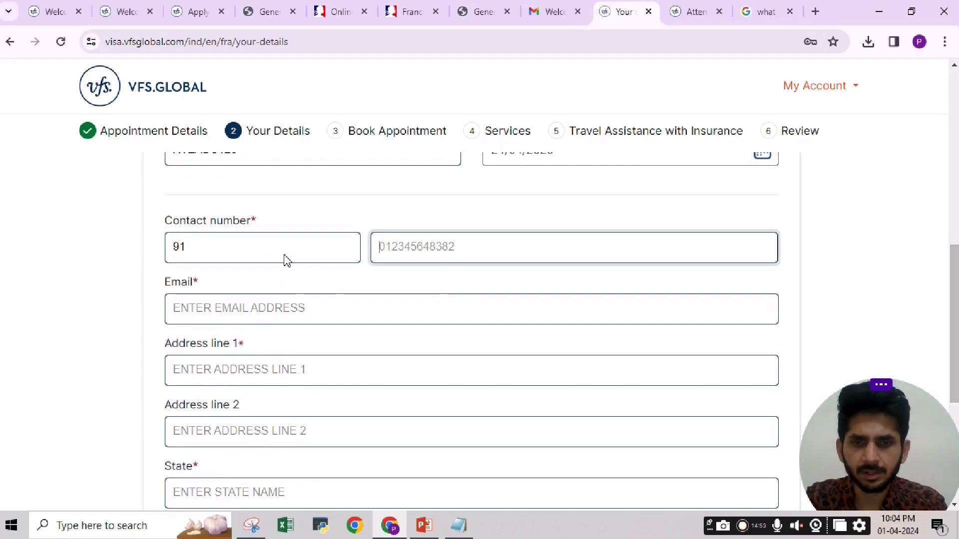
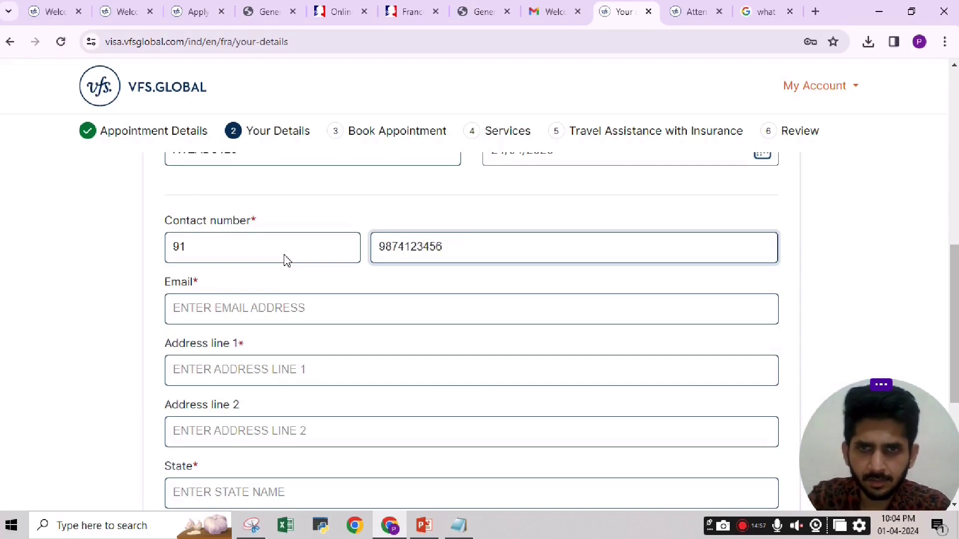
pyautogui.click(270, 310)
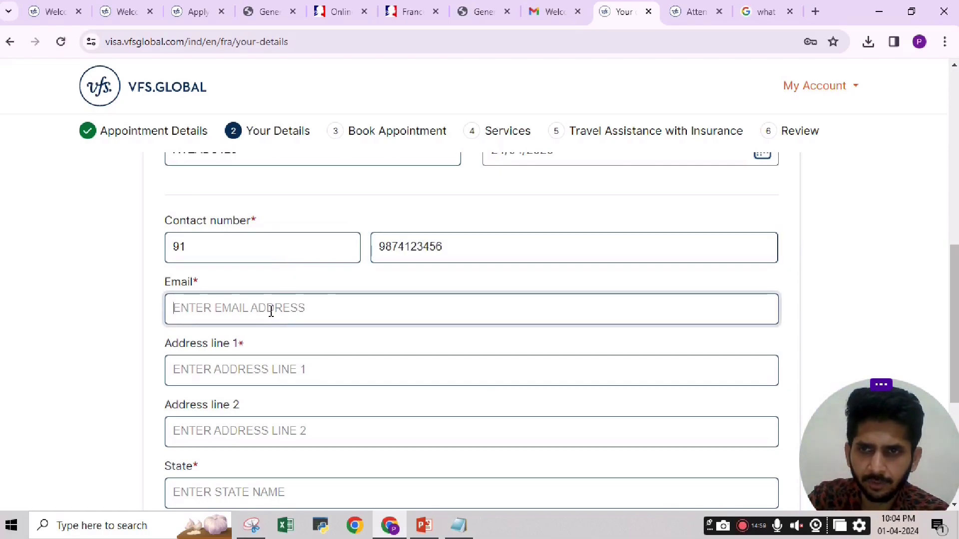
pyautogui.hotkey('ctrl', 'v')
pyautogui.hotkey('ctrl', 'z')
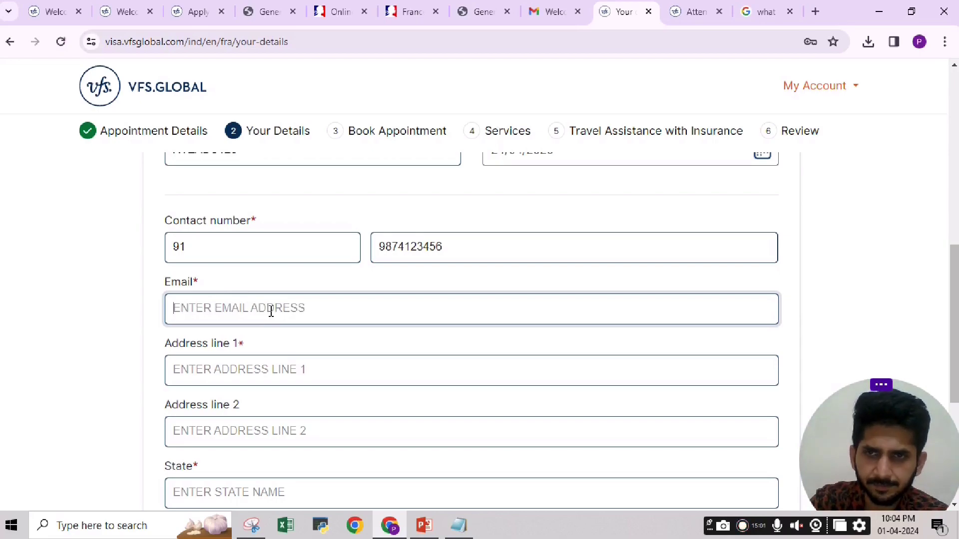
pyautogui.click(760, 11)
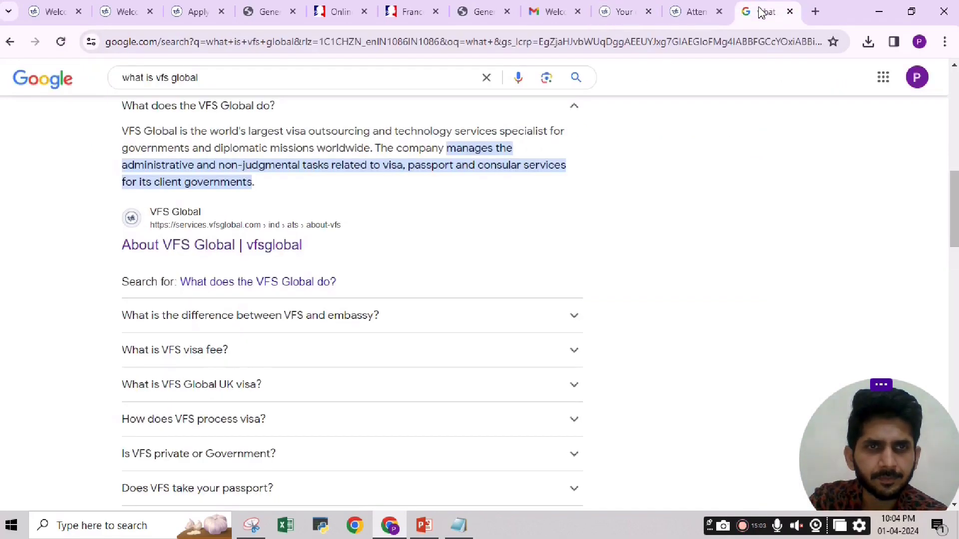
pyautogui.click(554, 11)
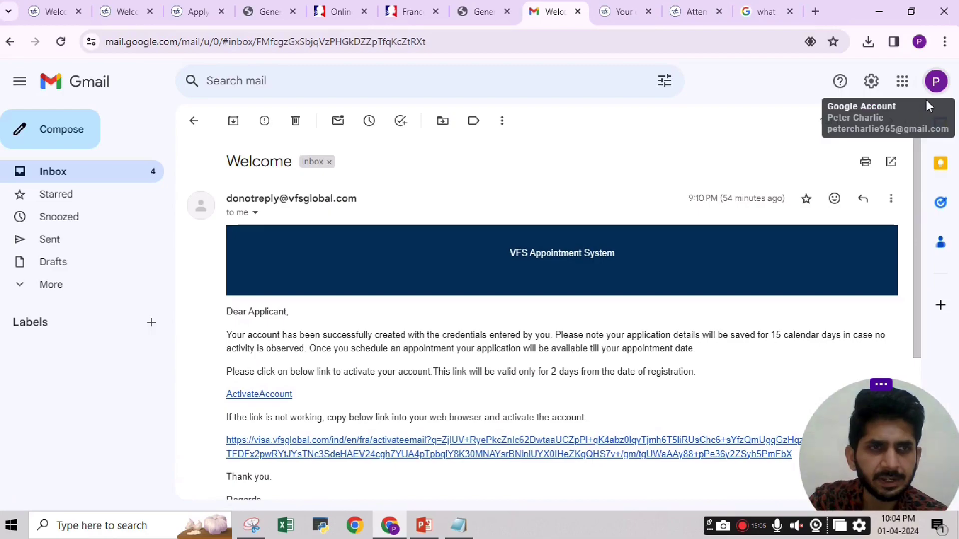
pyautogui.click(932, 84)
pyautogui.rightClick(832, 125)
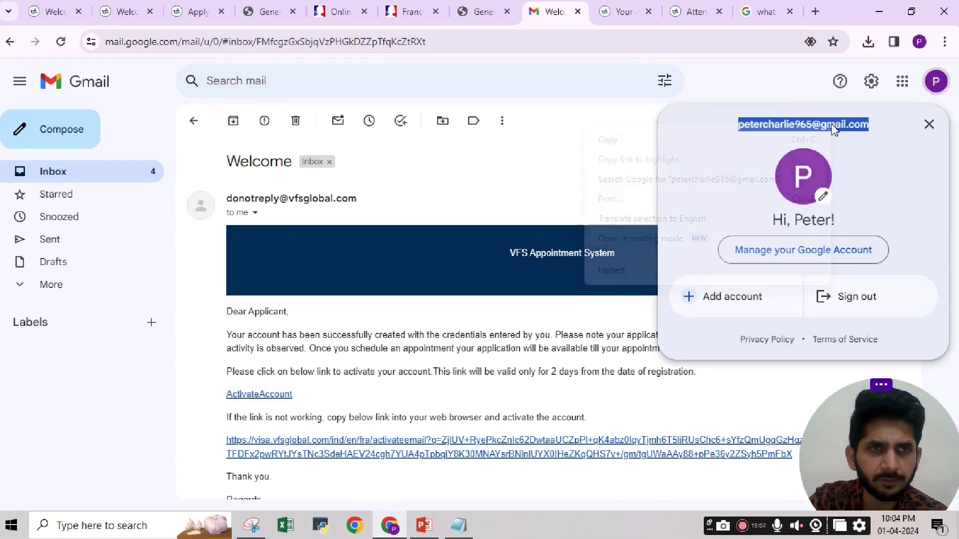
pyautogui.click(660, 141)
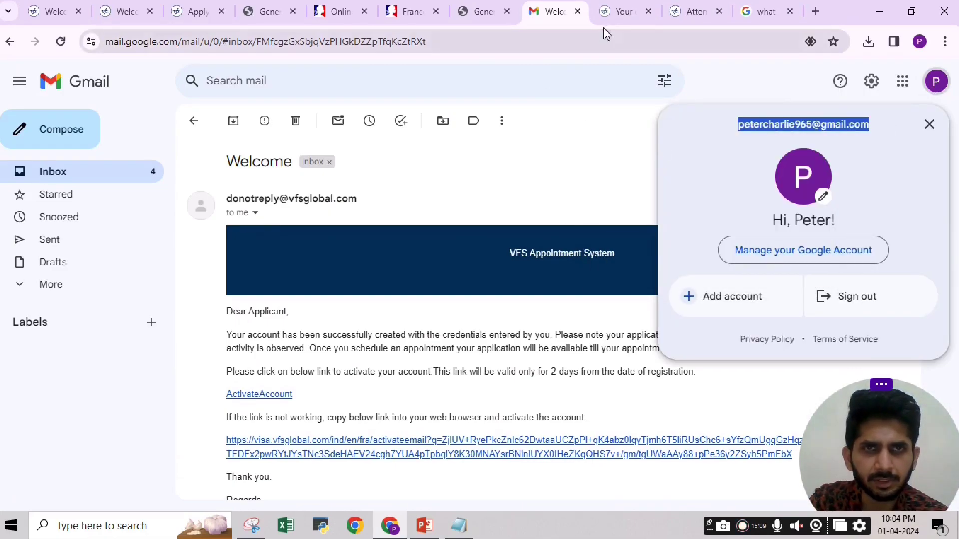
pyautogui.click(618, 11)
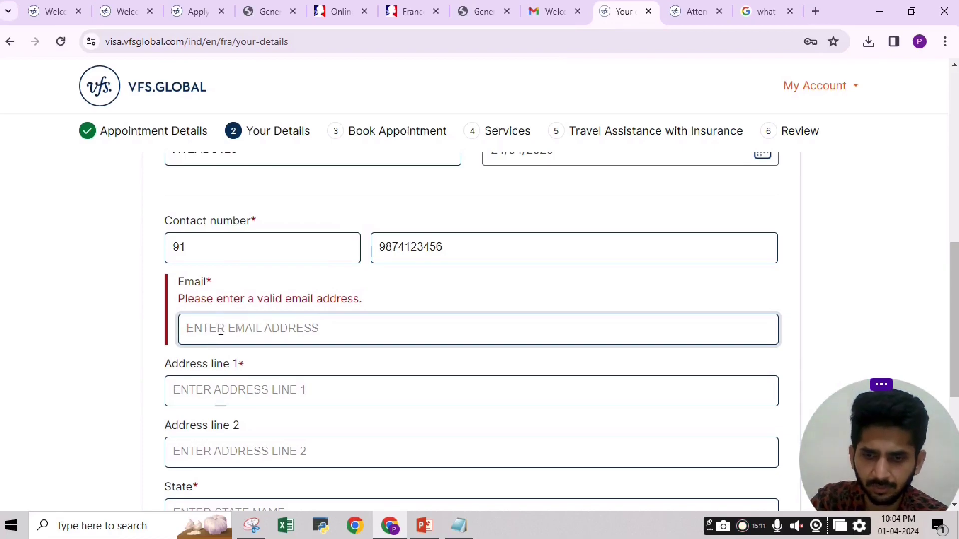
# Paste the account e-mail into Email and fill in both address lines.
pyautogui.hotkey('ctrl', 'v')
pyautogui.moveTo(954, 245); pyautogui.dragTo(954, 302)
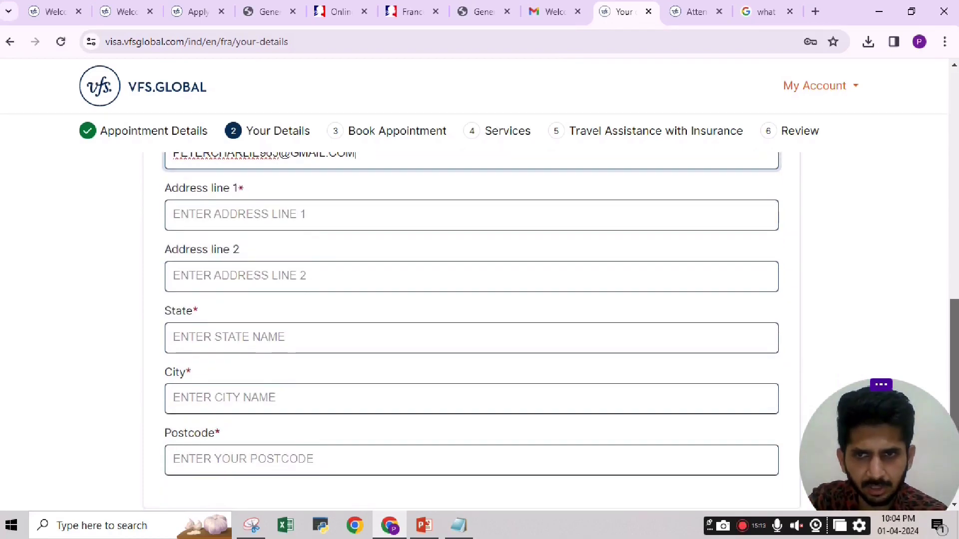
pyautogui.click(264, 213)
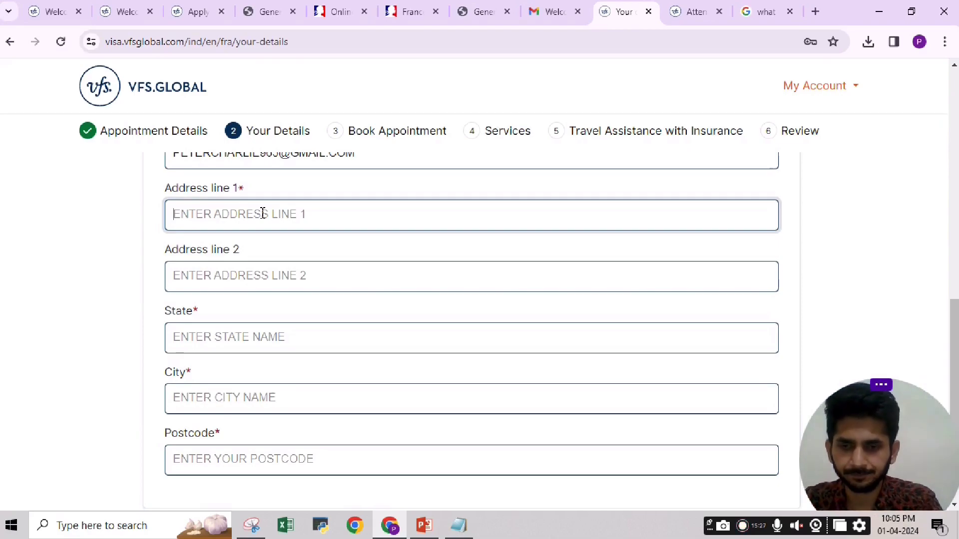
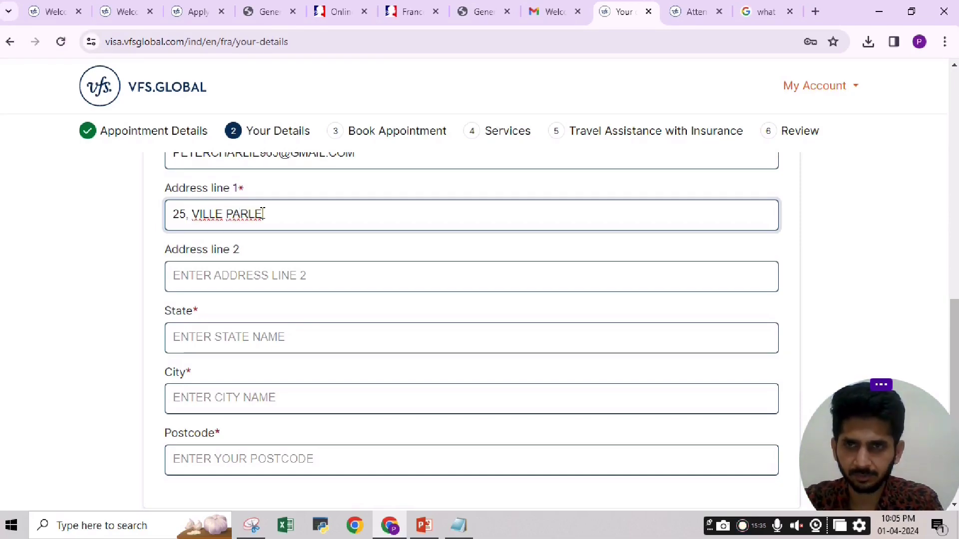
pyautogui.press('Tab')
pyautogui.write('B')
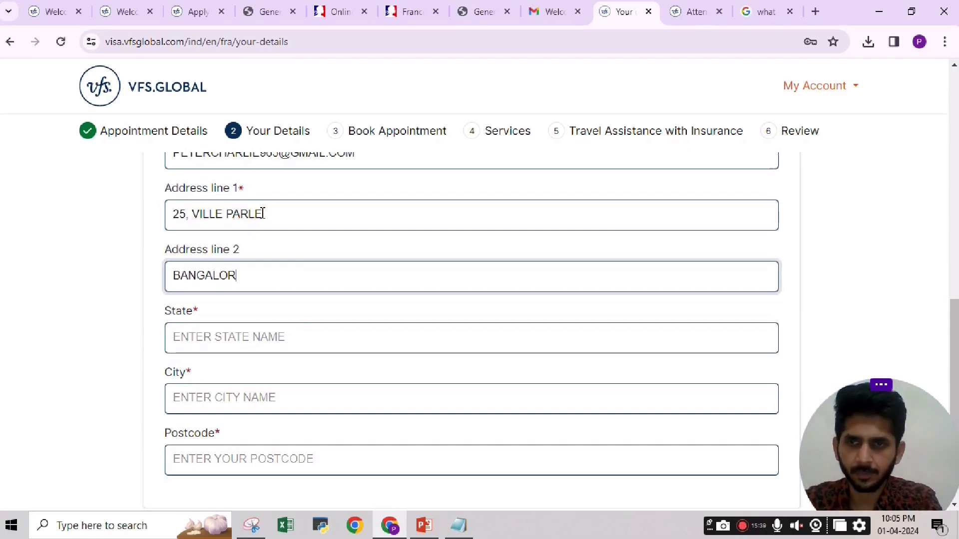
# Fill in state KARNATAKA, city BANGALORE and the postcode.
pyautogui.press('Tab')
pyautogui.write('KARN')
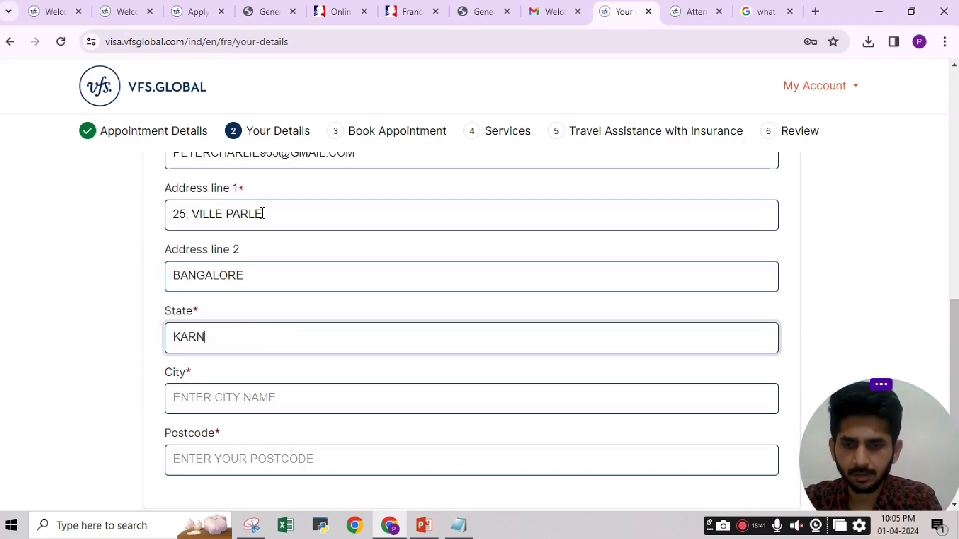
pyautogui.write('ATAKA')
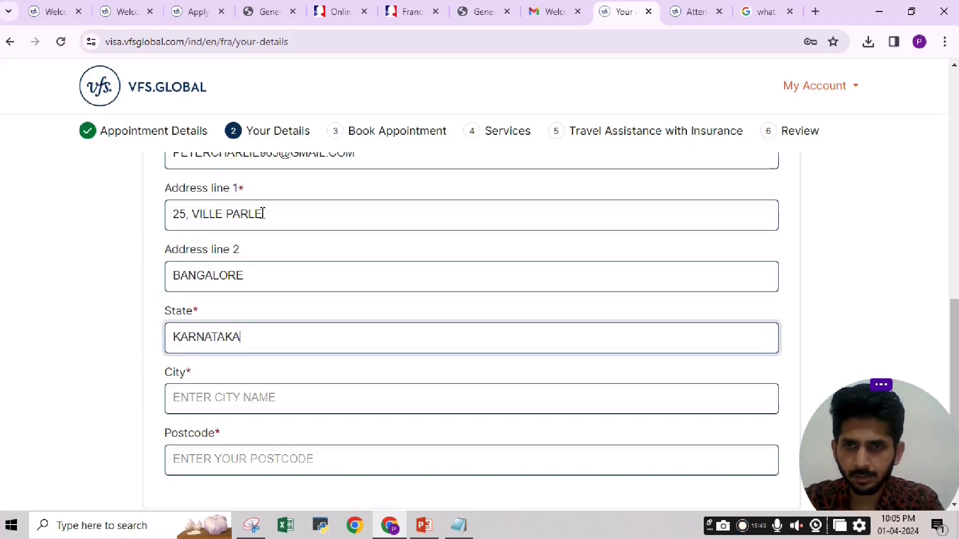
pyautogui.press('Tab')
pyautogui.write('BANGALORE')
pyautogui.press('Tab')
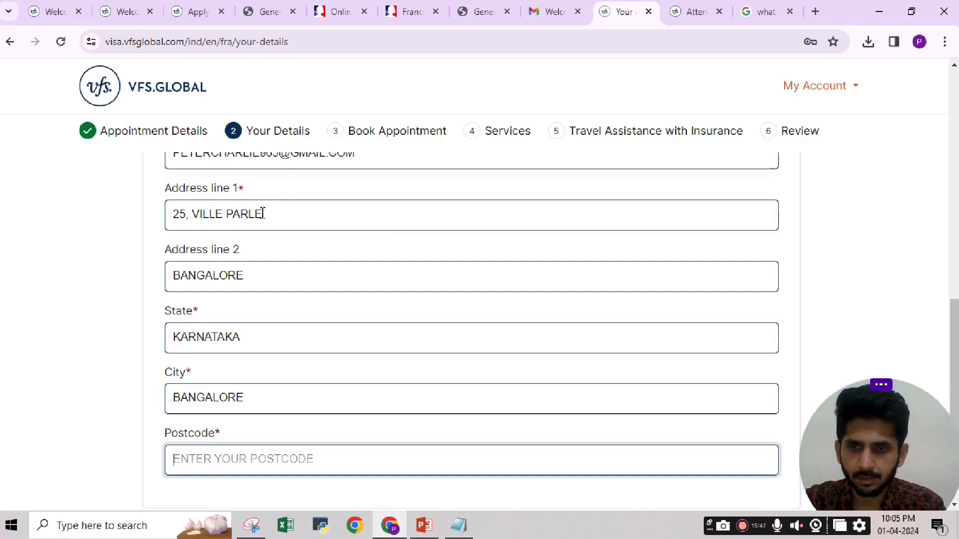
pyautogui.write('4')
pyautogui.press('BackSpace')
pyautogui.write('560100')
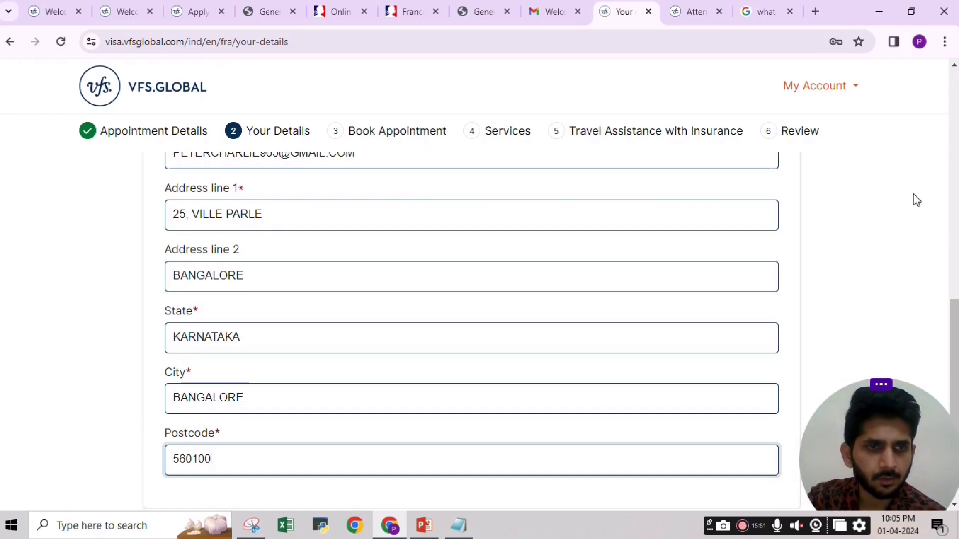
pyautogui.scroll(-3, 861, 248)
# Save Applicant 1, close the save-address prompt and scroll to the INR 1788.00 notice.
pyautogui.click(628, 407)
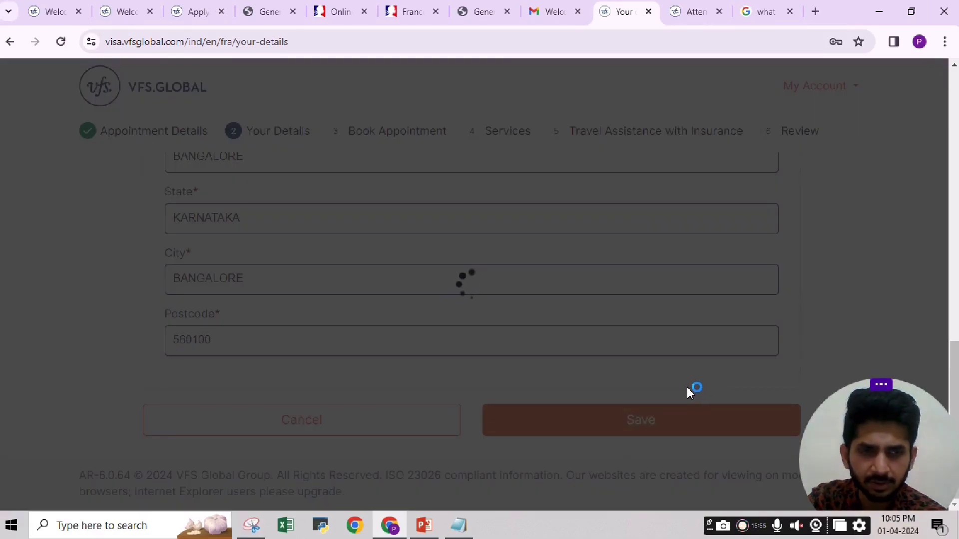
pyautogui.click(827, 331)
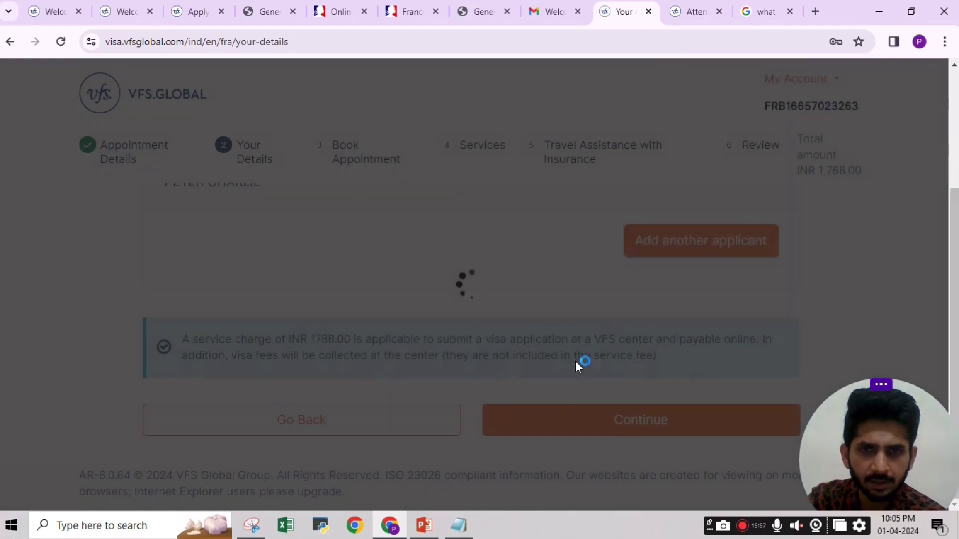
pyautogui.scroll(3, 555, 356)
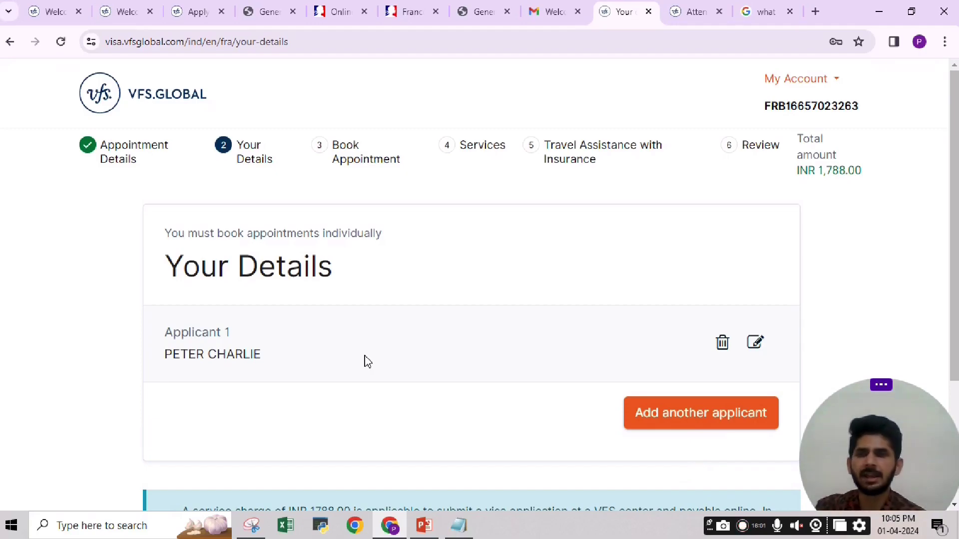
pyautogui.scroll(-2, 954, 215)
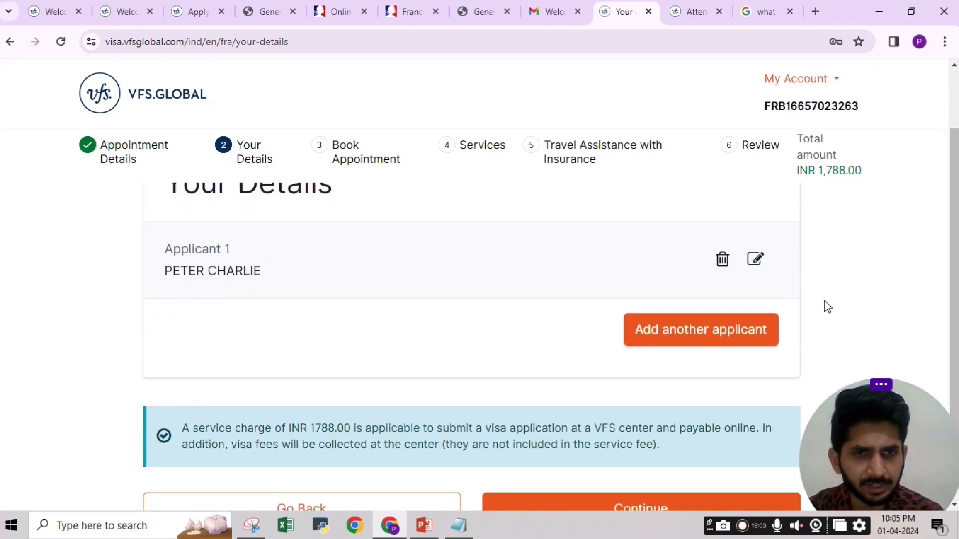
pyautogui.scroll(-1, 954, 215)
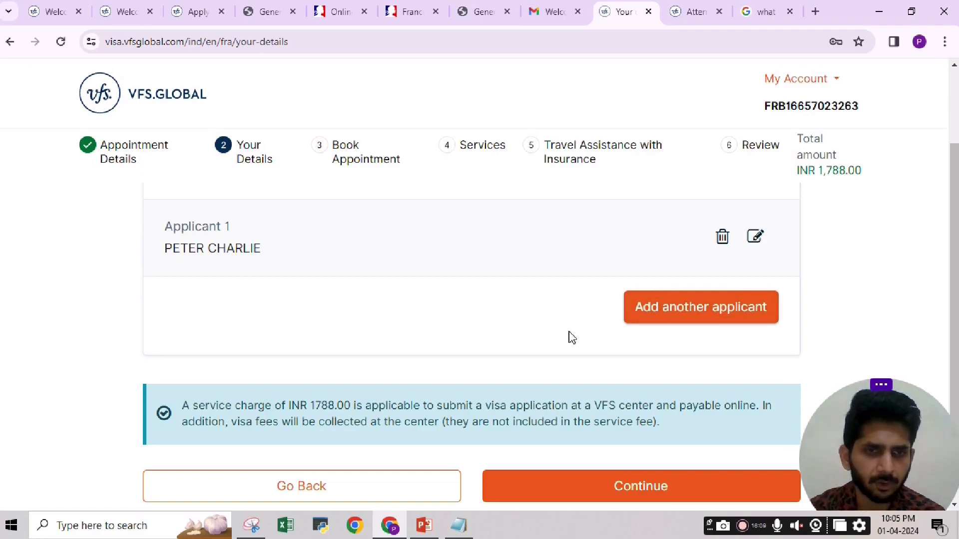
pyautogui.scroll(-2, 572, 350)
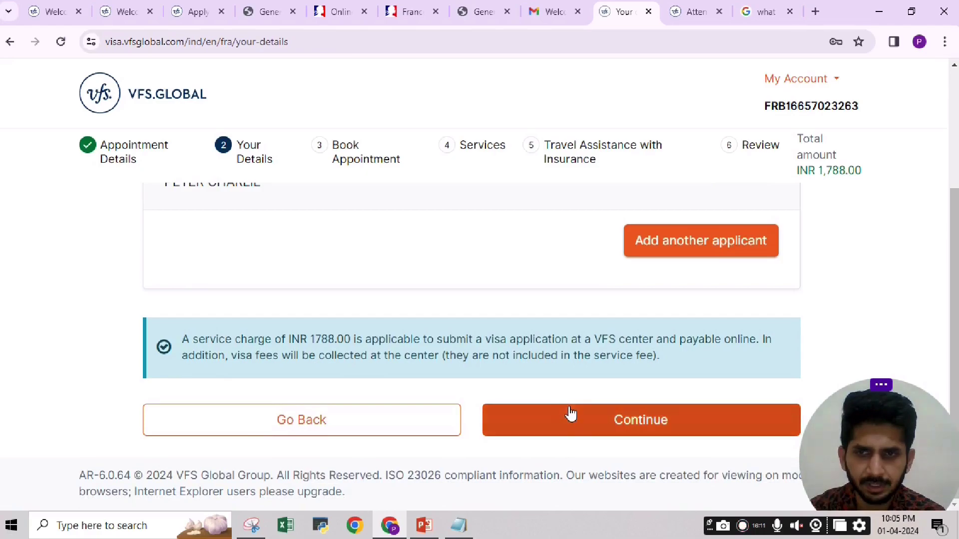
# Continue to Book Appointment and browse May and June 2024 for available dates.
pyautogui.click(588, 424)
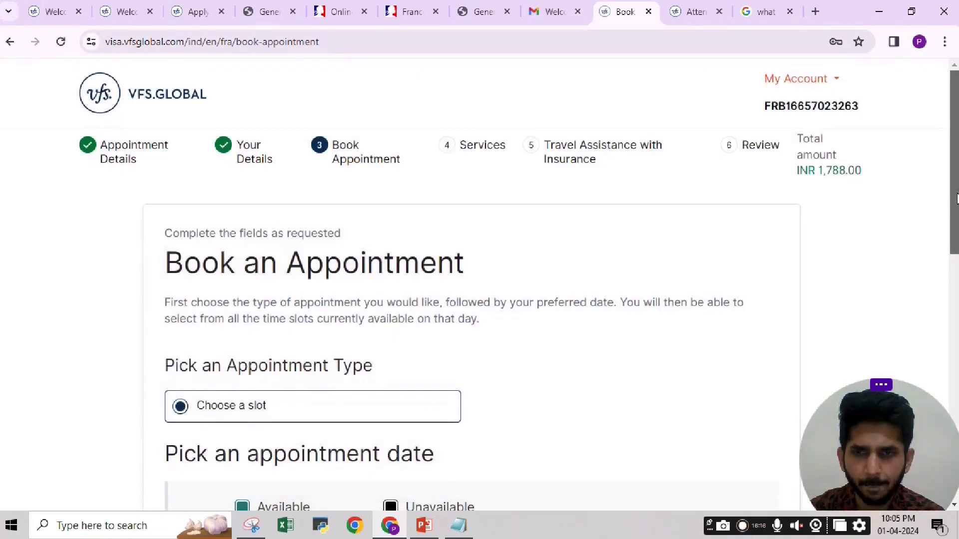
pyautogui.moveTo(955, 165); pyautogui.dragTo(937, 353)
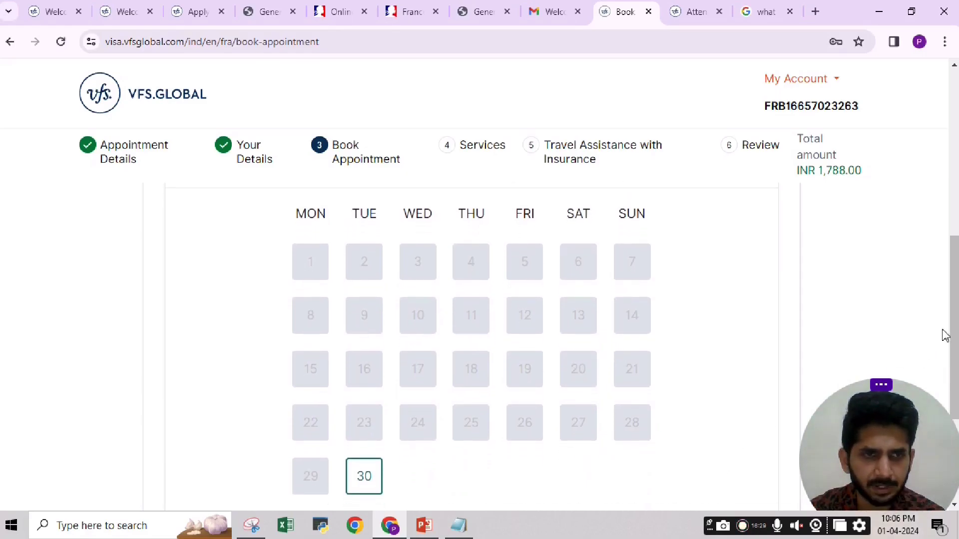
pyautogui.scroll(-2, 945, 336)
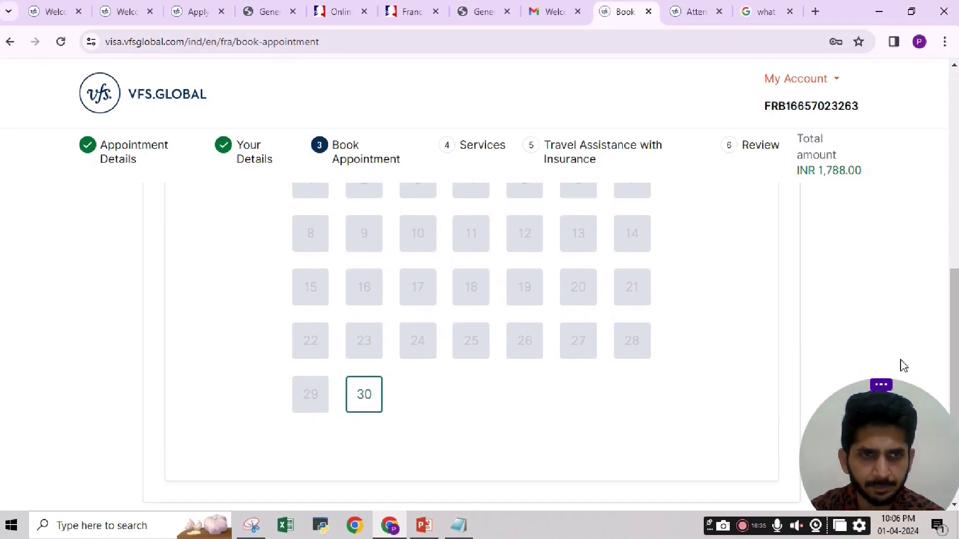
pyautogui.moveTo(951, 343); pyautogui.dragTo(957, 291)
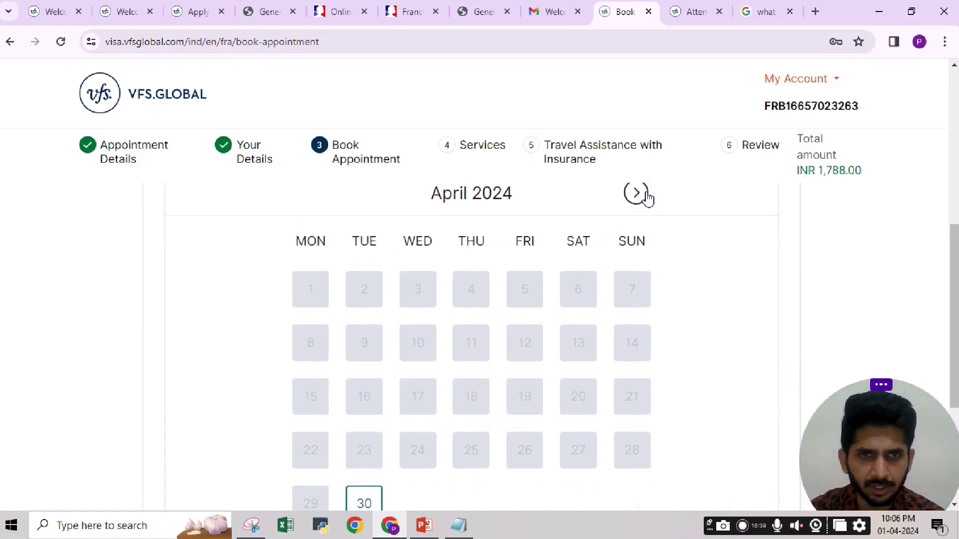
pyautogui.click(637, 193)
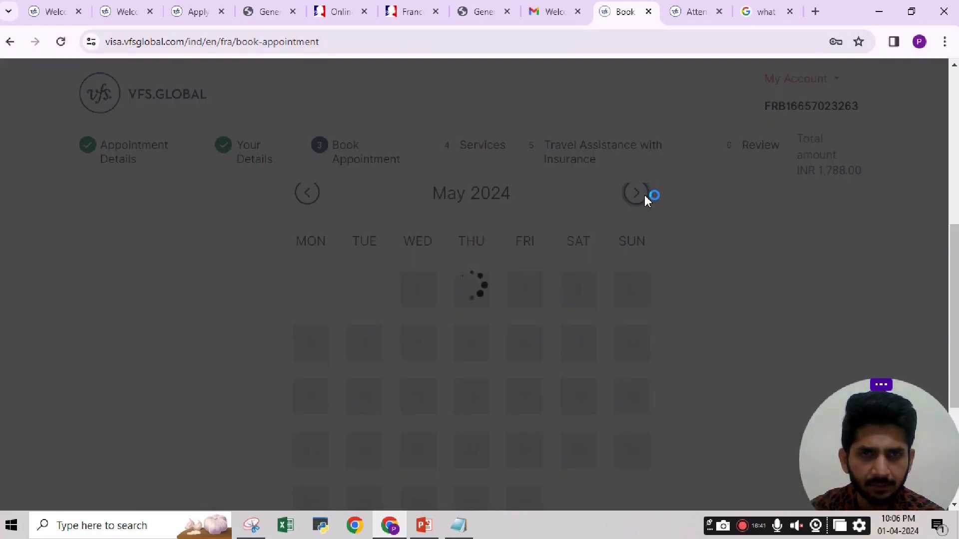
pyautogui.scroll(-3, 711, 244)
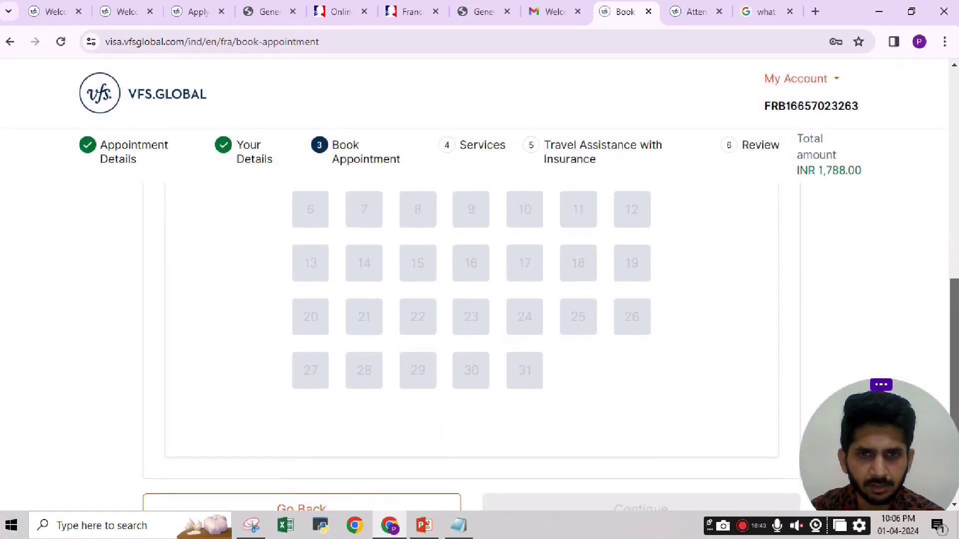
pyautogui.scroll(4, 710, 243)
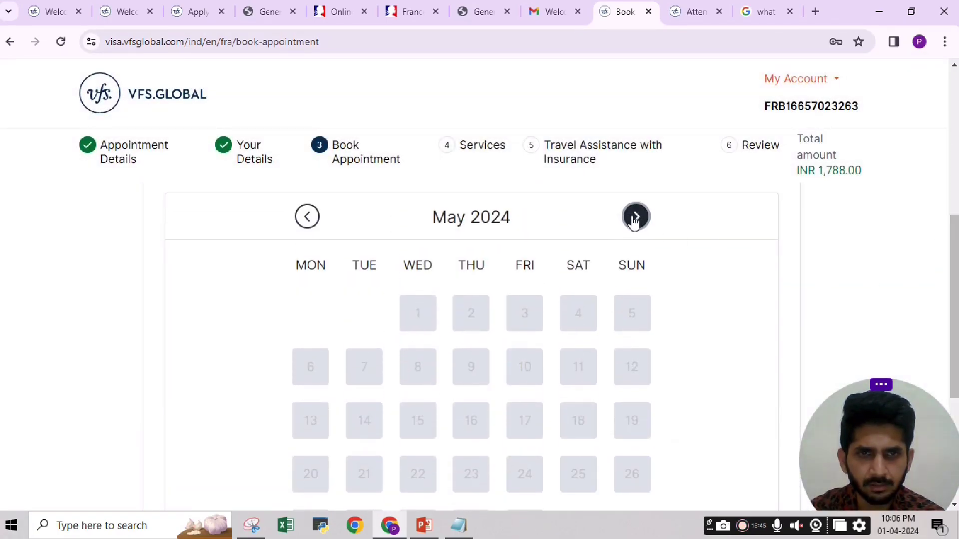
pyautogui.click(636, 216)
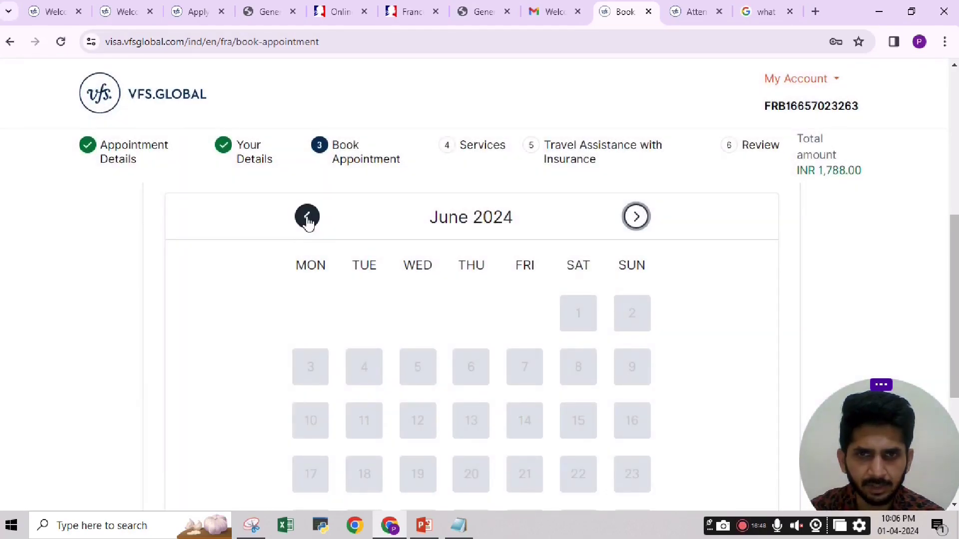
# Go back to April 2024 and pick 30 April as the appointment date.
pyautogui.click(308, 218)
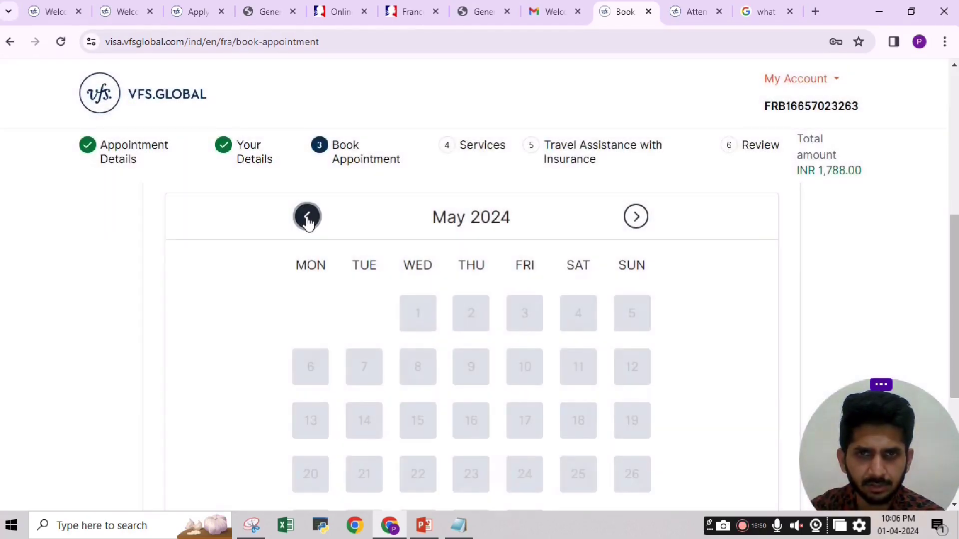
pyautogui.click(307, 217)
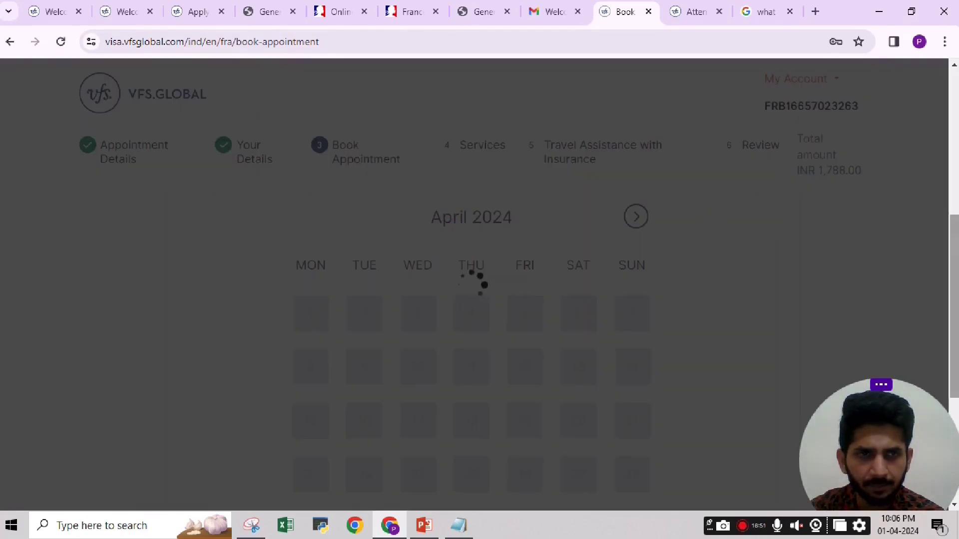
pyautogui.scroll(-4, 570, 314)
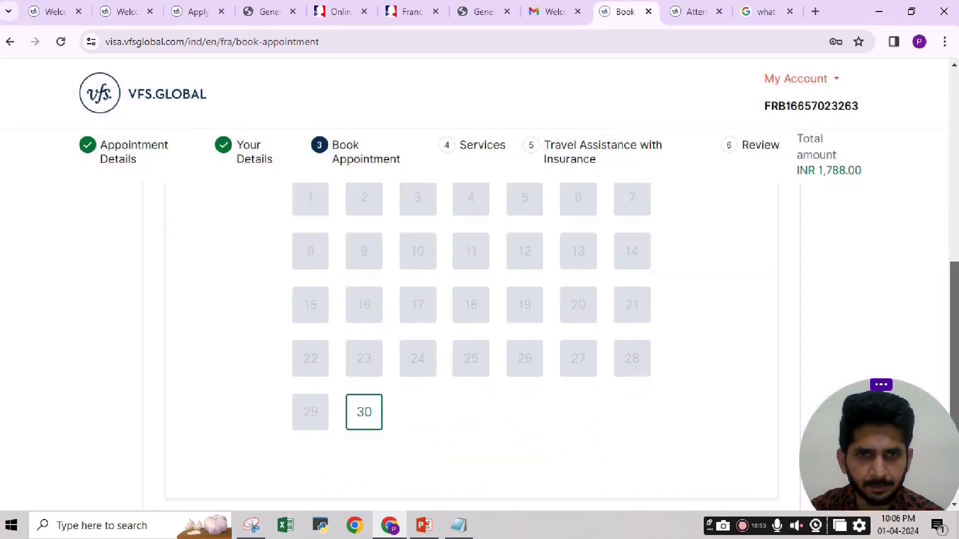
pyautogui.click(364, 321)
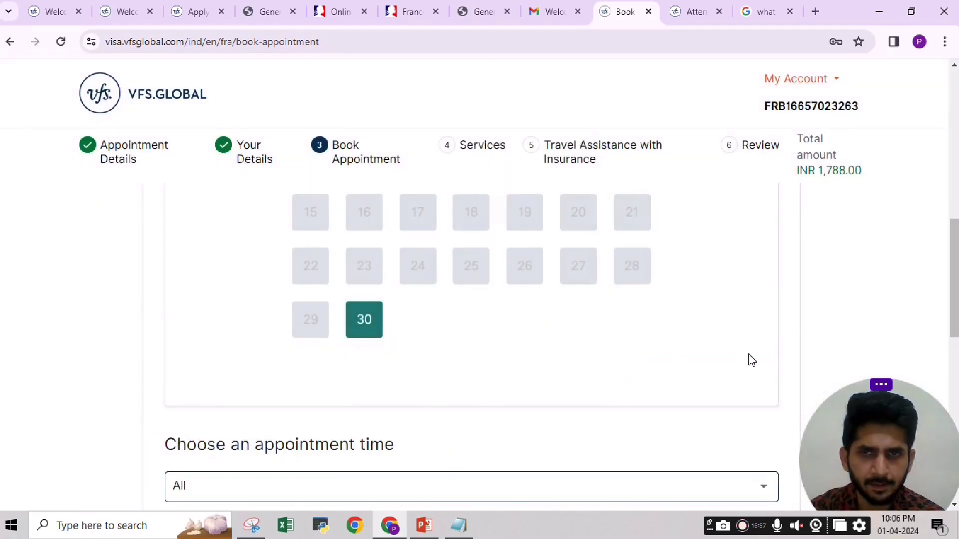
# Filter to Morning slots and book the 09:00 slot on 30 April.
pyautogui.scroll(-3, 954, 300)
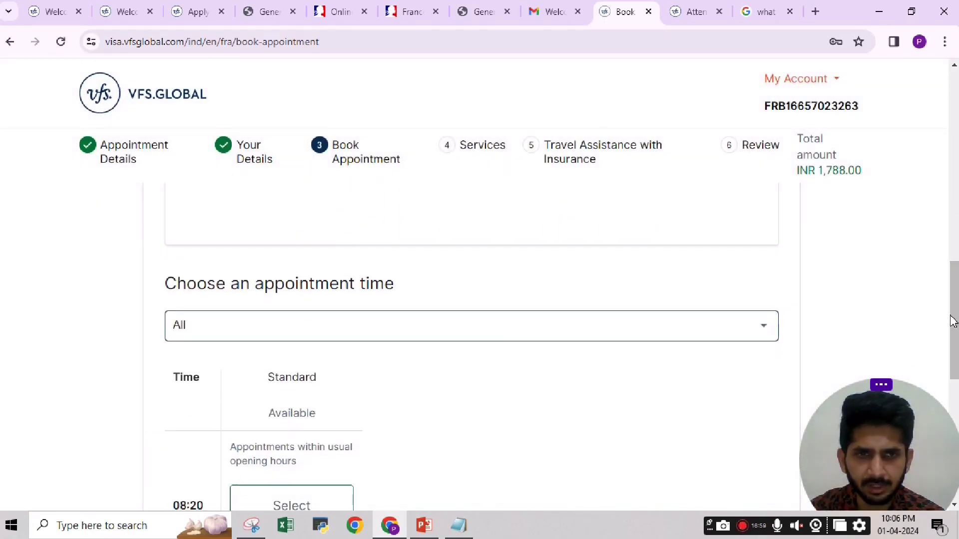
pyautogui.scroll(-2, 956, 311)
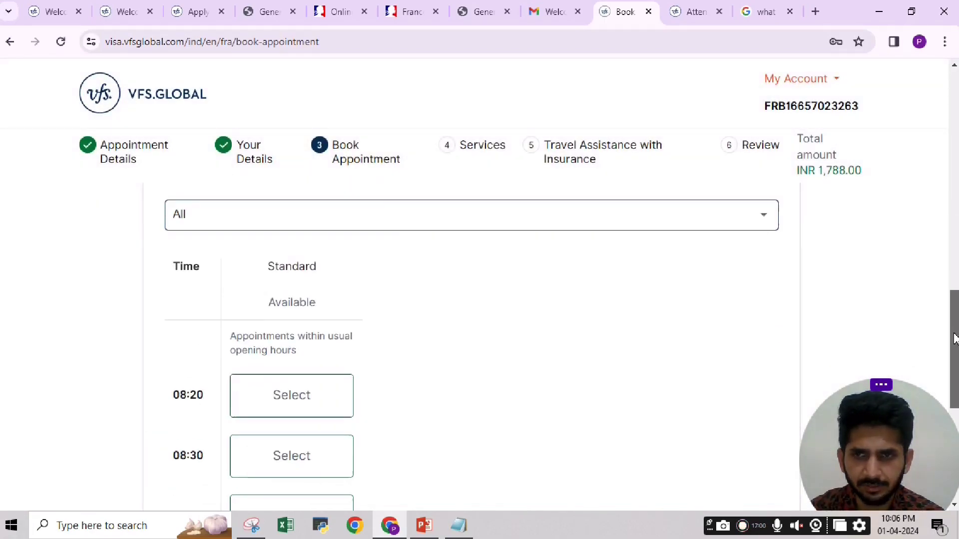
pyautogui.click(685, 219)
pyautogui.click(200, 250)
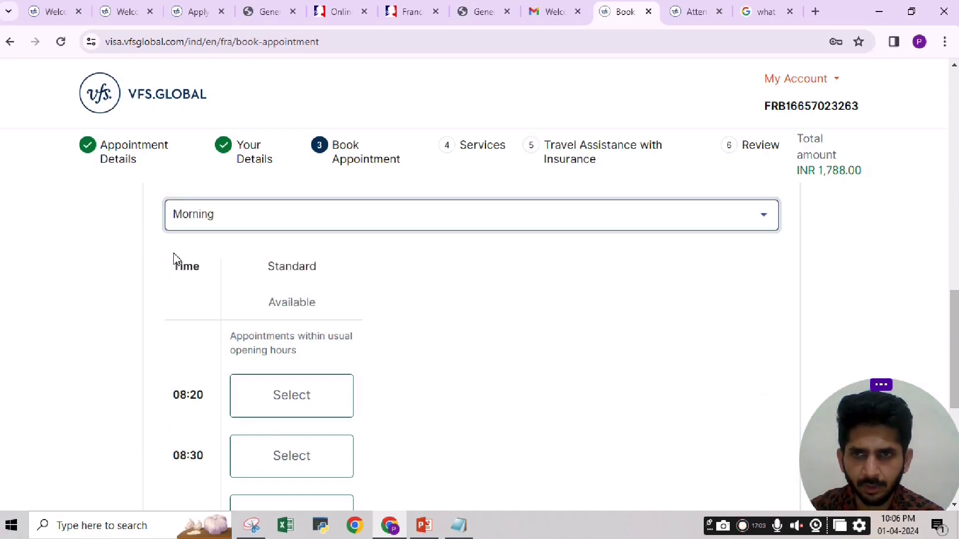
pyautogui.click(622, 319)
pyautogui.moveTo(954, 287); pyautogui.dragTo(955, 367)
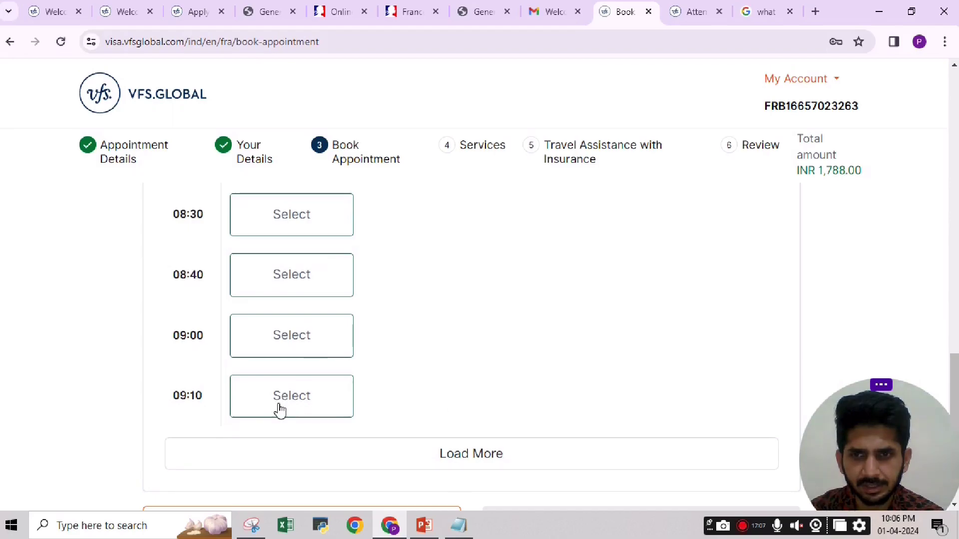
pyautogui.click(294, 342)
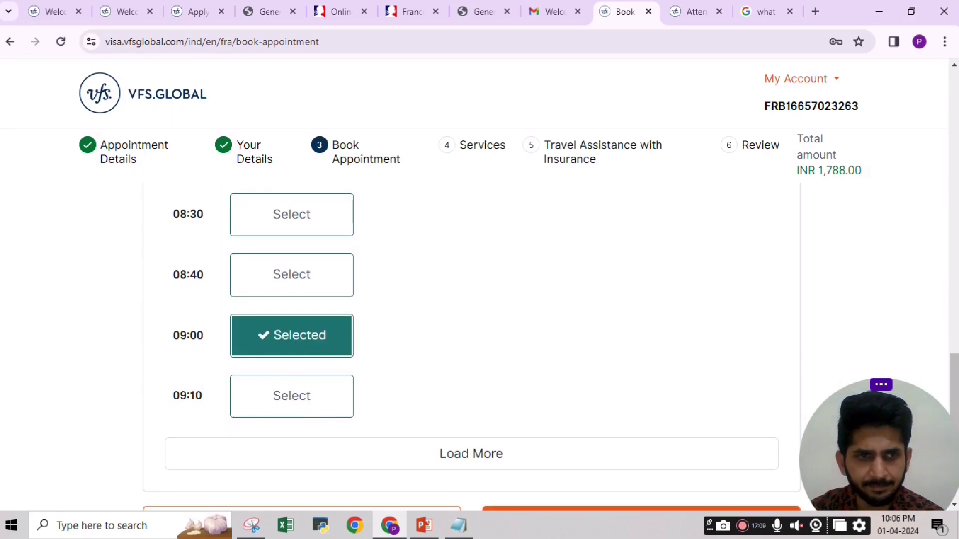
pyautogui.scroll(-2, 624, 350)
# Continue to the Services step and review Premium Lounge, Courier Service and Courier Assurance.
pyautogui.click(627, 425)
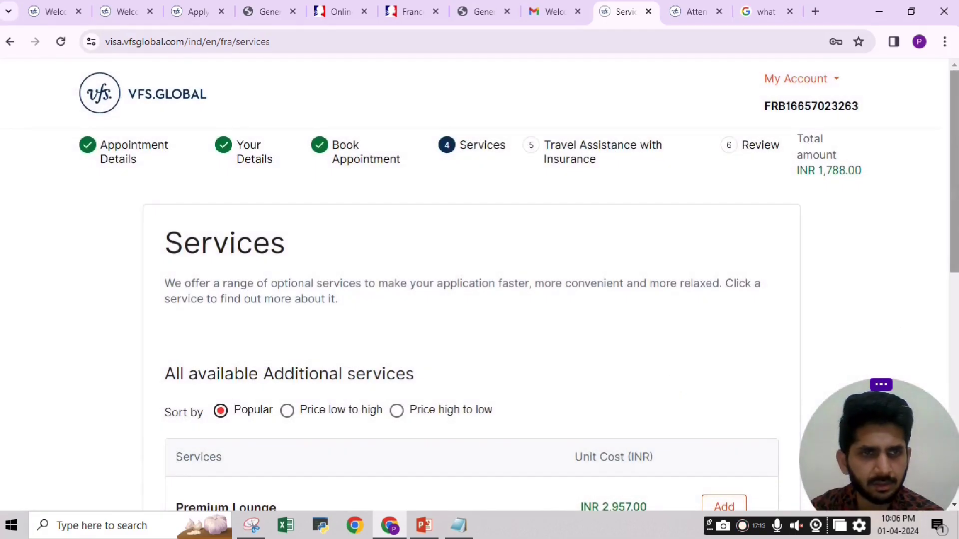
pyautogui.scroll(-4, 472, 324)
pyautogui.scroll(1, 384, 233)
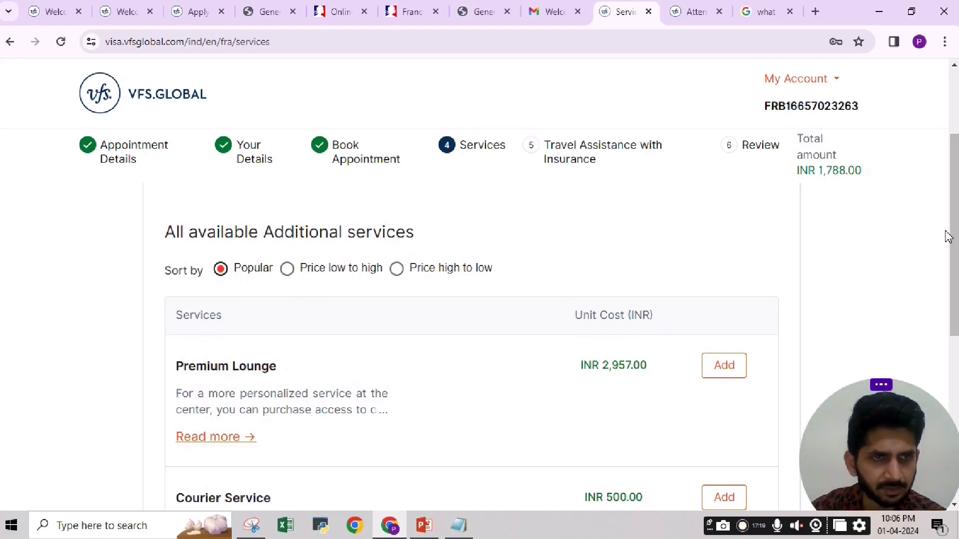
pyautogui.moveTo(955, 223); pyautogui.dragTo(957, 236)
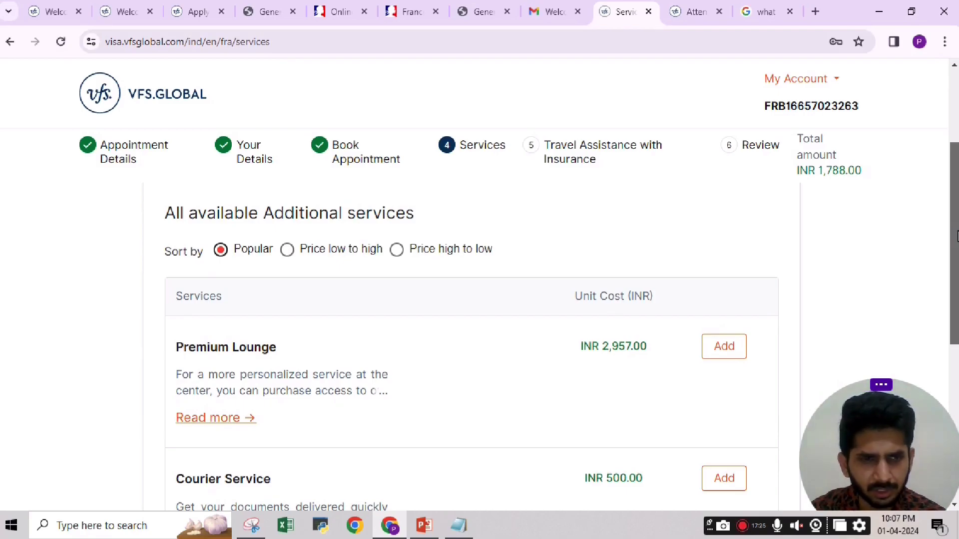
pyautogui.moveTo(956, 236); pyautogui.dragTo(957, 272)
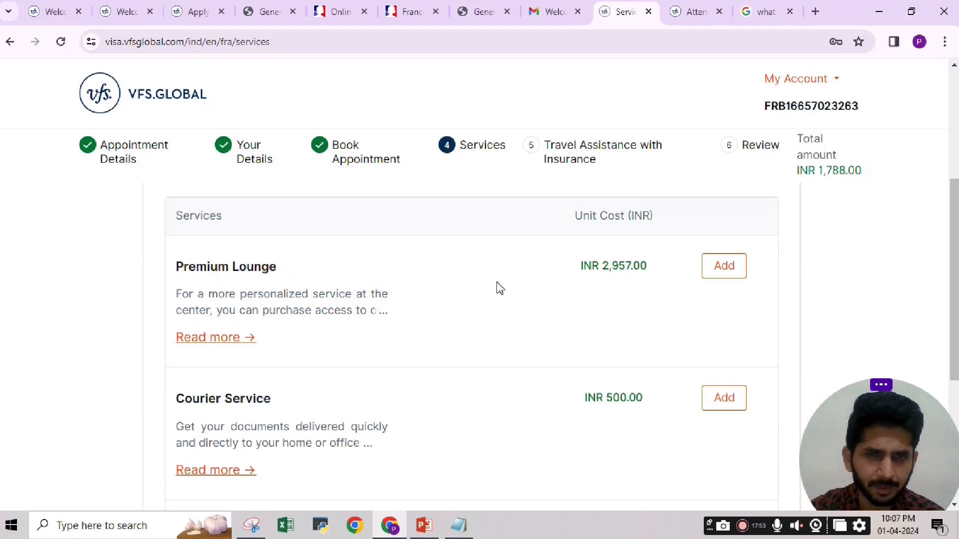
pyautogui.scroll(-1, 942, 246)
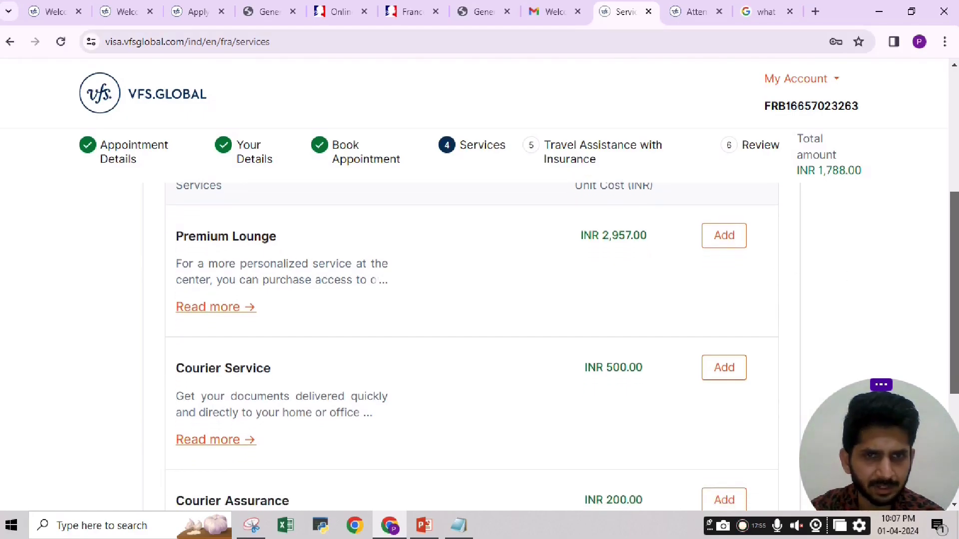
pyautogui.scroll(-1, 642, 357)
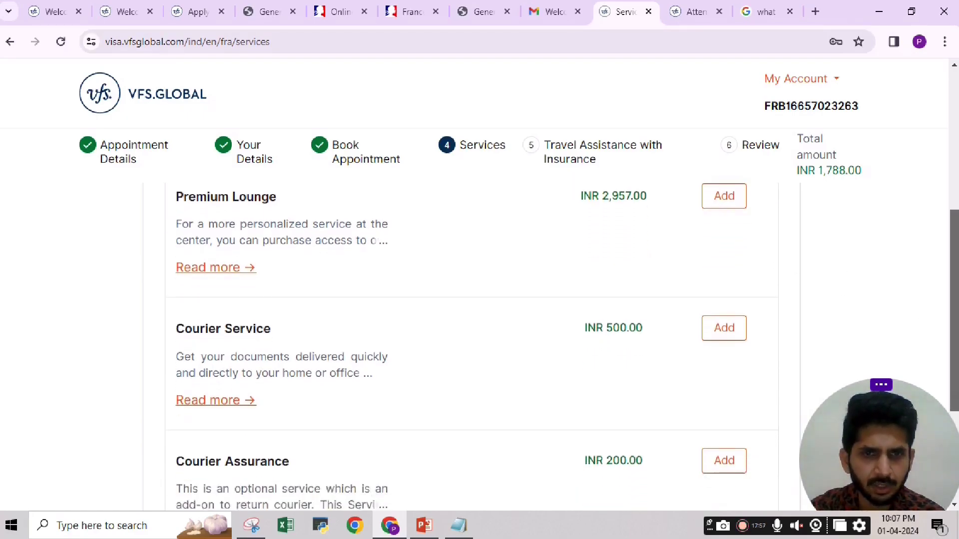
pyautogui.scroll(-1, 764, 325)
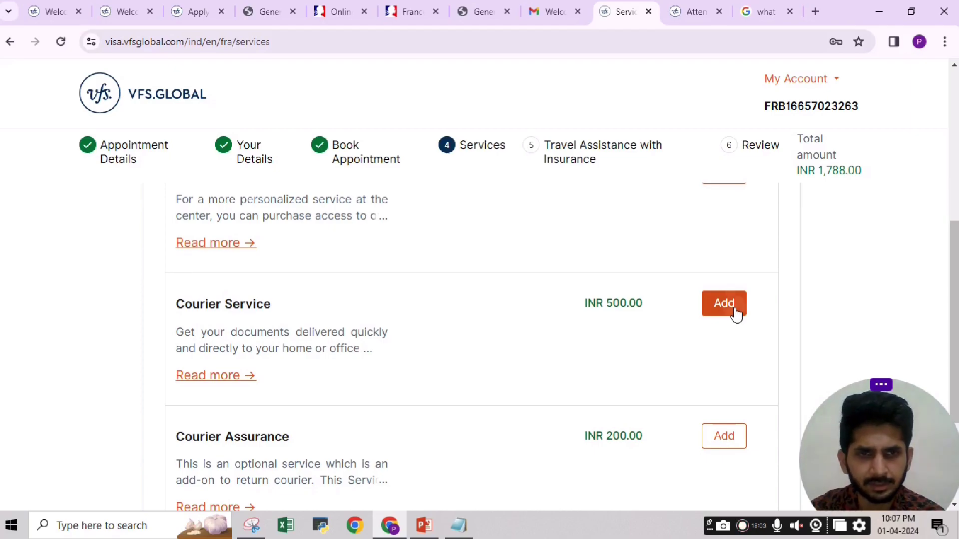
# Add and confirm Courier Service for the applicant, bringing the total to INR 2,288.00.
pyautogui.click(736, 316)
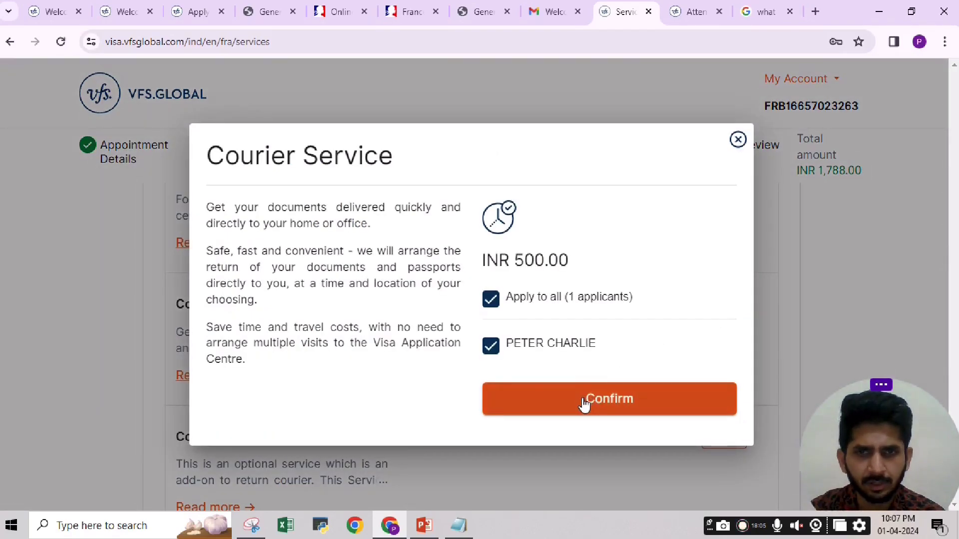
pyautogui.click(584, 403)
pyautogui.moveTo(949, 326); pyautogui.dragTo(956, 271)
pyautogui.scroll(-3, 746, 336)
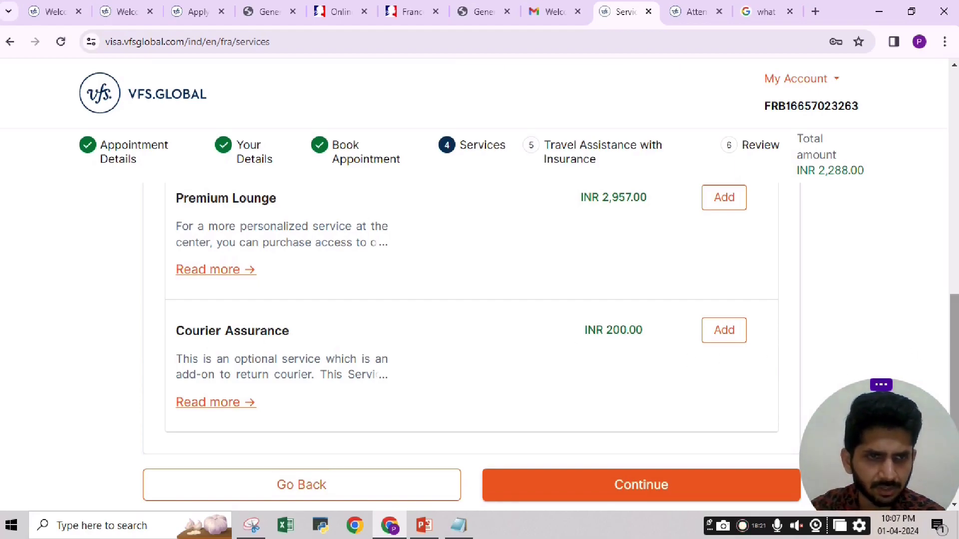
pyautogui.scroll(1, 956, 337)
pyautogui.moveTo(955, 337); pyautogui.dragTo(956, 364)
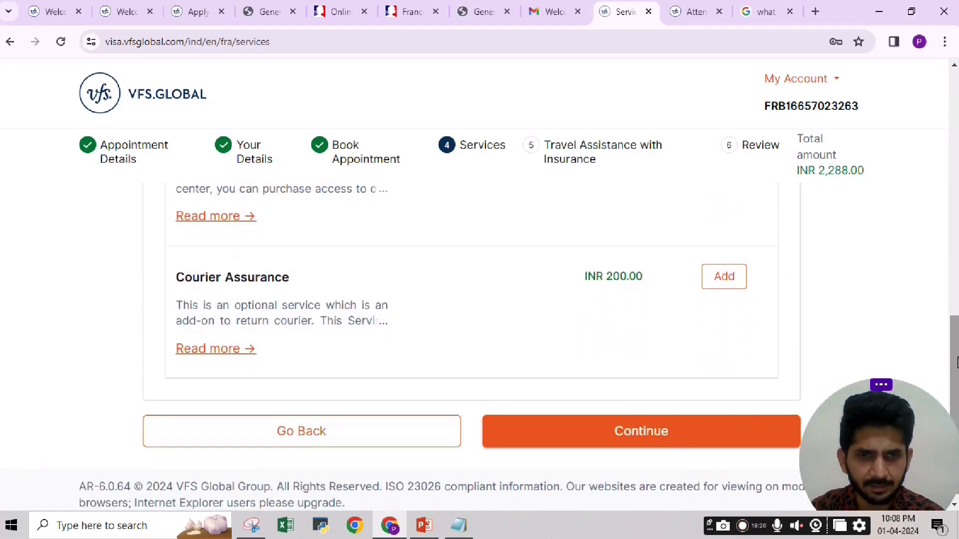
pyautogui.click(649, 433)
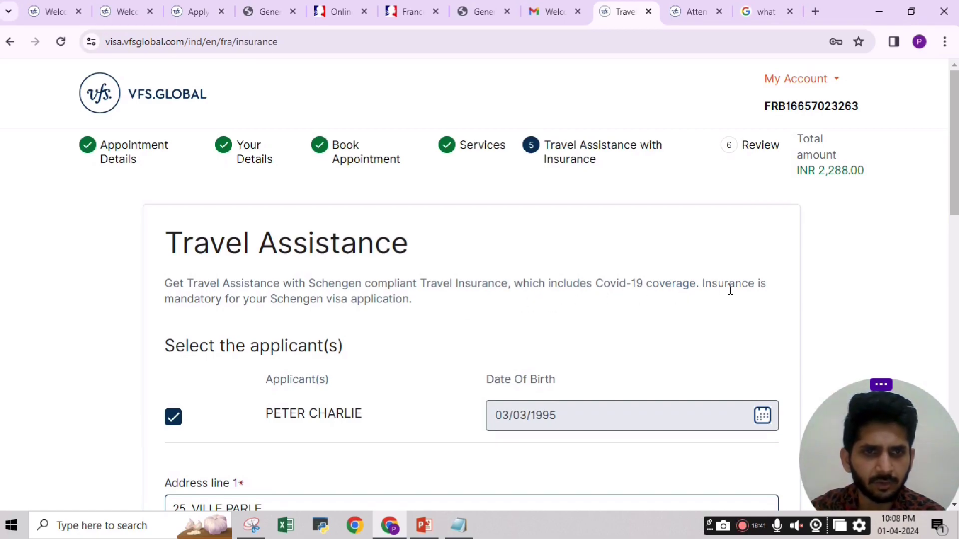
pyautogui.moveTo(956, 153); pyautogui.dragTo(939, 218)
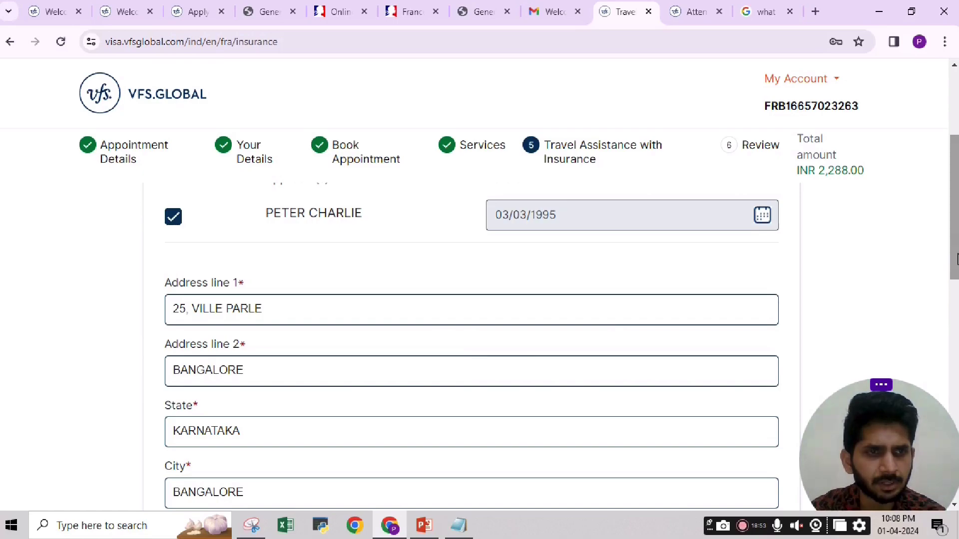
pyautogui.moveTo(957, 257); pyautogui.dragTo(955, 246)
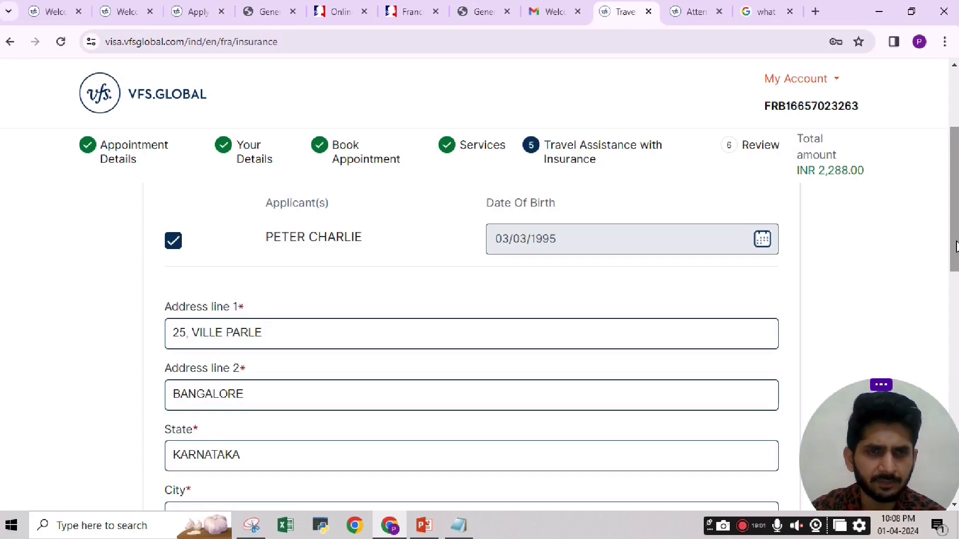
pyautogui.moveTo(956, 246); pyautogui.dragTo(957, 292)
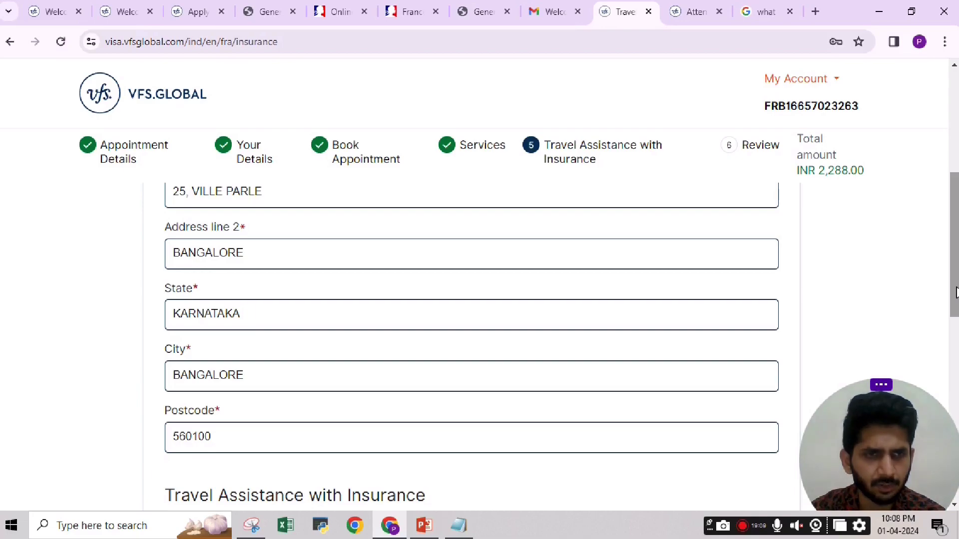
pyautogui.moveTo(956, 292); pyautogui.dragTo(956, 433)
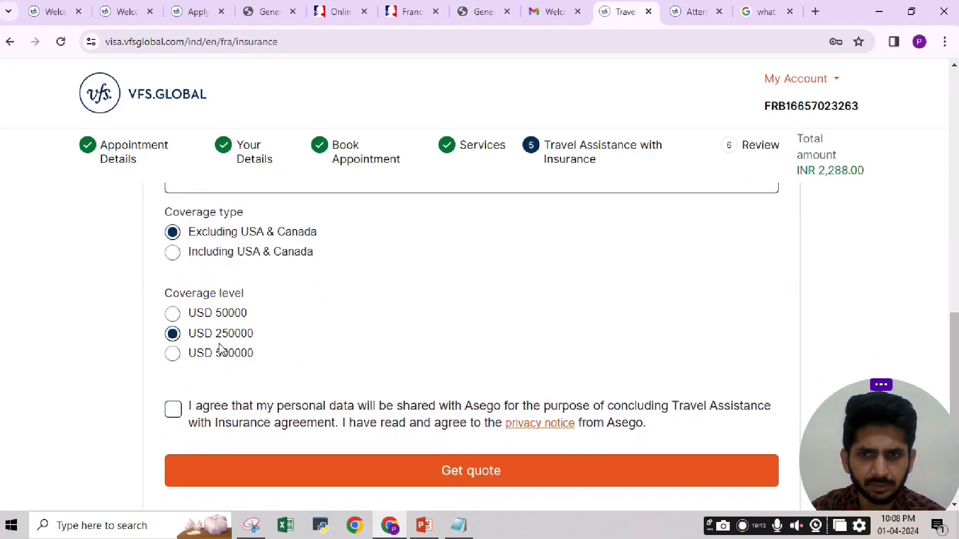
pyautogui.moveTo(955, 350); pyautogui.dragTo(955, 110)
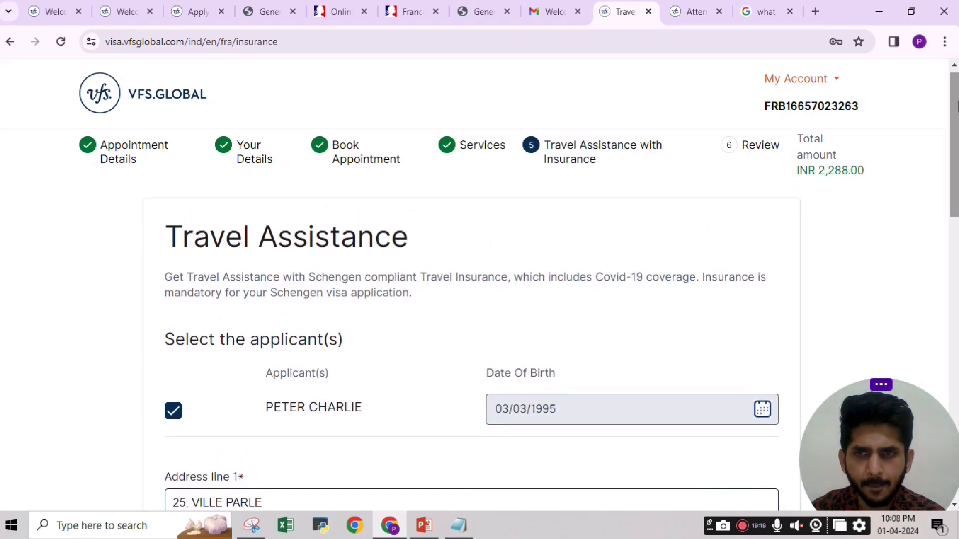
# Tick the applicant and Asego consent boxes, then proceed to Review without travel insurance.
pyautogui.click(171, 418)
pyautogui.moveTo(956, 145); pyautogui.dragTo(955, 417)
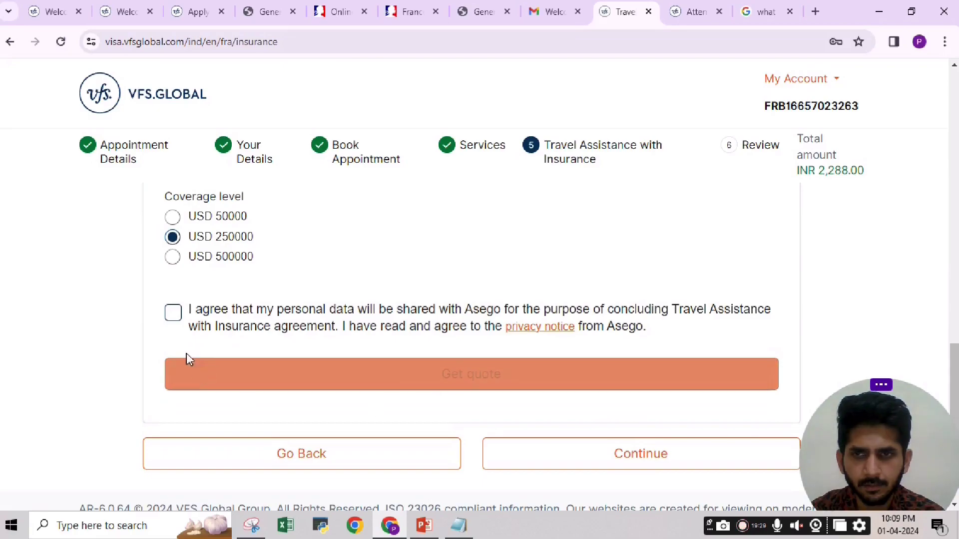
pyautogui.click(173, 312)
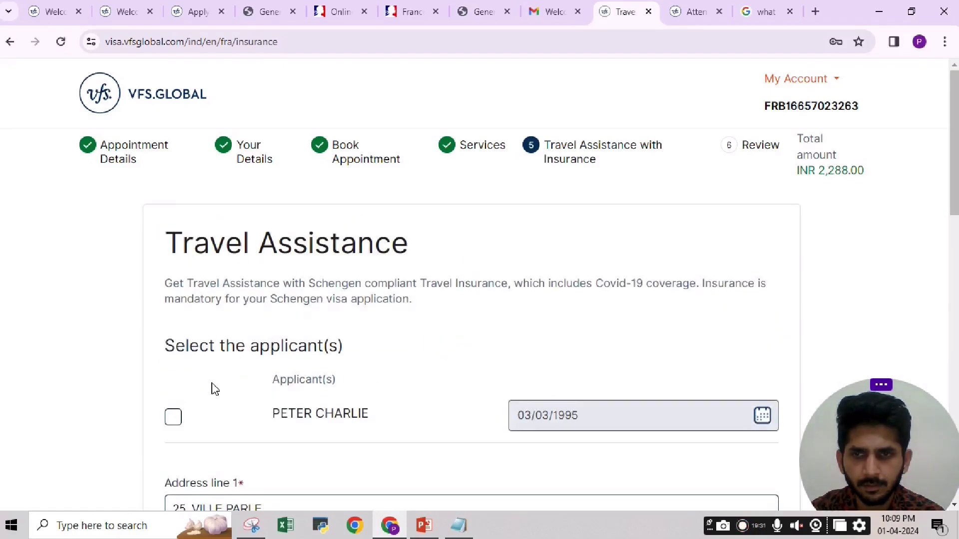
pyautogui.click(176, 421)
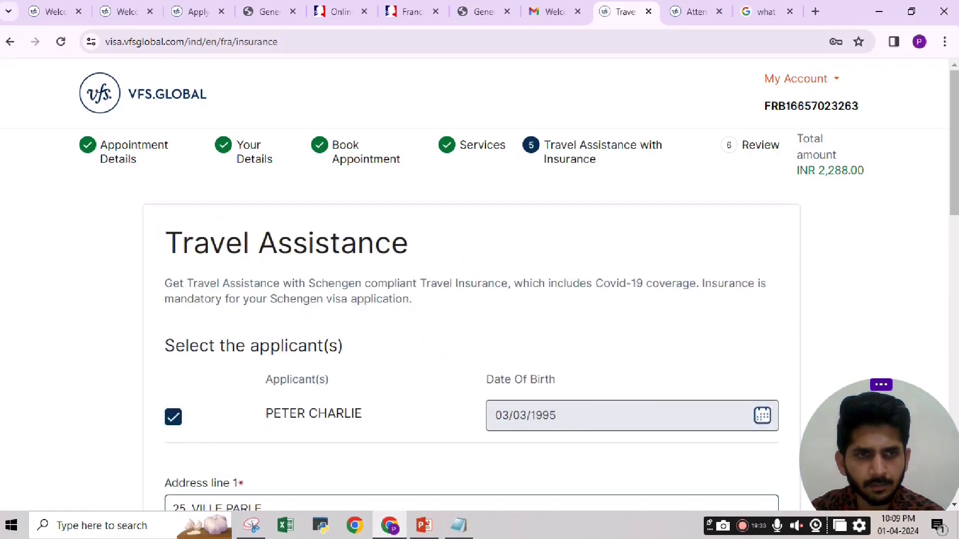
pyautogui.scroll(-15, 747, 407)
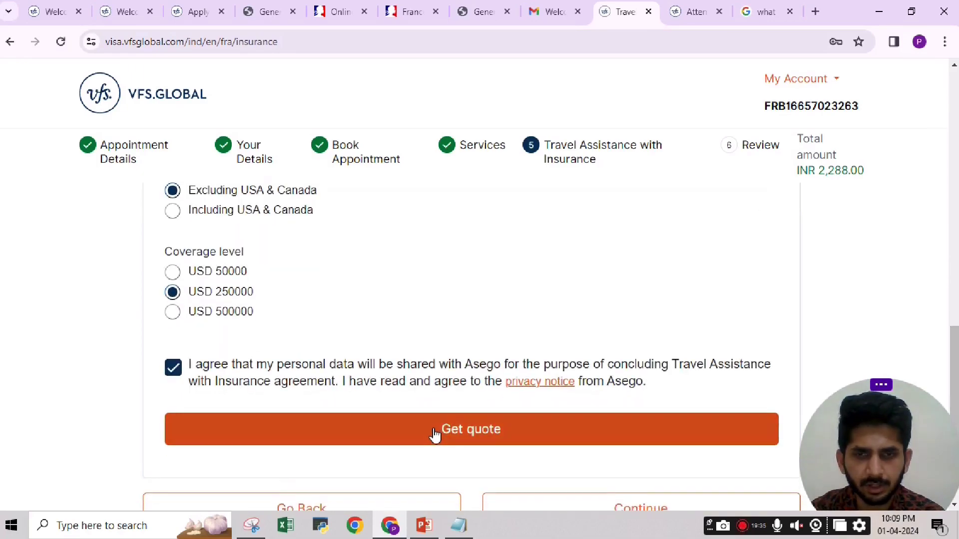
pyautogui.moveTo(955, 341); pyautogui.dragTo(955, 363)
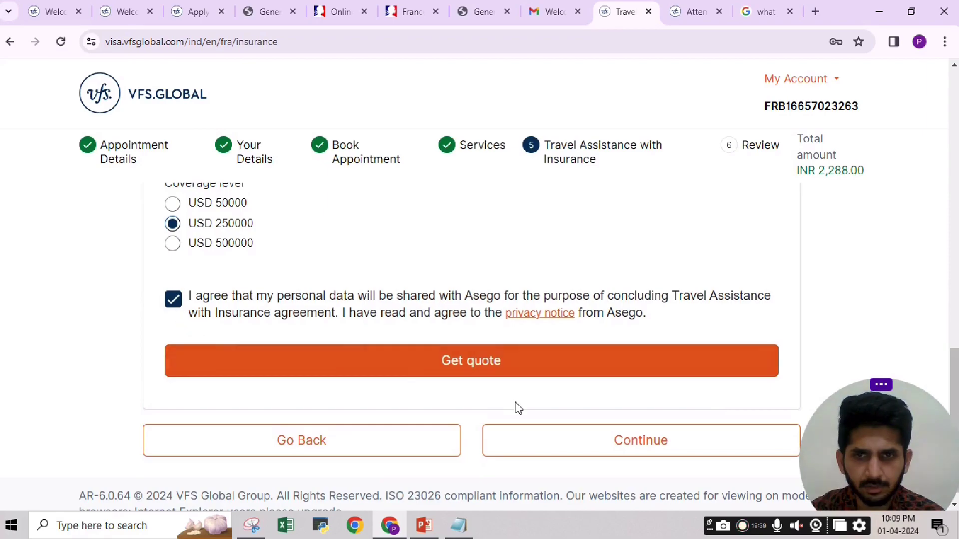
pyautogui.click(641, 442)
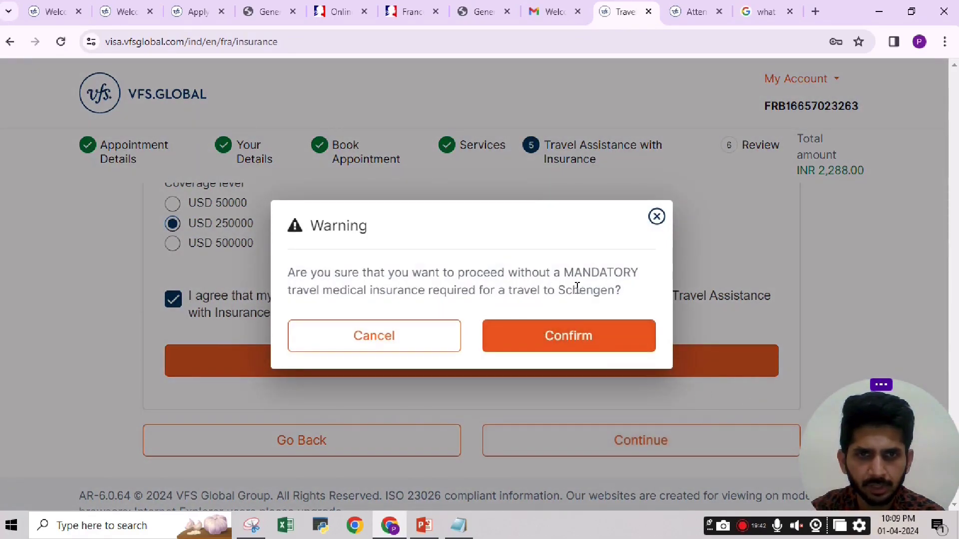
pyautogui.click(589, 343)
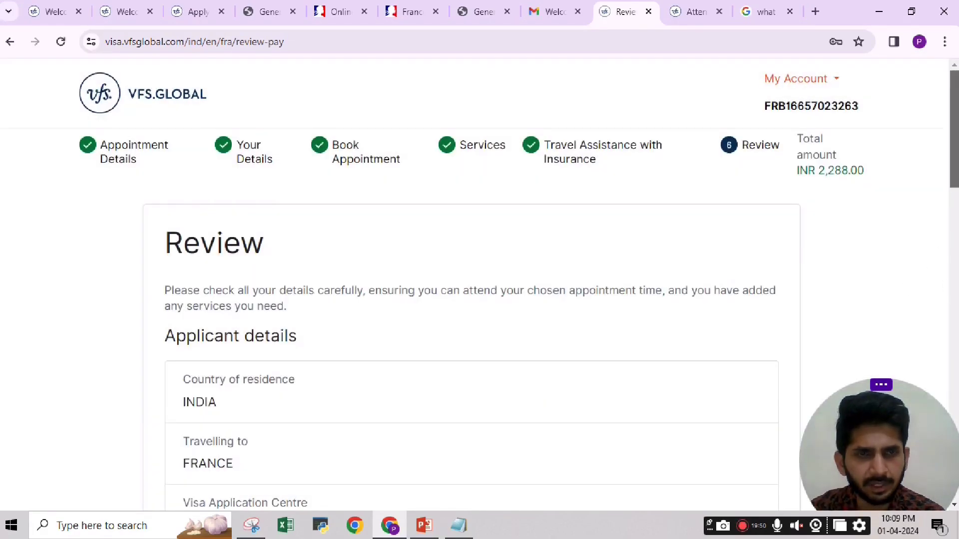
pyautogui.scroll(-3, 471, 349)
pyautogui.scroll(2, 471, 349)
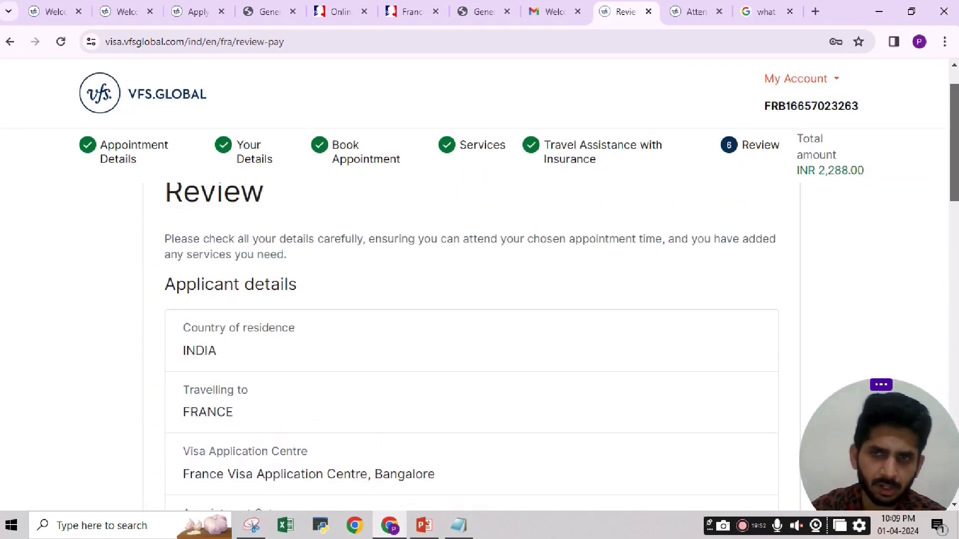
pyautogui.scroll(-3, 471, 350)
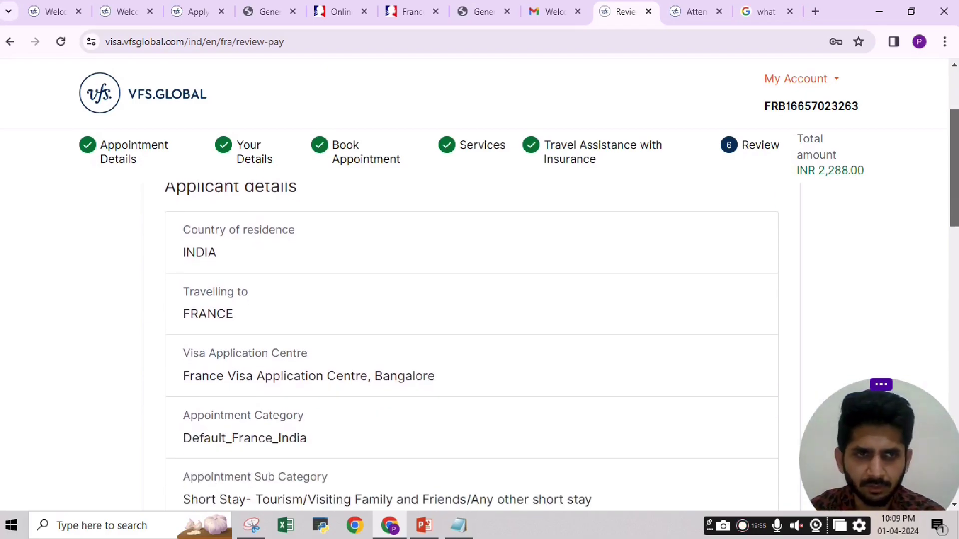
pyautogui.scroll(3, 956, 161)
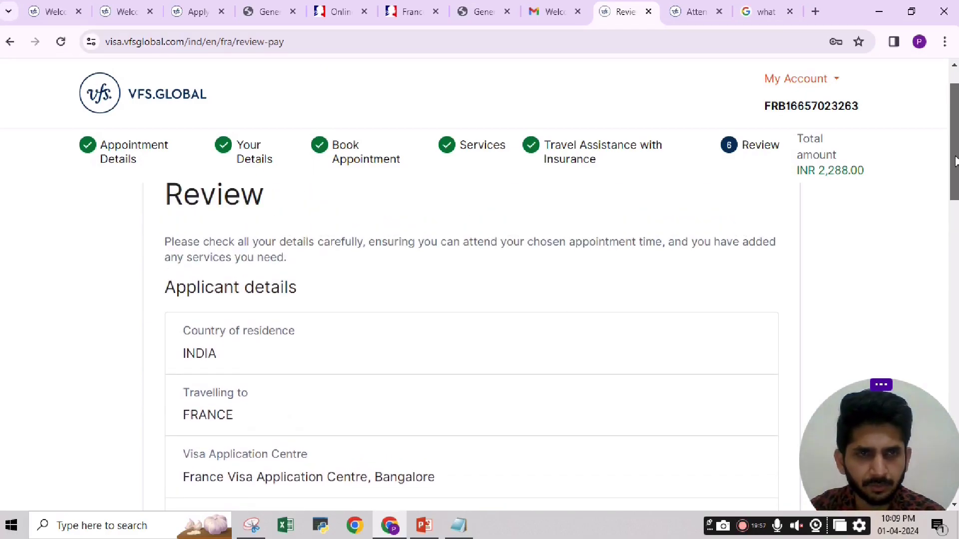
pyautogui.moveTo(955, 161); pyautogui.dragTo(939, 339)
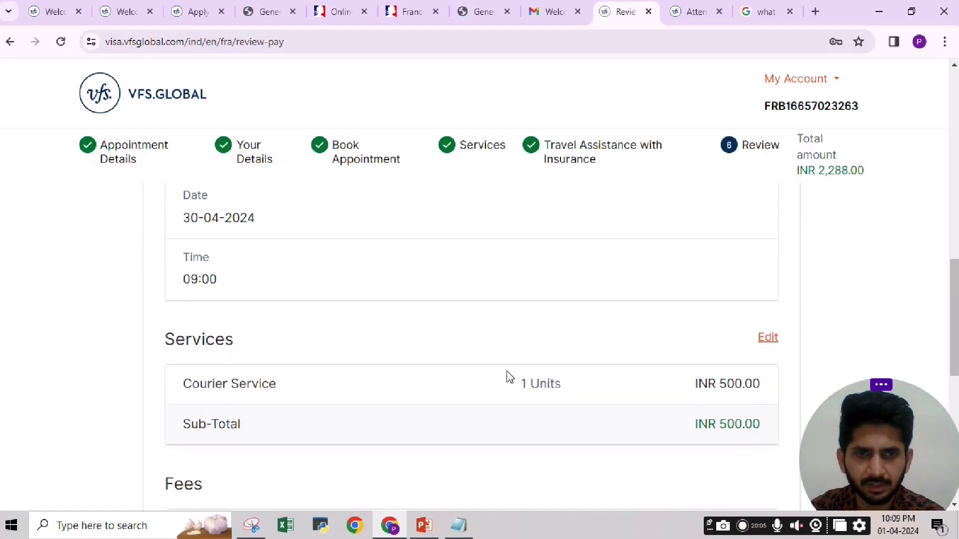
pyautogui.moveTo(954, 287); pyautogui.dragTo(955, 303)
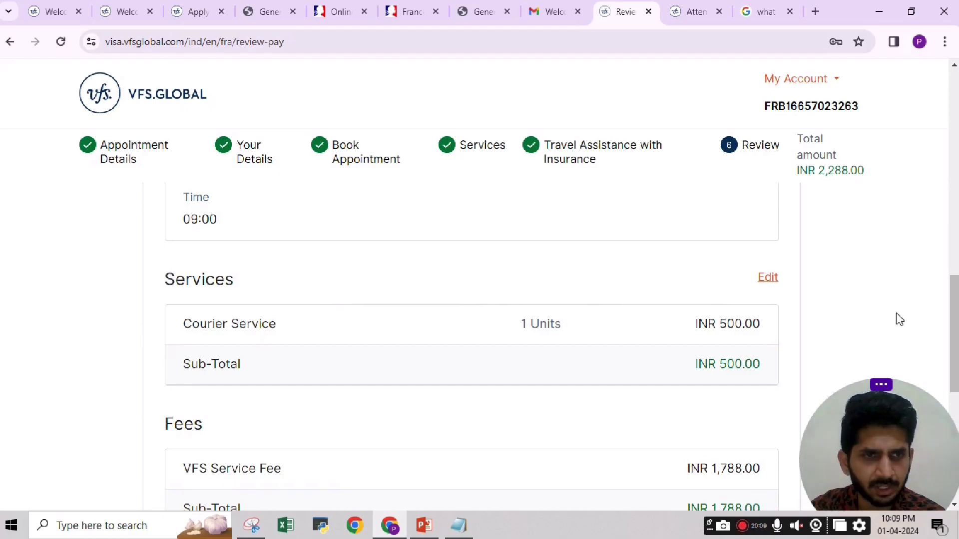
pyautogui.moveTo(954, 304); pyautogui.dragTo(955, 312)
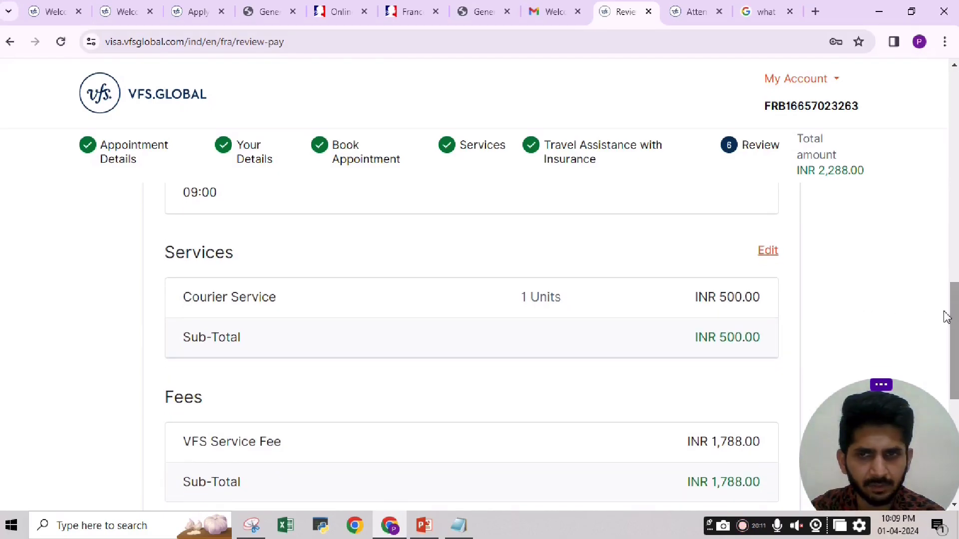
pyautogui.moveTo(191, 296); pyautogui.dragTo(936, 312)
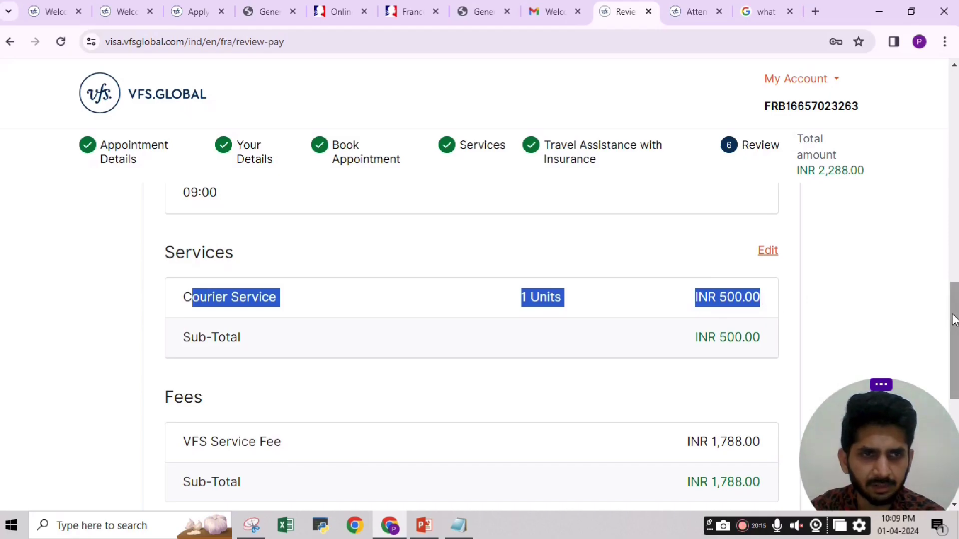
pyautogui.scroll(-1, 952, 315)
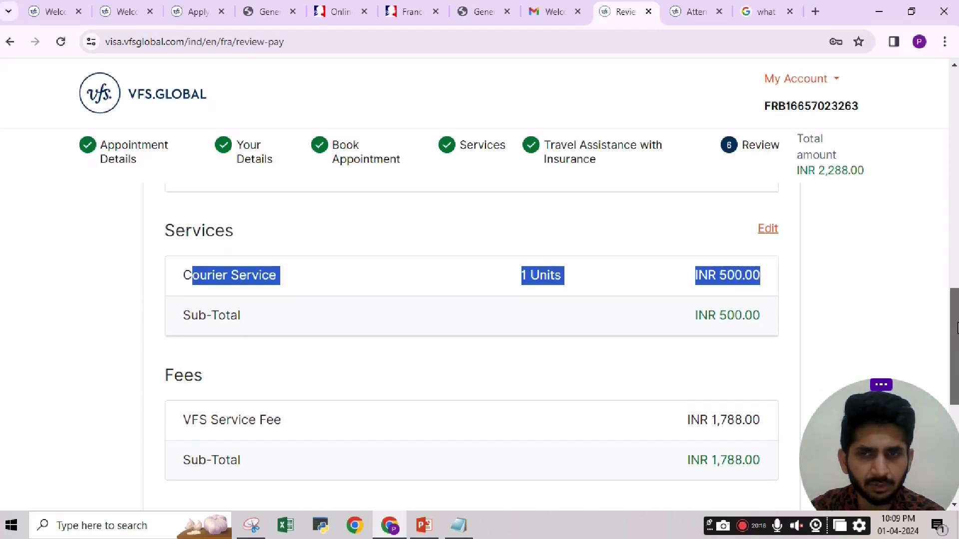
pyautogui.click(877, 266)
pyautogui.moveTo(956, 321); pyautogui.dragTo(955, 351)
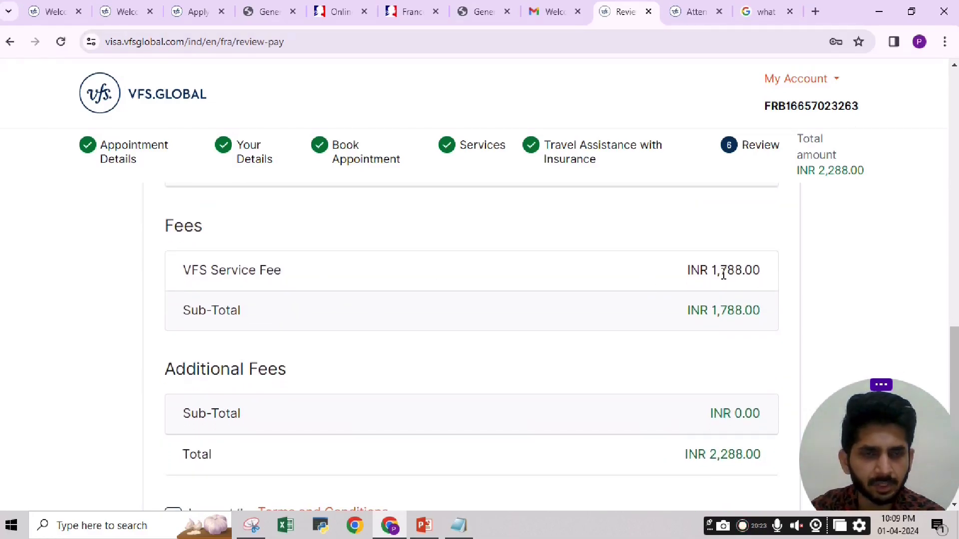
pyautogui.moveTo(956, 353); pyautogui.dragTo(955, 387)
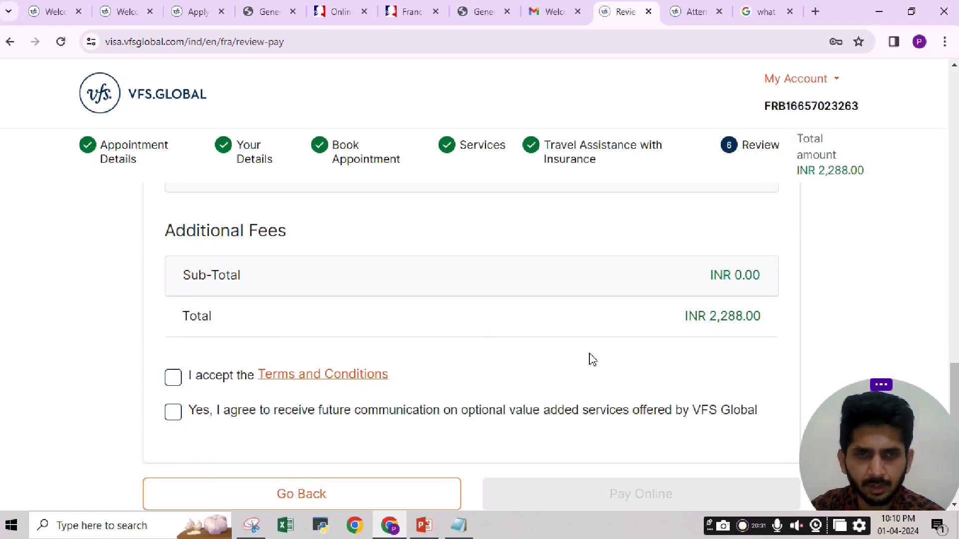
# Accept the Terms and Conditions and future-communication consent, then proceed to pay online.
pyautogui.click(173, 382)
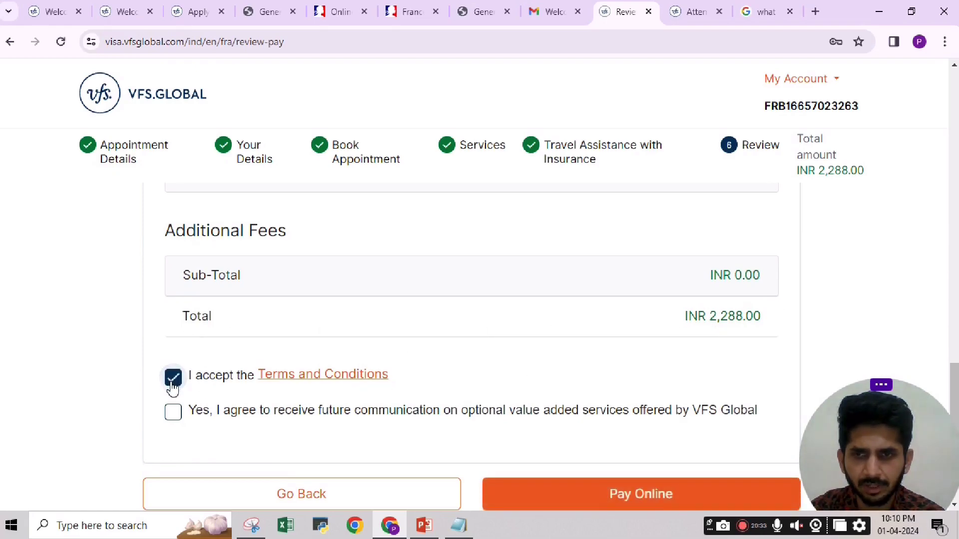
pyautogui.click(171, 415)
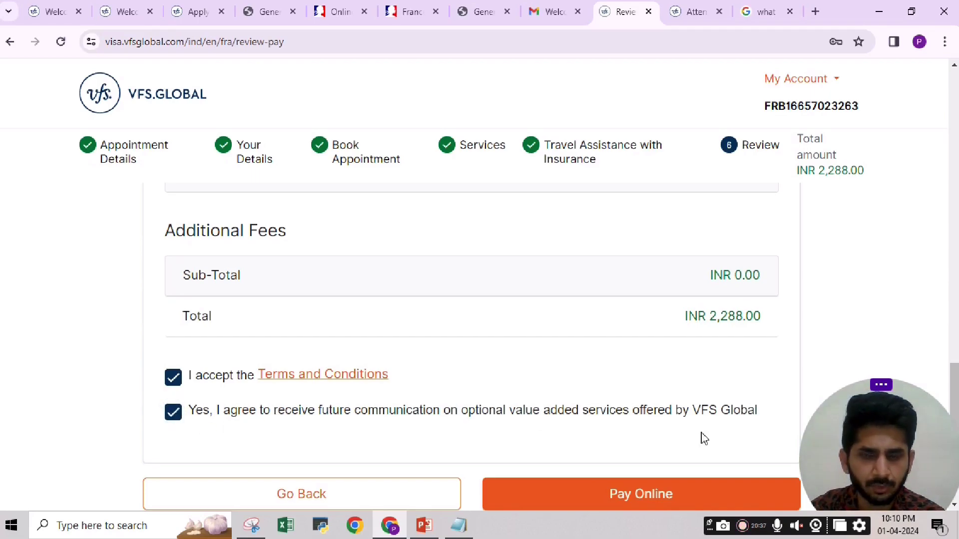
pyautogui.click(639, 497)
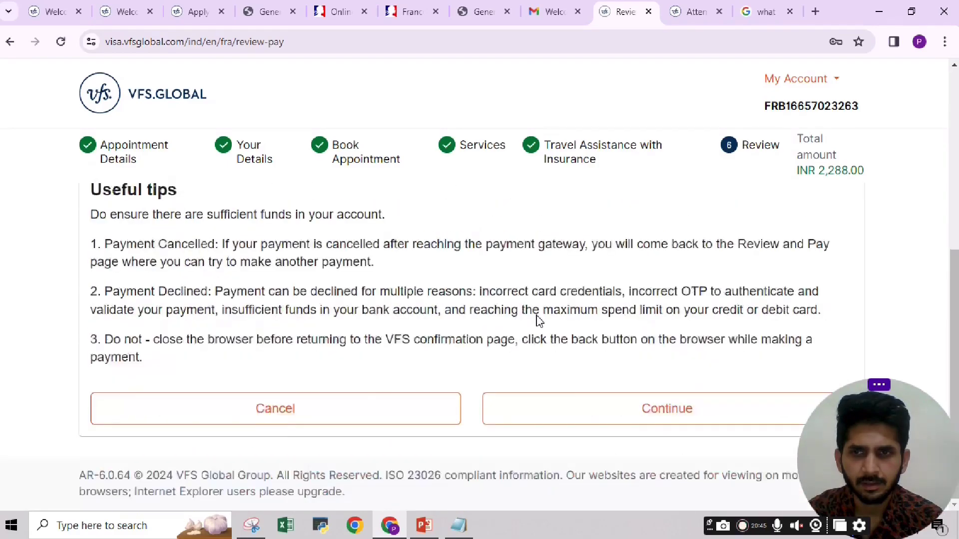
pyautogui.click(643, 417)
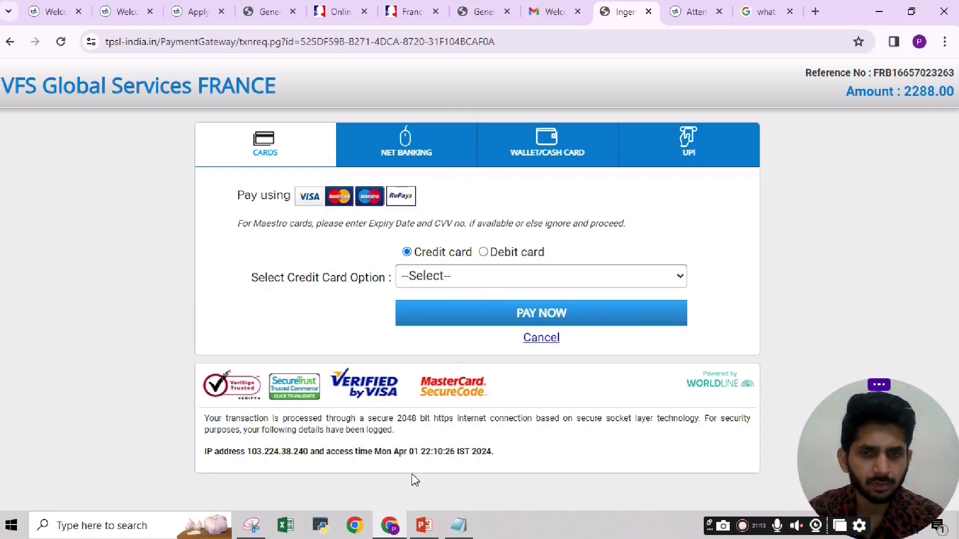
# Return to the PowerPoint SCHENGEN VISA PROCEDURE slide from the taskbar preview.
pyautogui.moveTo(424, 526)
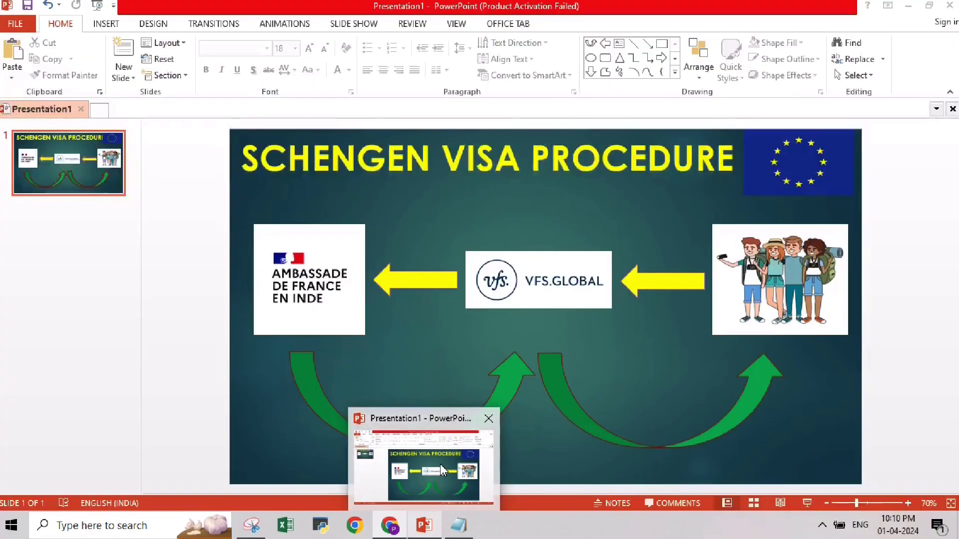
pyautogui.click(441, 469)
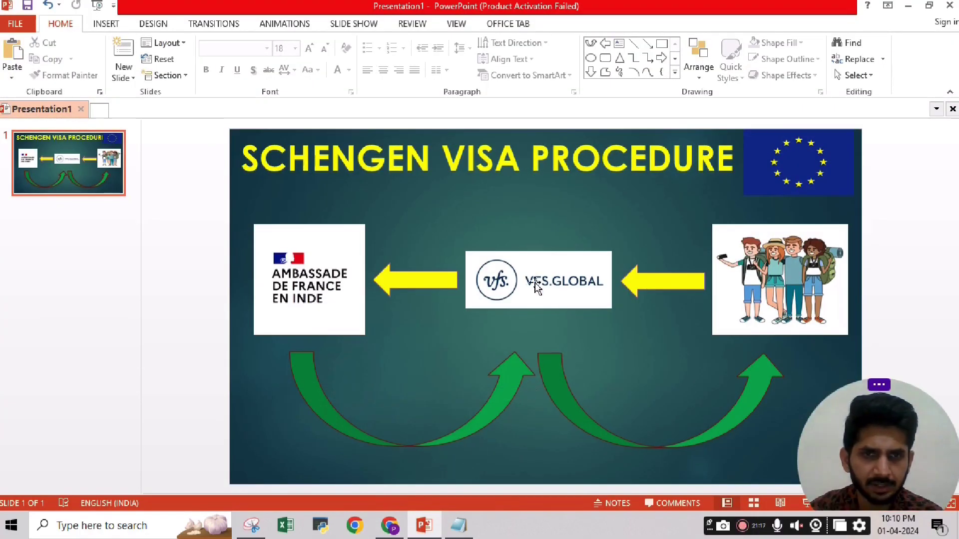